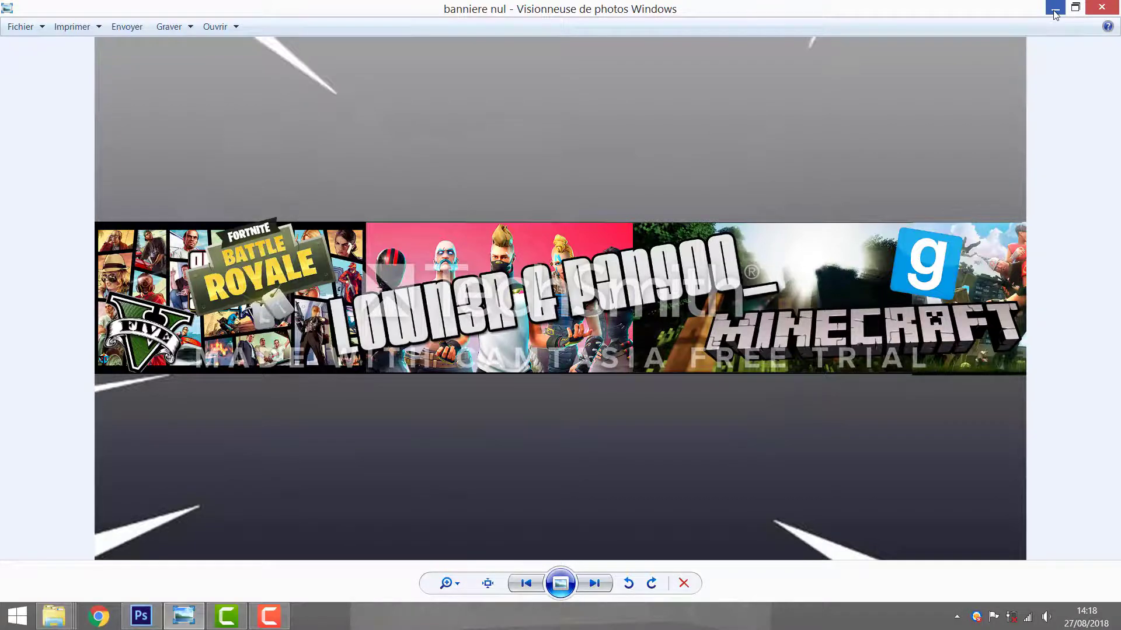
# Step: Switch to Photoshop and open the file "dimension banniere neutre" from the VFX&GFX folder
pyautogui.click(1054, 10)
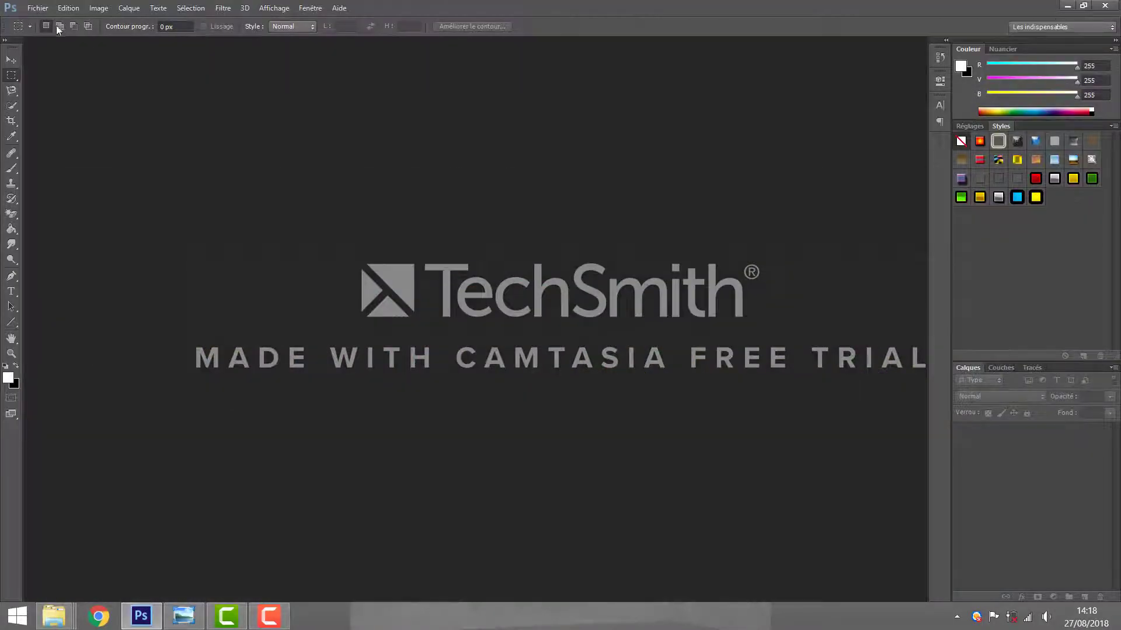
pyautogui.click(39, 8)
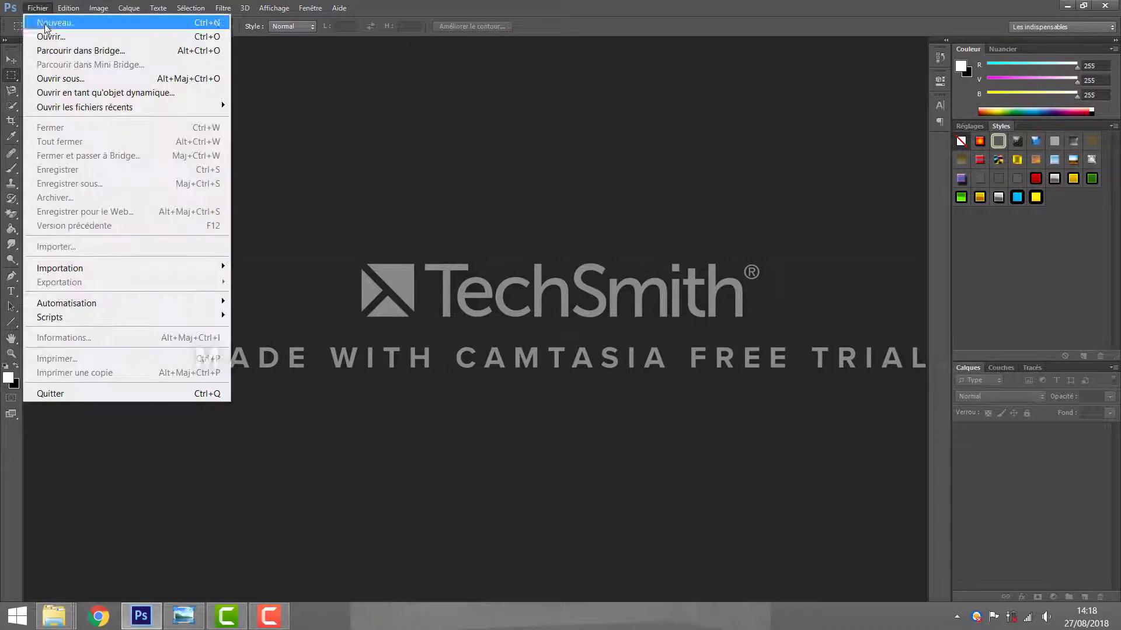
pyautogui.click(50, 36)
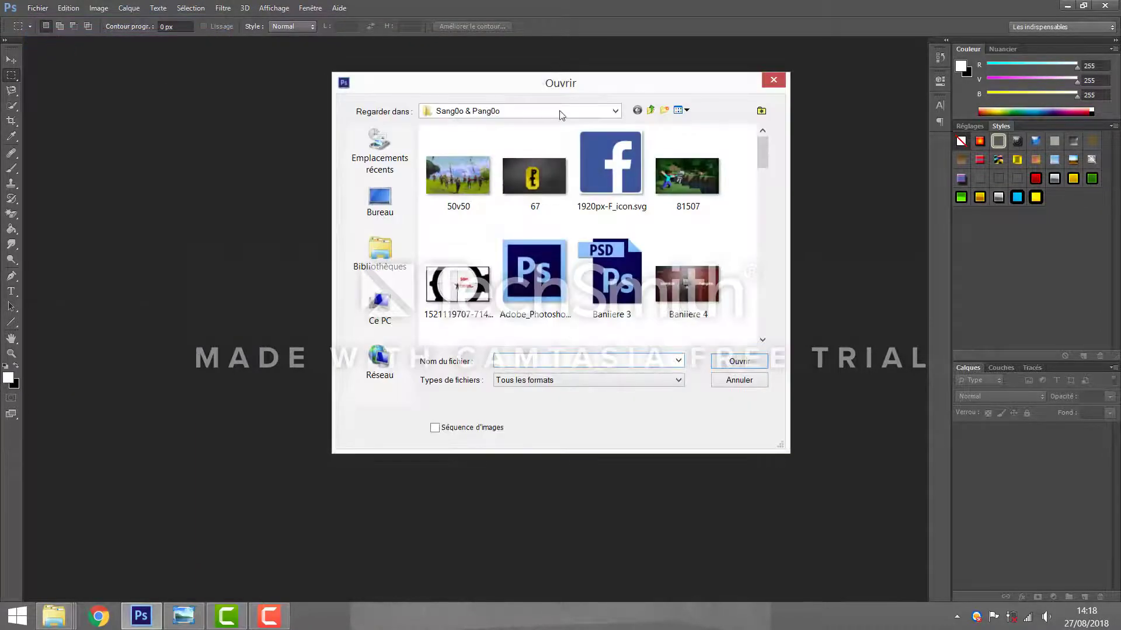
pyautogui.click(614, 114)
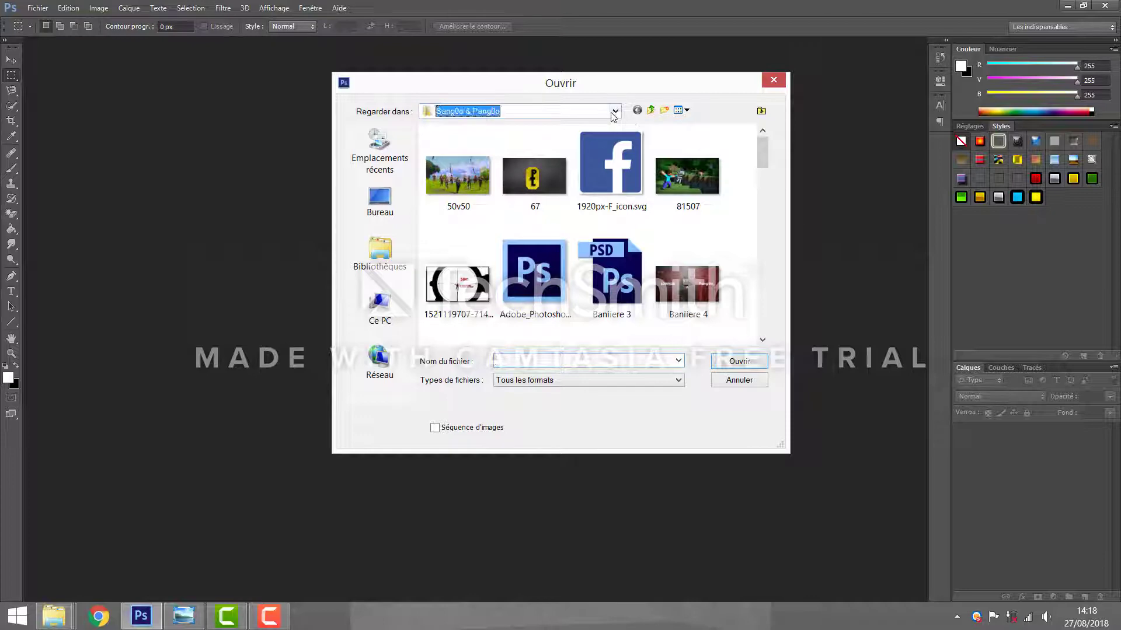
pyautogui.click(615, 112)
pyautogui.click(615, 112)
pyautogui.click(615, 114)
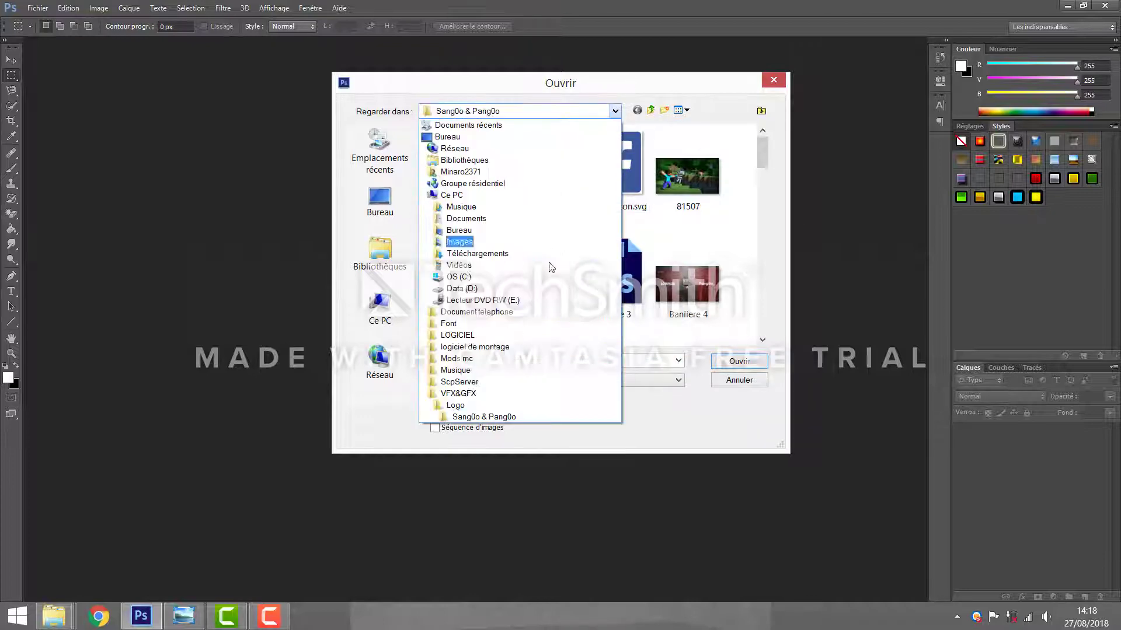
pyautogui.click(458, 393)
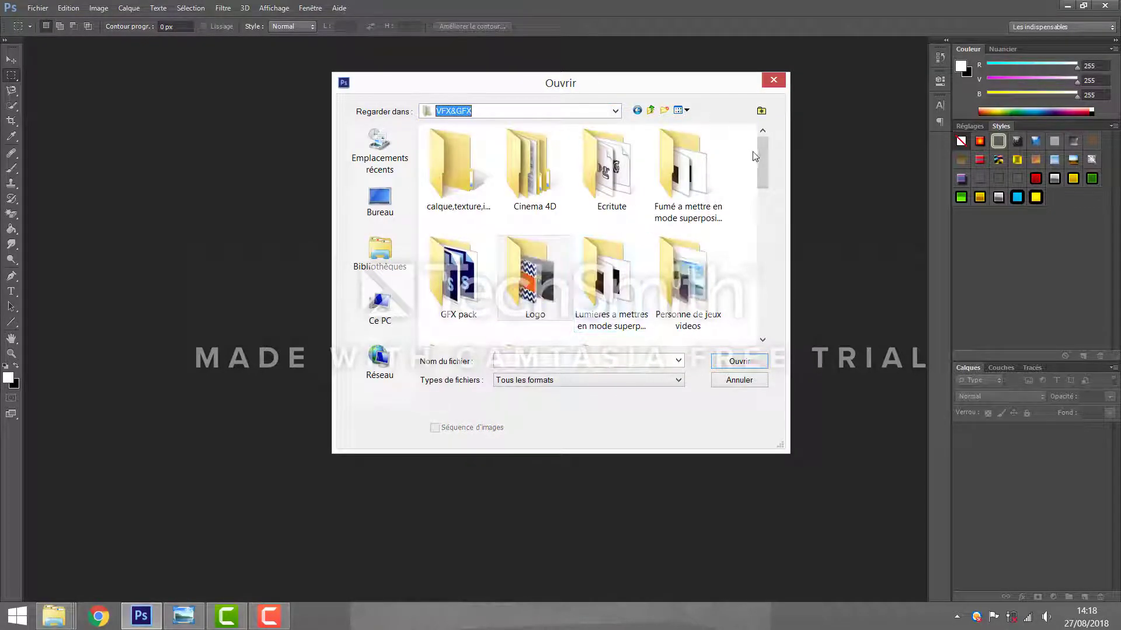
pyautogui.moveTo(759, 161); pyautogui.dragTo(754, 225)
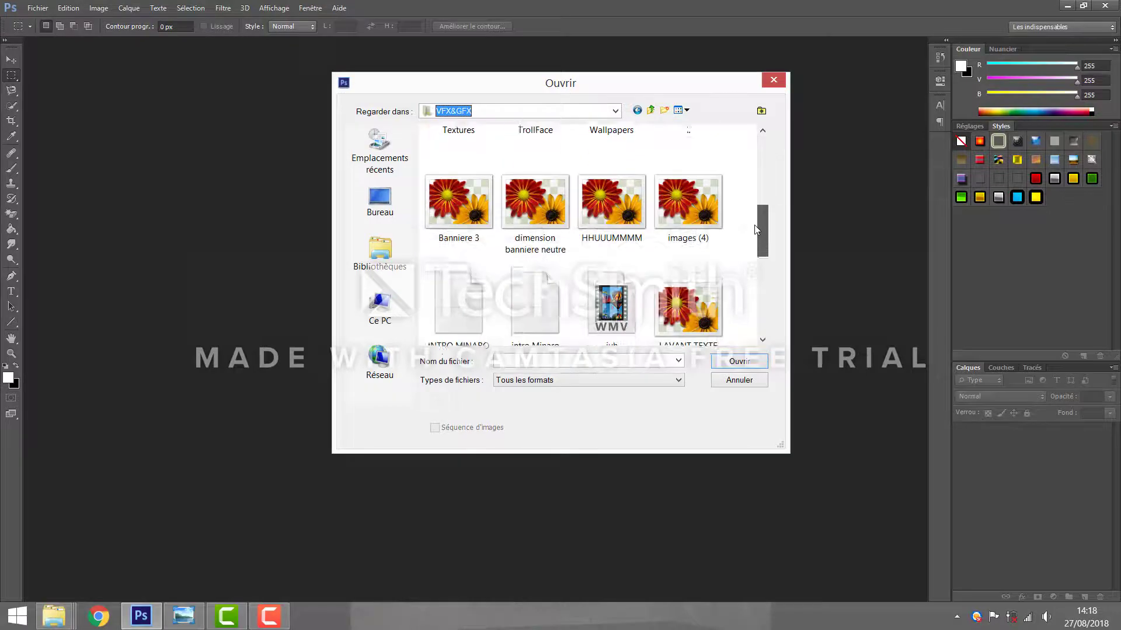
pyautogui.doubleClick(561, 210)
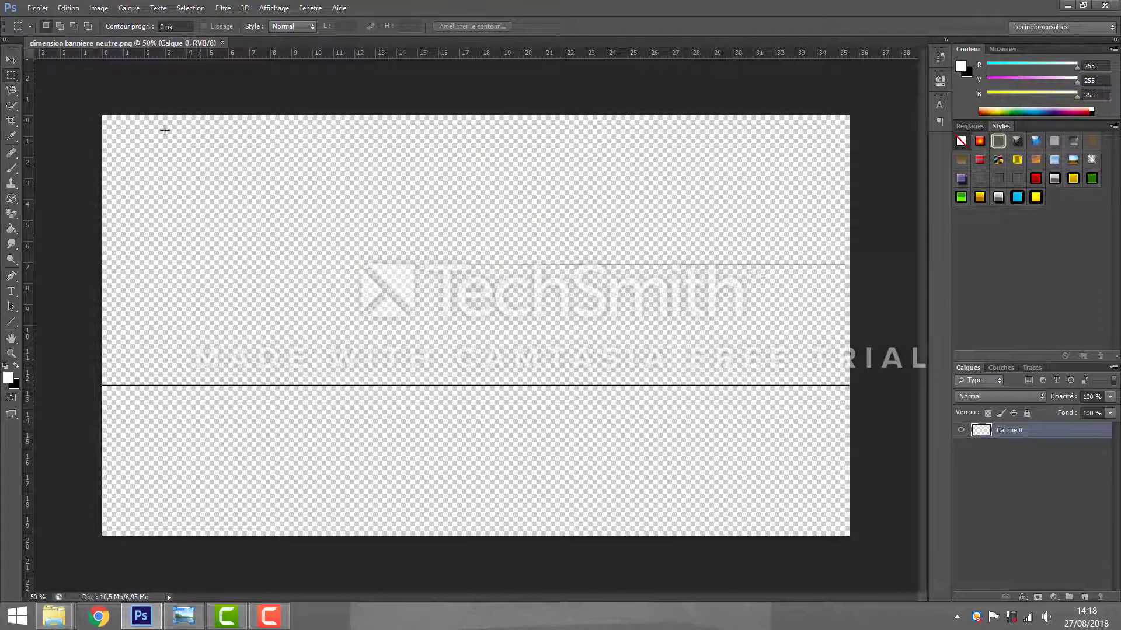
# Step: Outline the whole canvas and the central strip between the two lines with rectangular selections, and clear the selection
pyautogui.moveTo(103, 118); pyautogui.dragTo(897, 552)
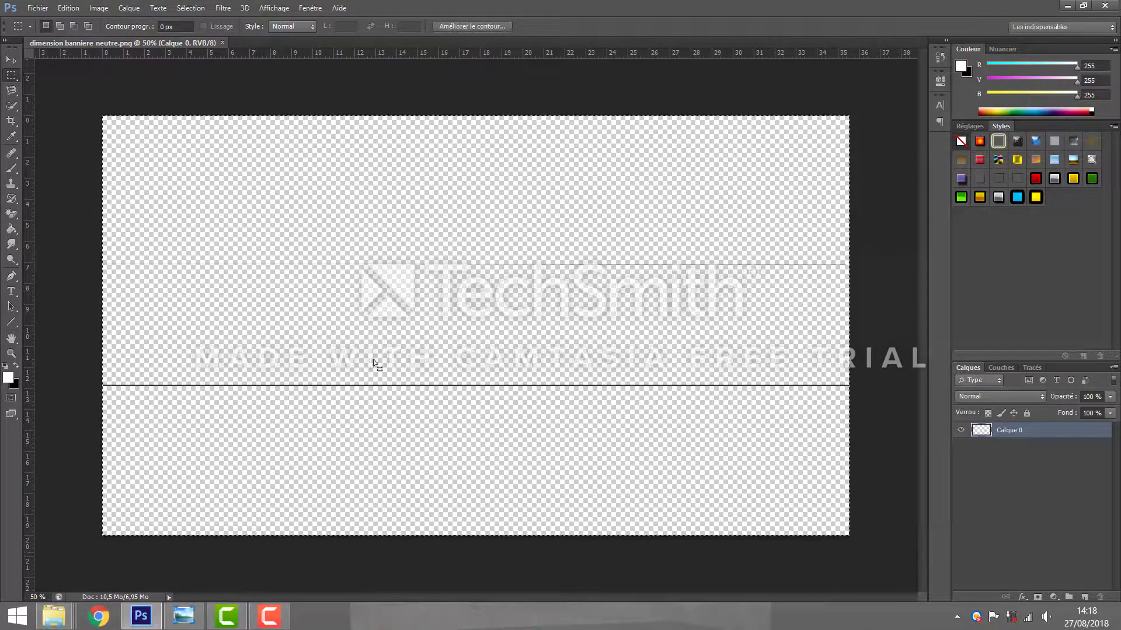
pyautogui.moveTo(101, 264); pyautogui.dragTo(800, 369)
pyautogui.rightClick(801, 369)
pyautogui.click(190, 288)
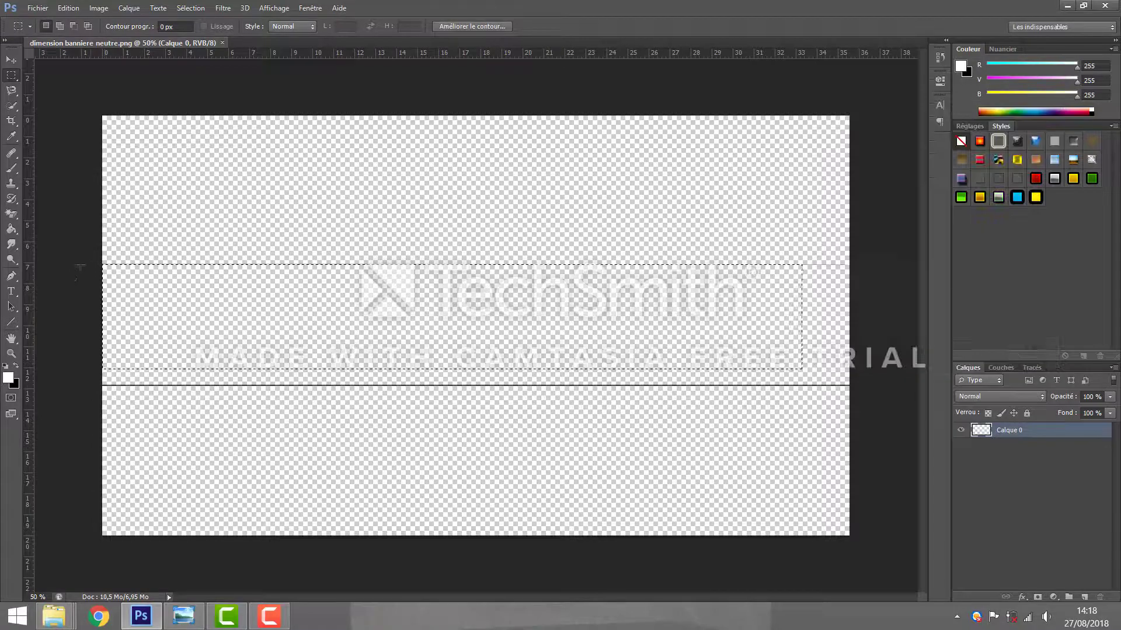
pyautogui.moveTo(102, 261); pyautogui.dragTo(859, 390)
pyautogui.scroll(2, 817, 327)
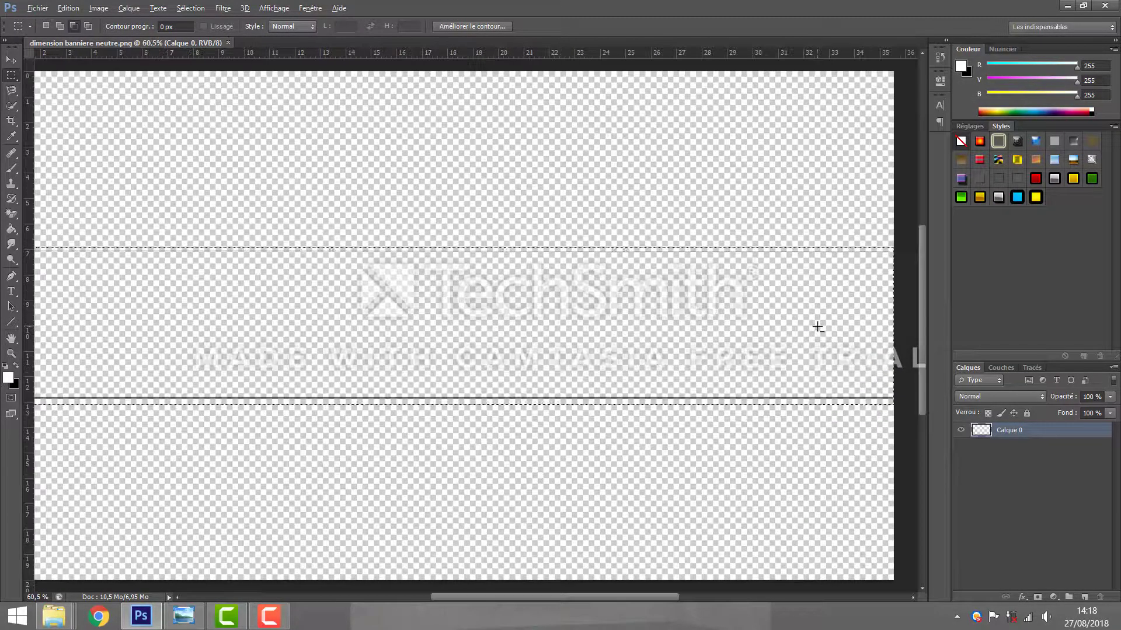
pyautogui.scroll(-7, 817, 328)
pyautogui.scroll(4, 817, 327)
pyautogui.rightClick(817, 328)
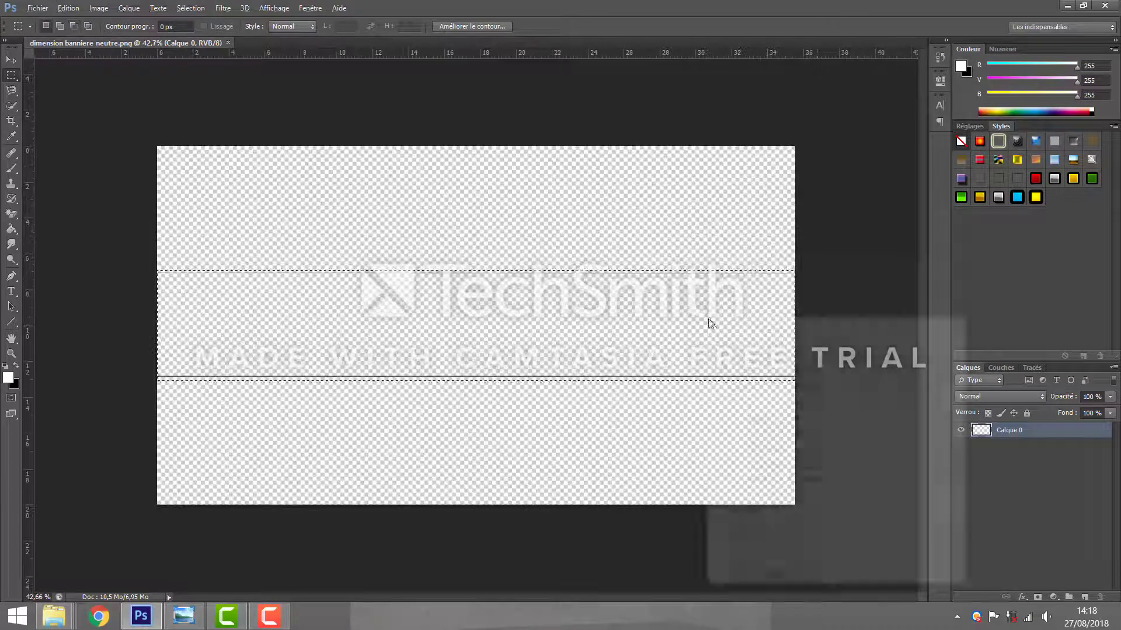
pyautogui.click(759, 324)
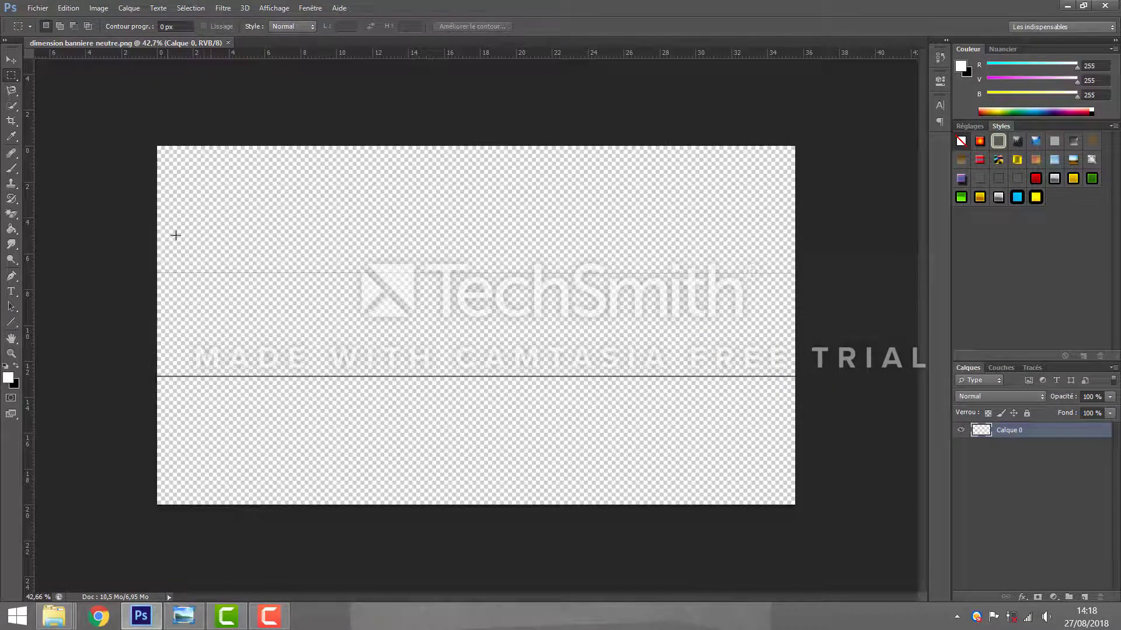
# Step: Examine the banner canvas at several magnifications with the Zoom tool, using a rectangular selection as a reference
pyautogui.hotkey('ctrl', '0')
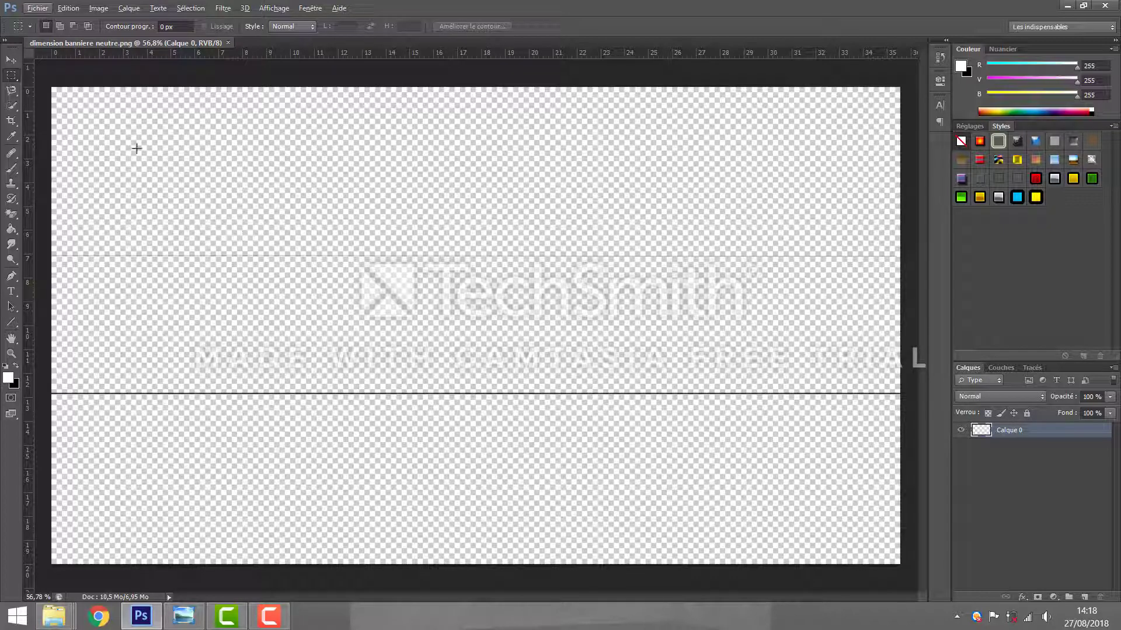
pyautogui.moveTo(152, 177); pyautogui.dragTo(518, 476)
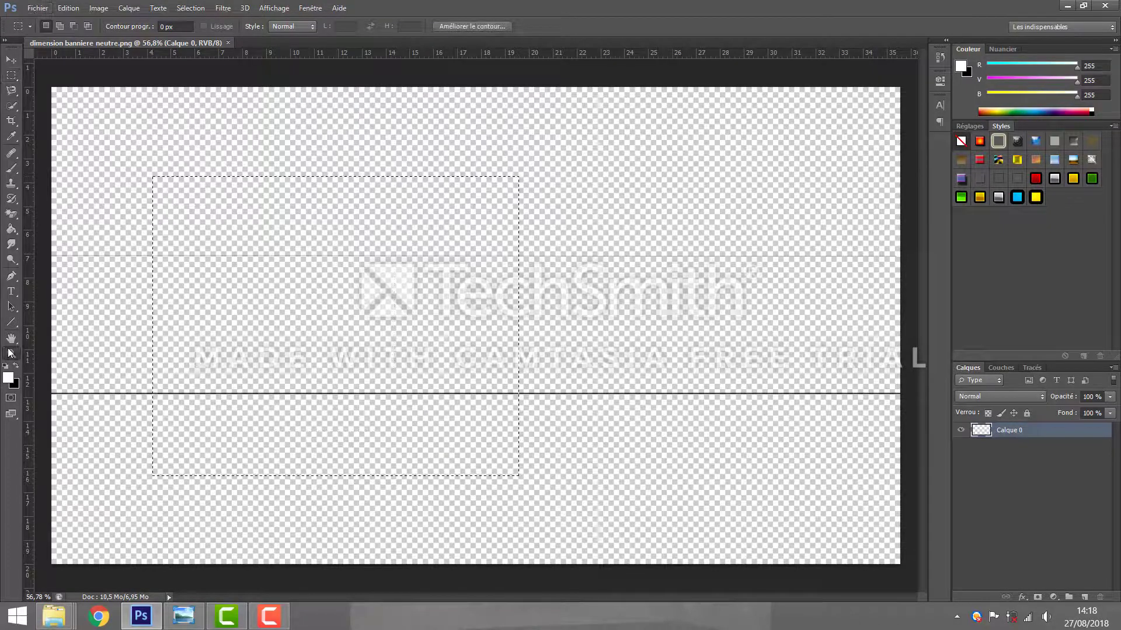
pyautogui.press('z')
pyautogui.click(356, 281)
pyautogui.rightClick(382, 283)
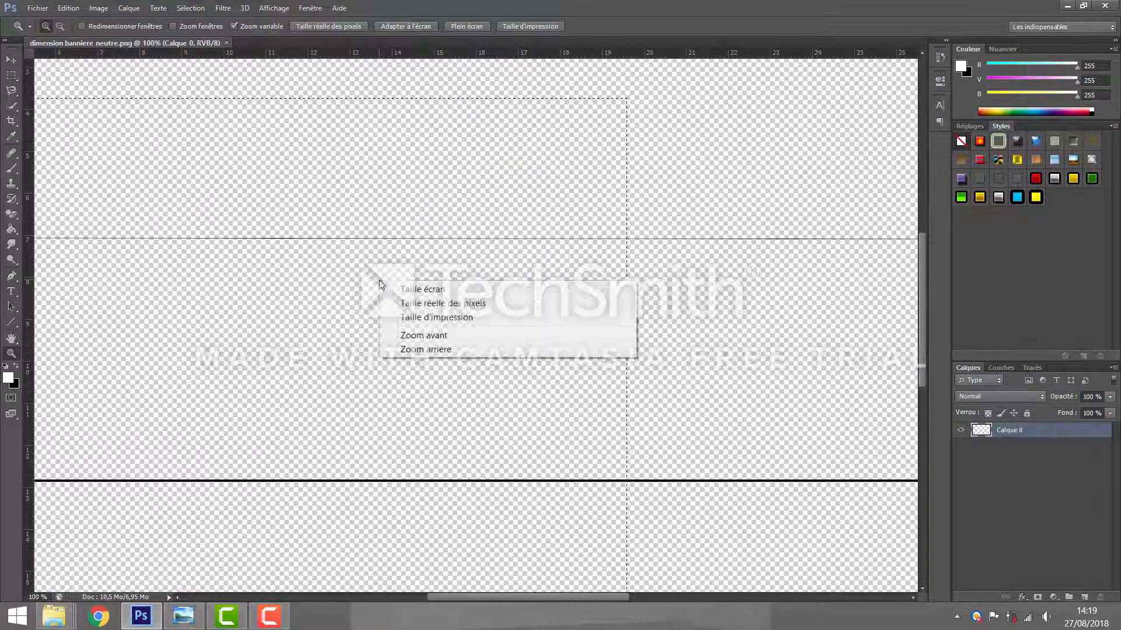
pyautogui.click(426, 349)
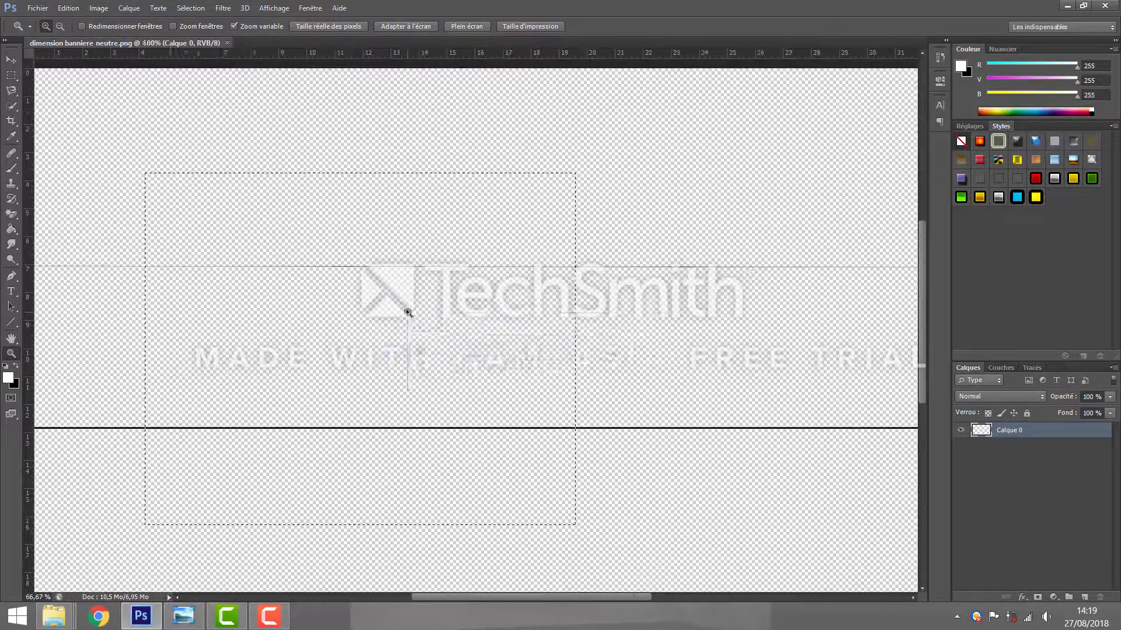
pyautogui.rightClick(410, 316)
pyautogui.click(475, 382)
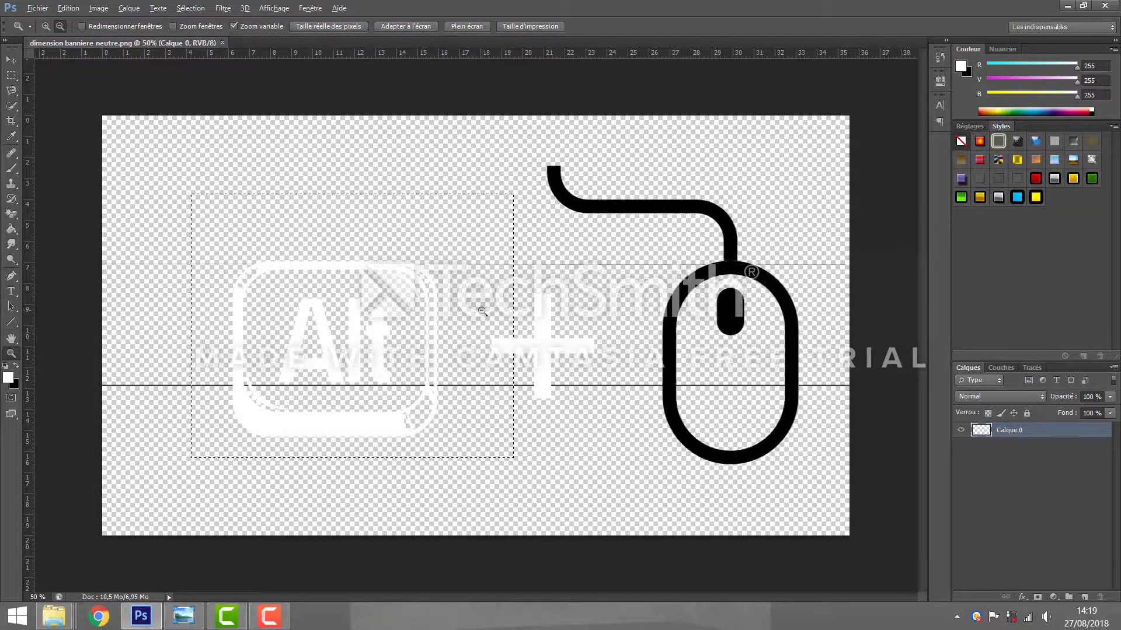
pyautogui.scroll(2, 482, 312)
pyautogui.scroll(1, 482, 312)
pyautogui.scroll(-4, 482, 311)
pyautogui.scroll(3, 482, 312)
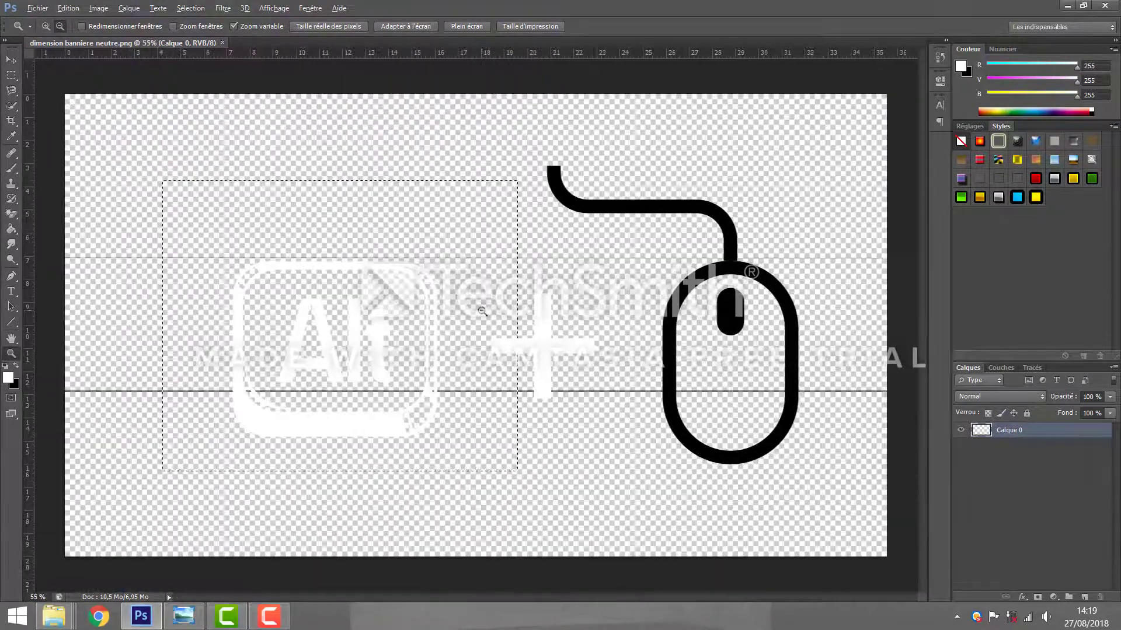
# Step: Clear the rectangular selection from the banner canvas
pyautogui.click(11, 75)
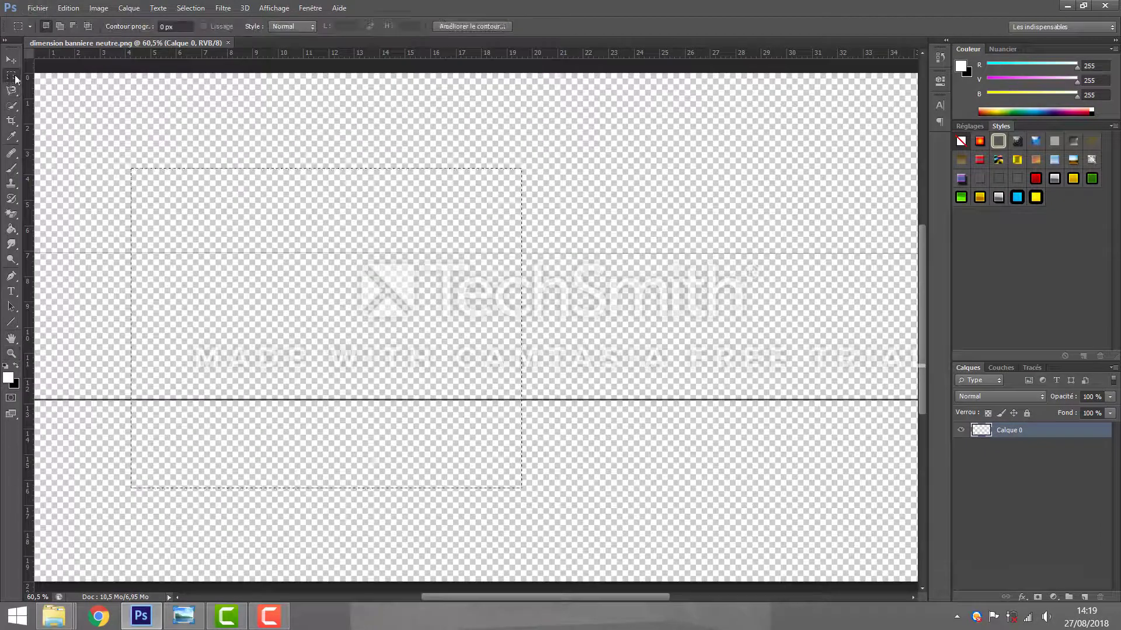
pyautogui.click(133, 105)
pyautogui.rightClick(136, 341)
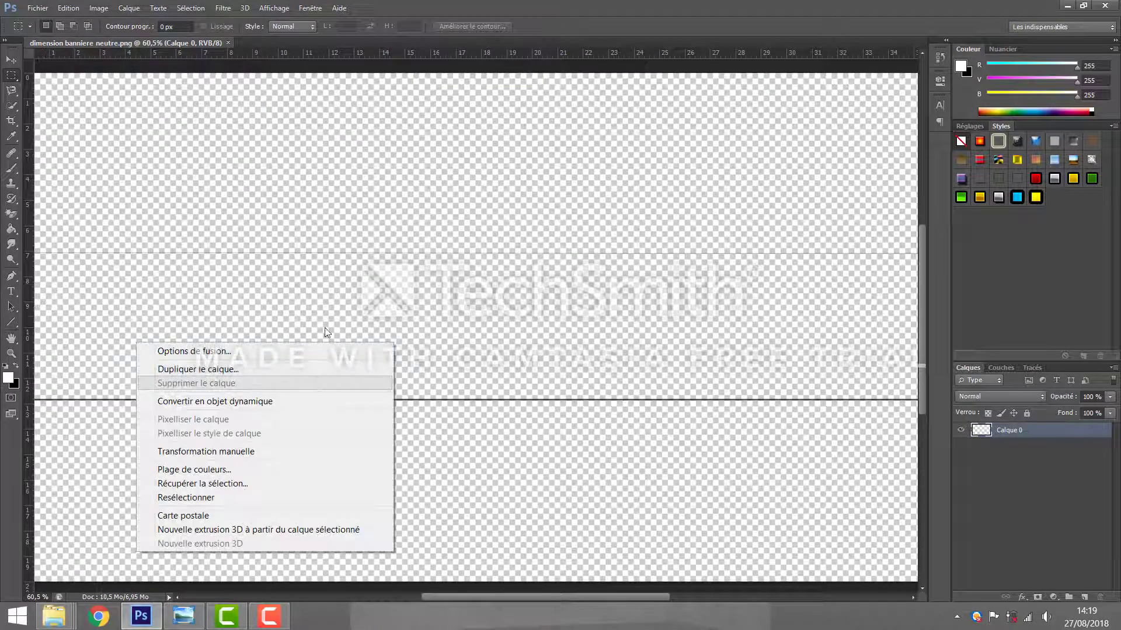
pyautogui.click(12, 354)
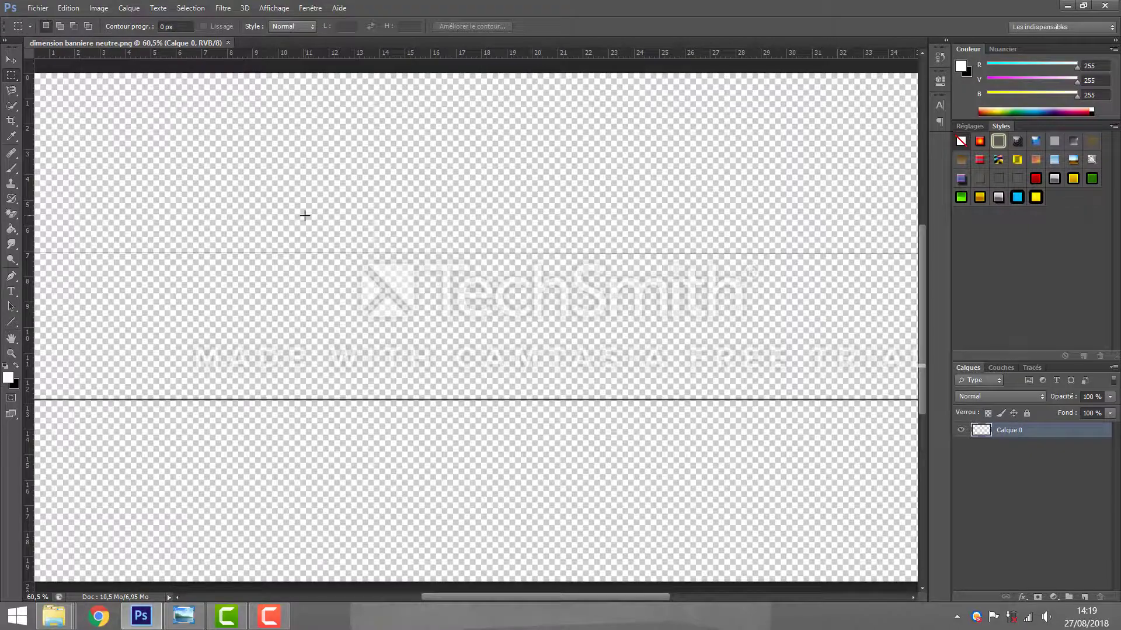
pyautogui.scroll(-2, 304, 216)
pyautogui.scroll(3, 304, 215)
pyautogui.scroll(-1, 305, 215)
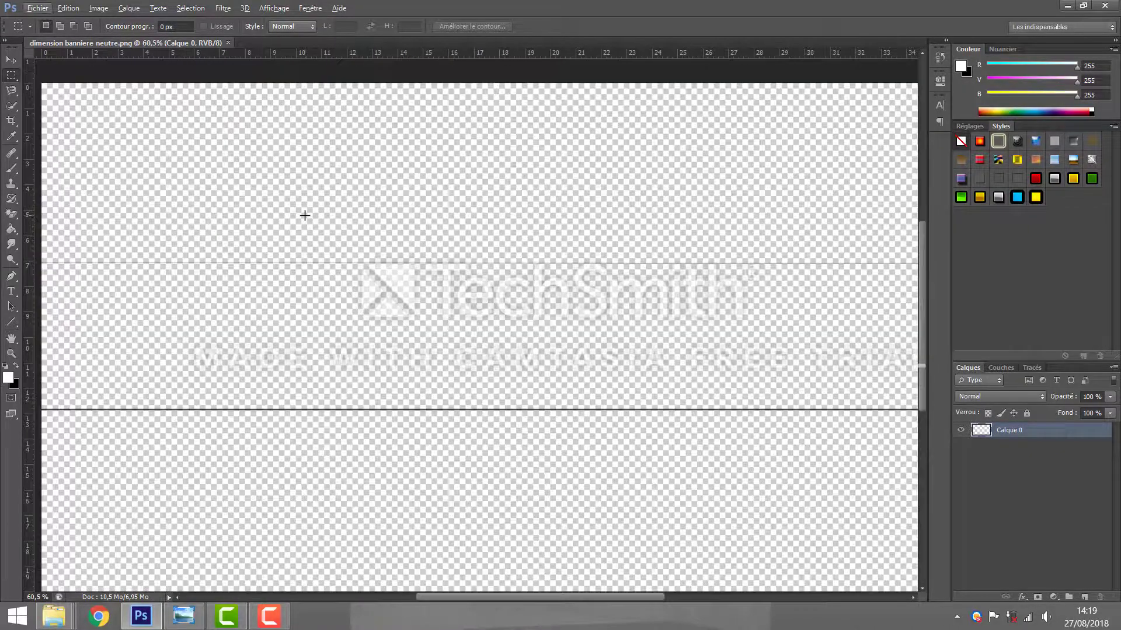
# Step: Fit the banner to the screen size (Taille écran) and add a new empty layer above Calque 0
pyautogui.click(12, 356)
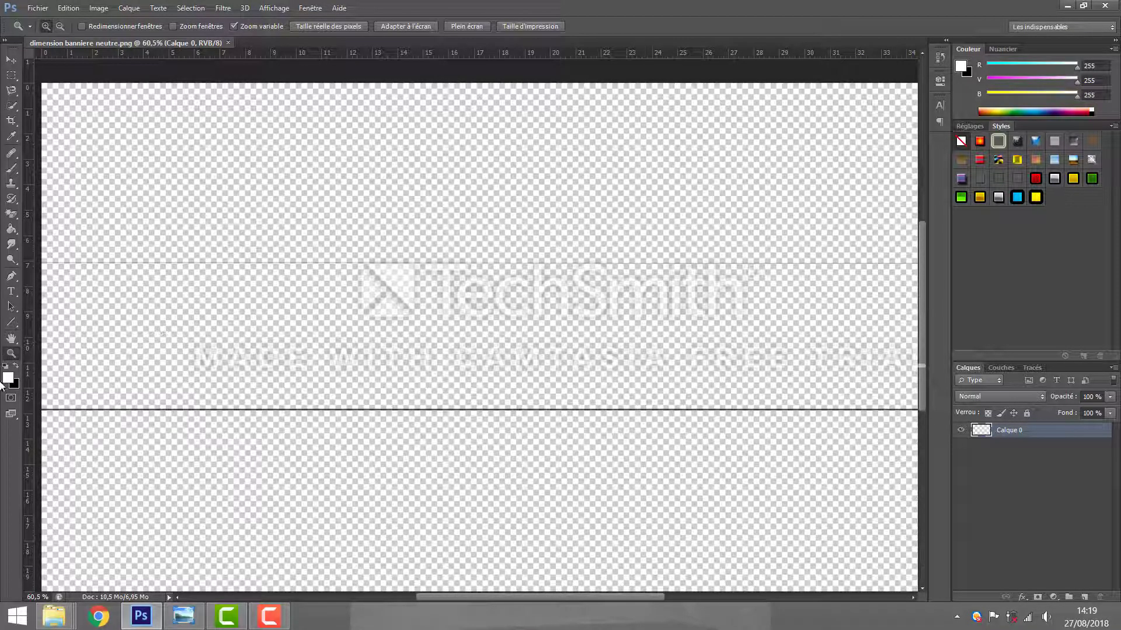
pyautogui.rightClick(327, 239)
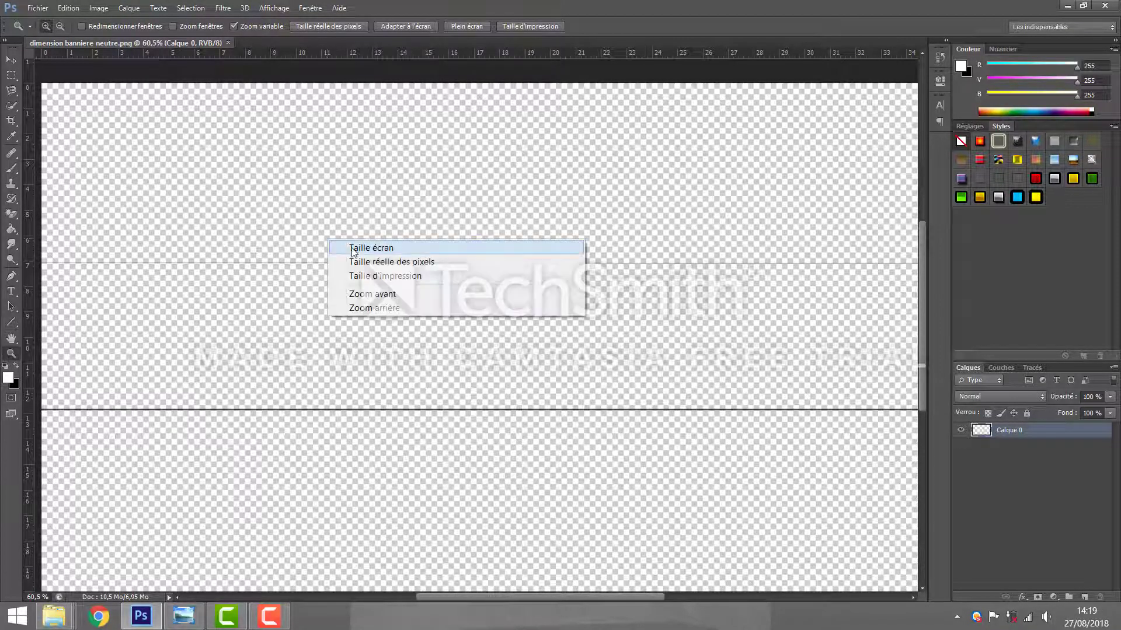
pyautogui.click(376, 248)
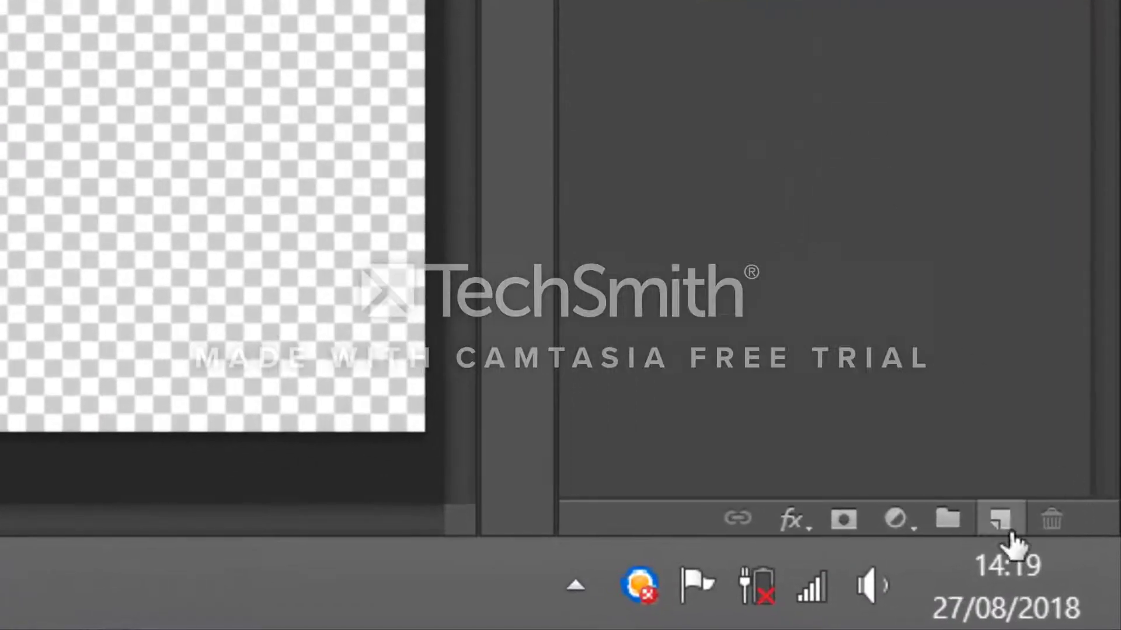
pyautogui.click(1068, 583)
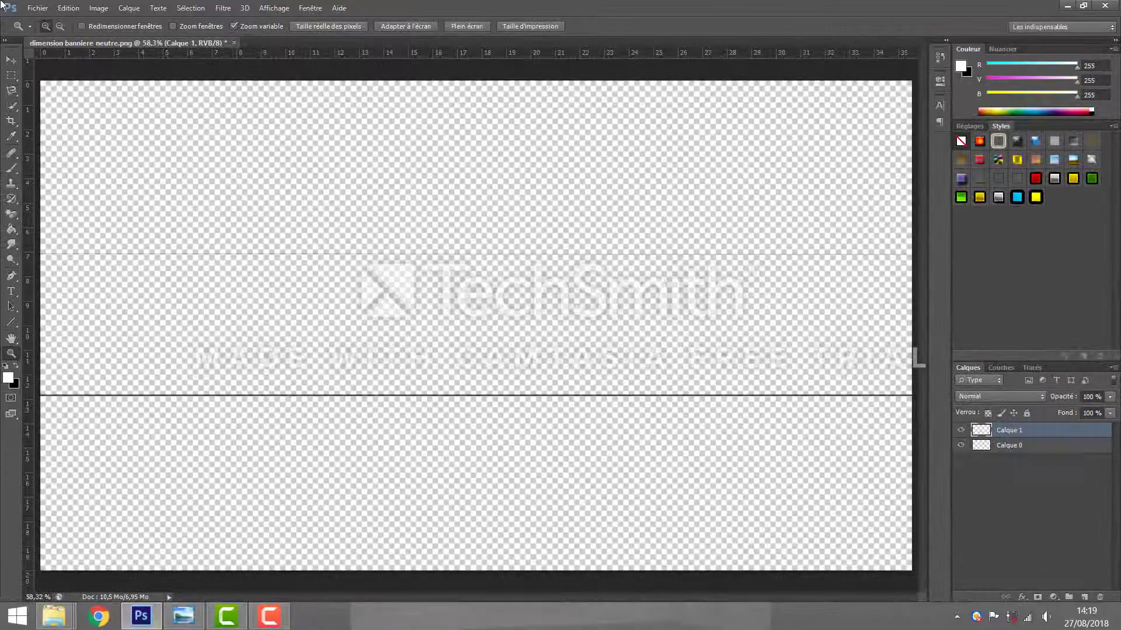
pyautogui.click(34, 8)
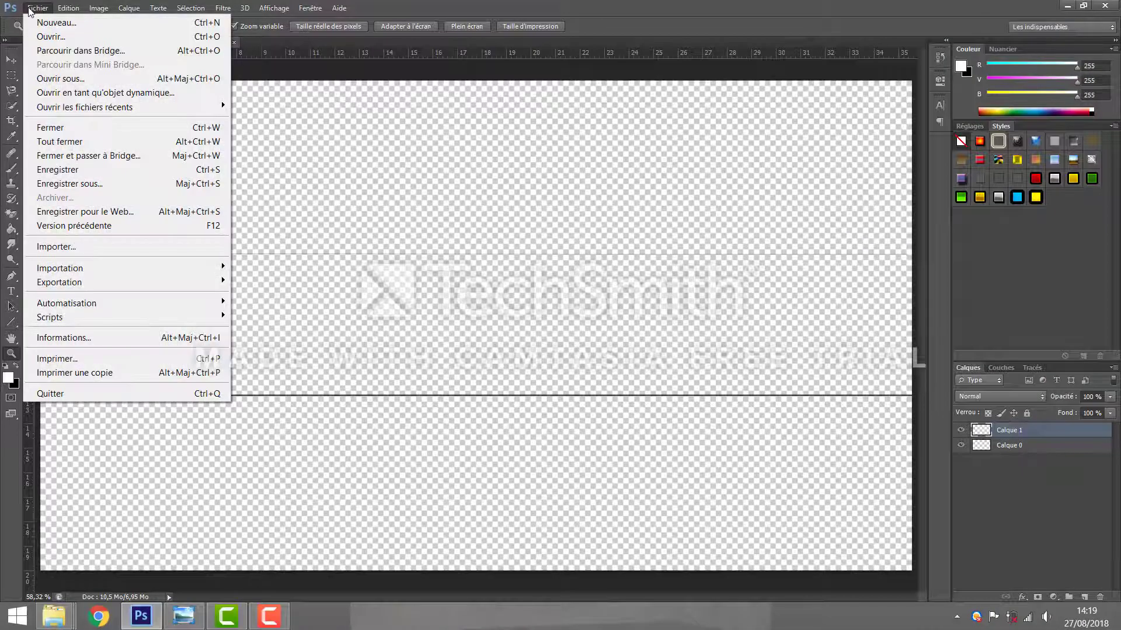
pyautogui.click(166, 246)
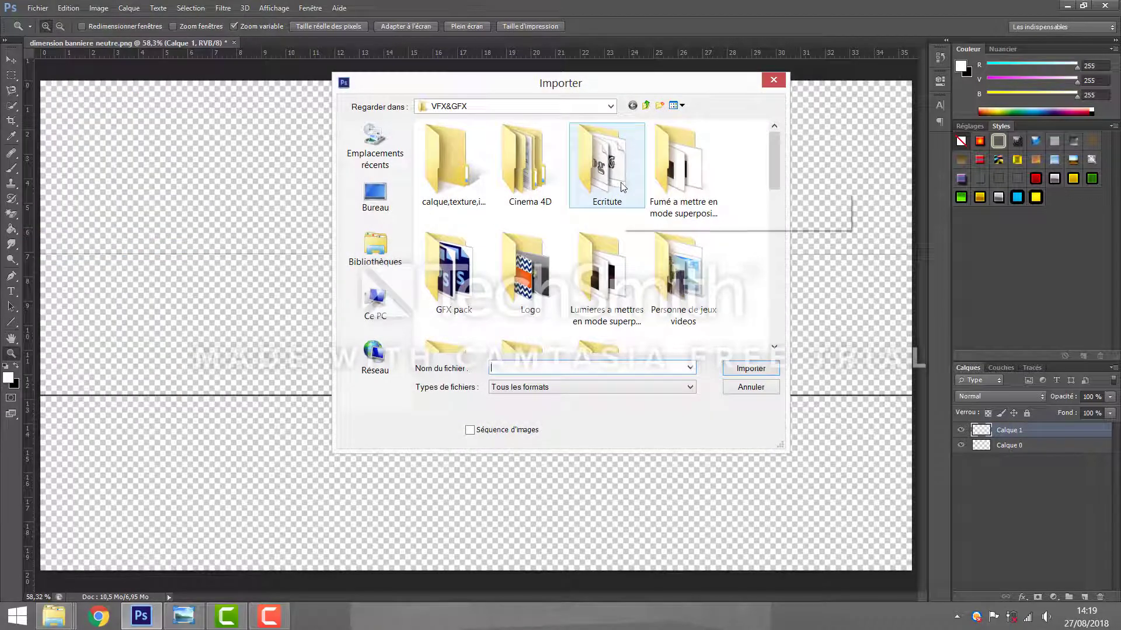
pyautogui.doubleClick(514, 268)
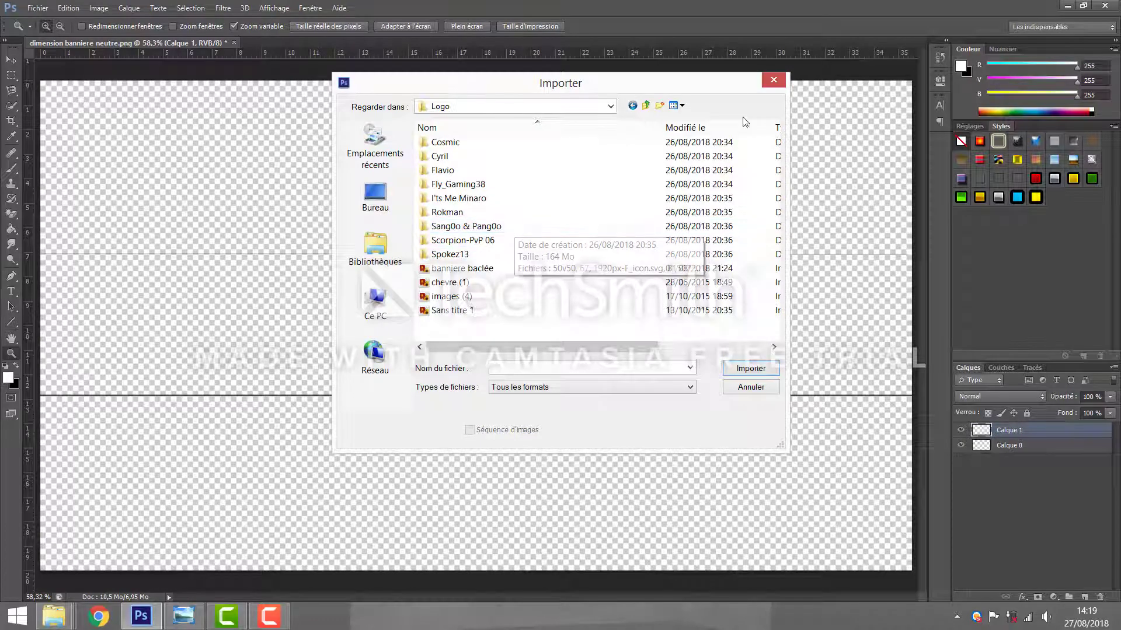
pyautogui.click(773, 81)
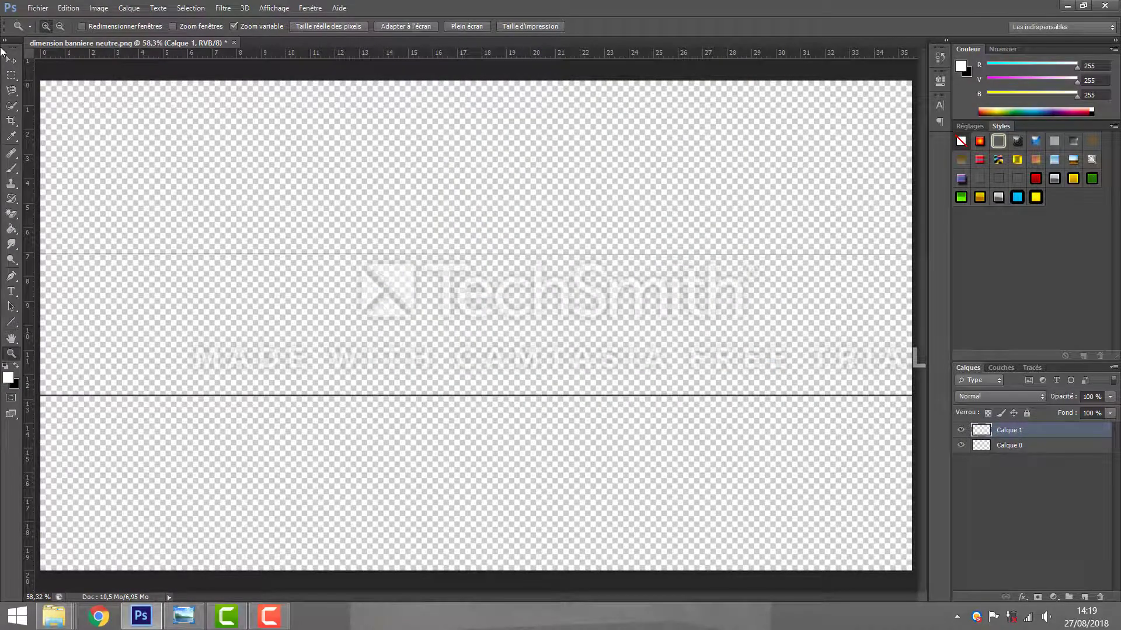
pyautogui.click(32, 14)
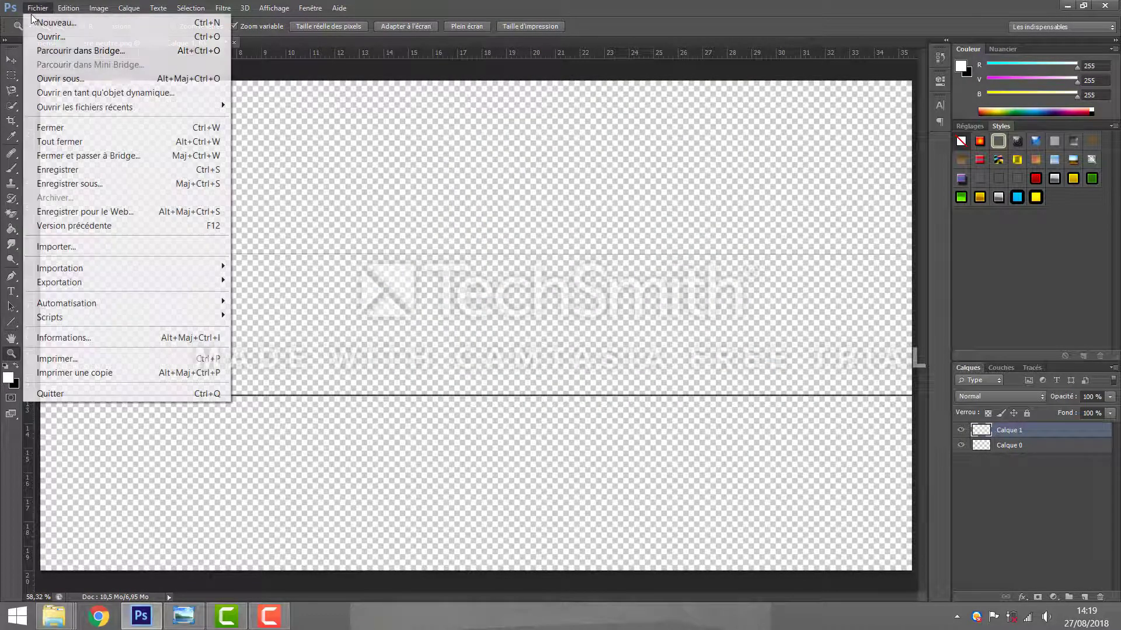
pyautogui.click(66, 39)
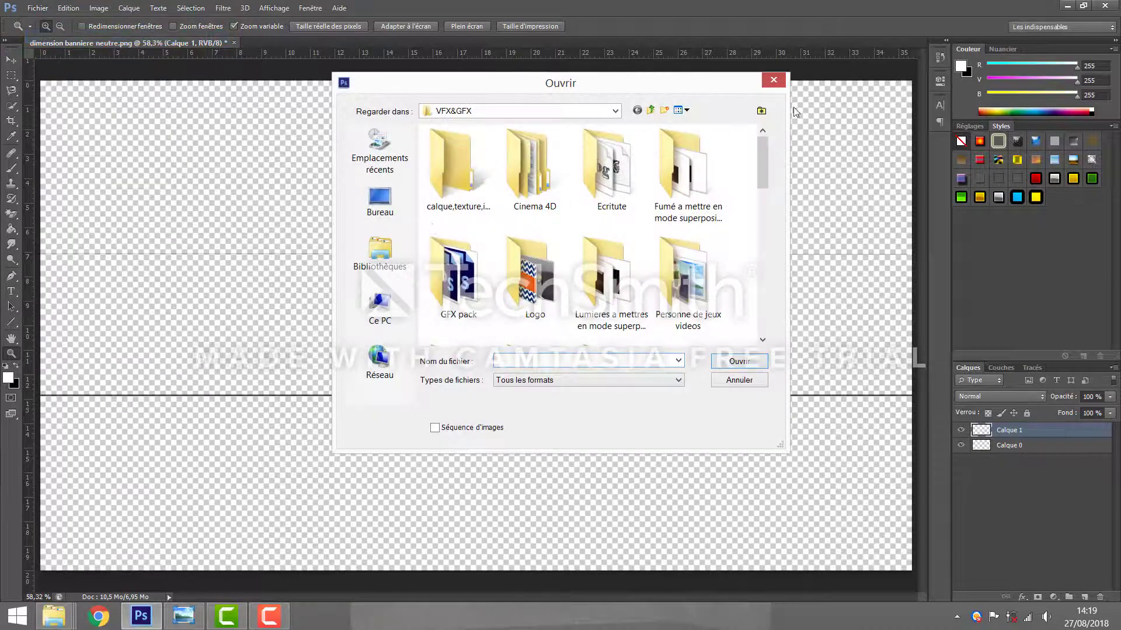
pyautogui.click(773, 82)
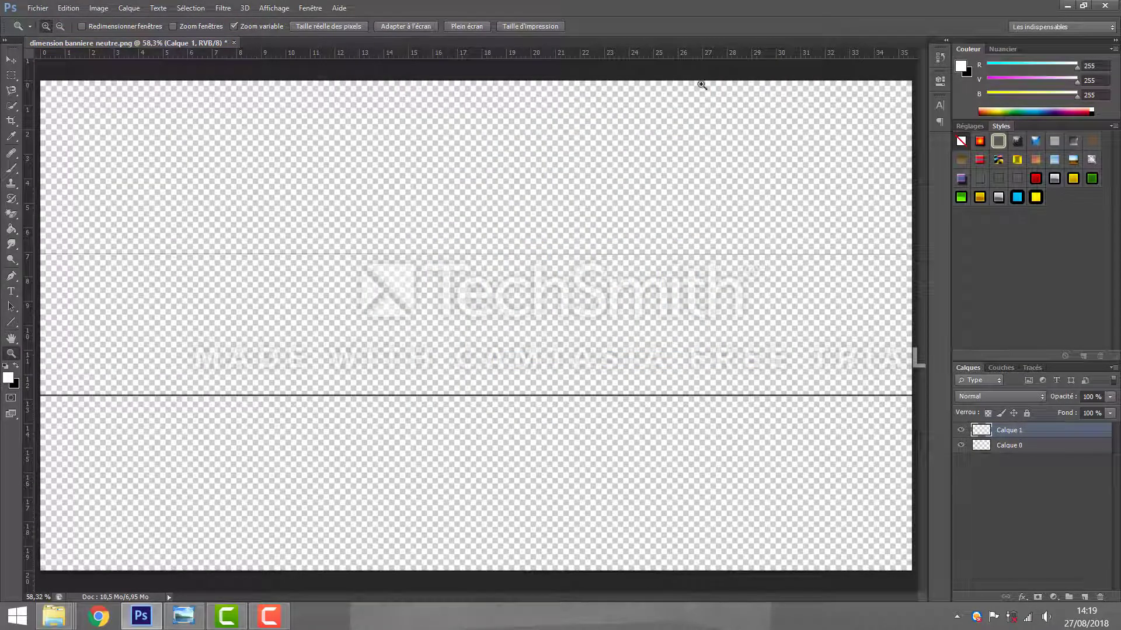
# Step: Import the plain grey gradient image "ic s" from the Sang0o & Pang0o folder into the banner
pyautogui.click(37, 8)
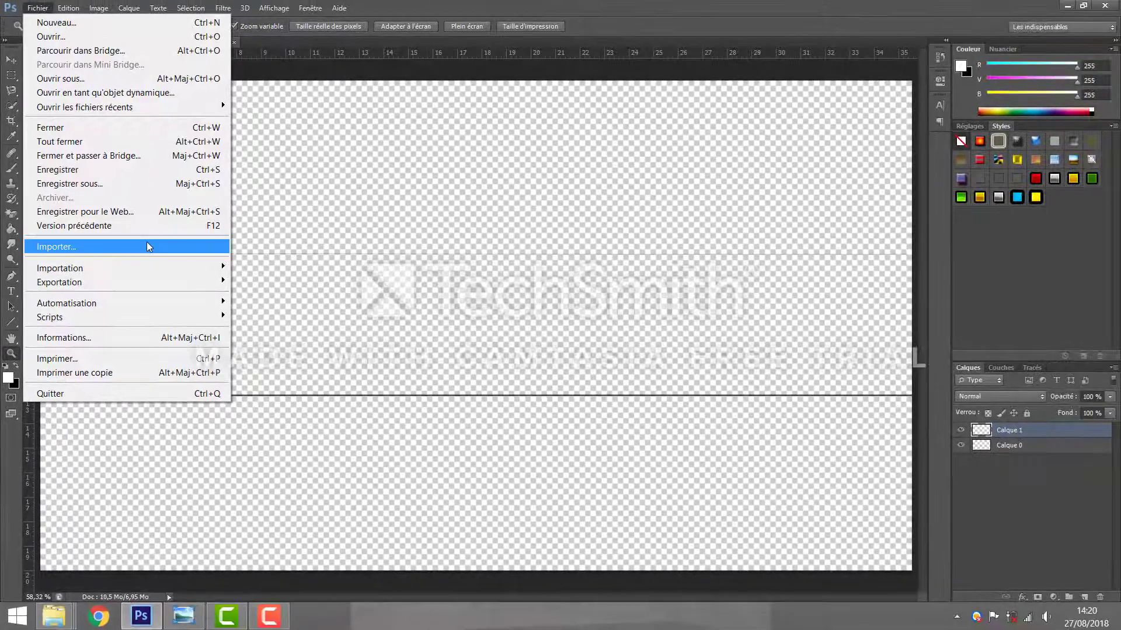
pyautogui.click(169, 255)
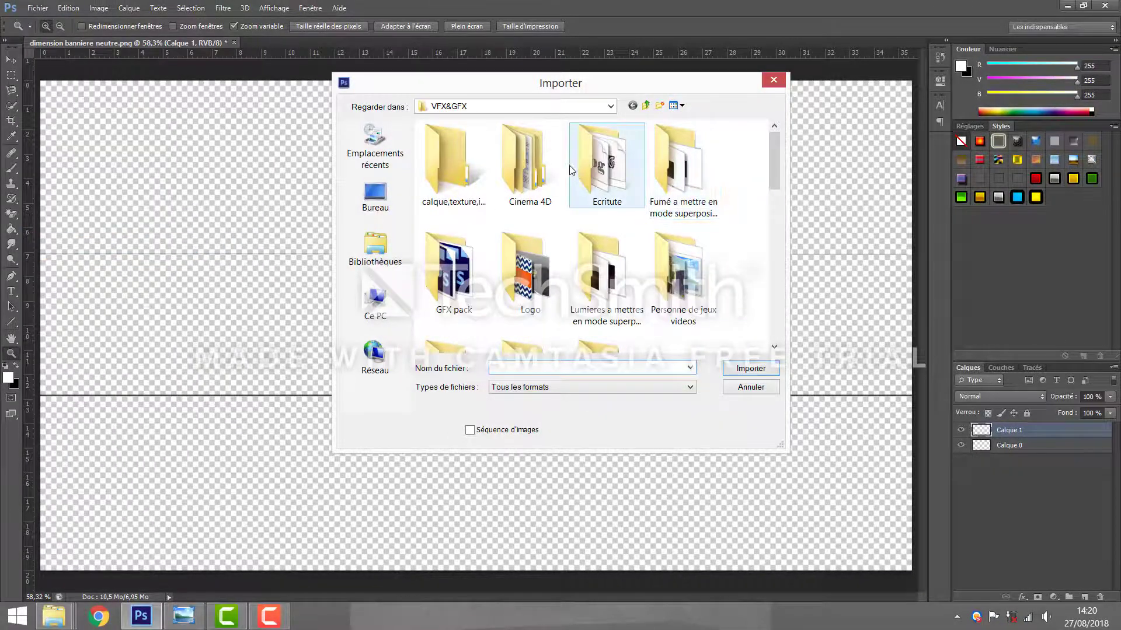
pyautogui.doubleClick(525, 270)
pyautogui.doubleClick(469, 227)
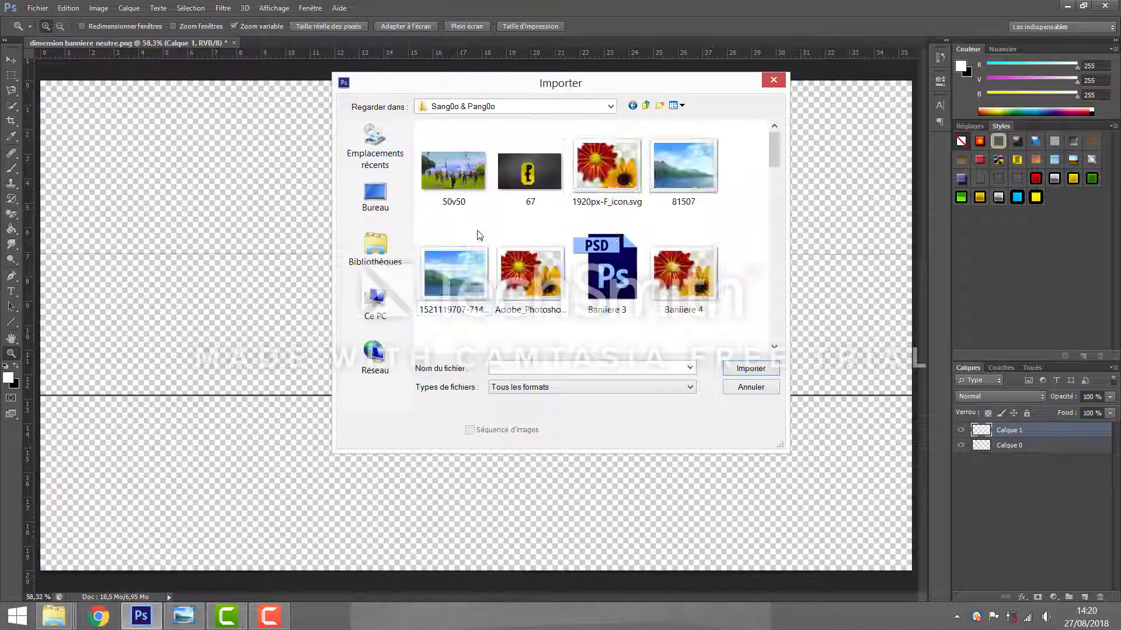
pyautogui.moveTo(778, 145); pyautogui.dragTo(770, 243)
pyautogui.click(693, 201)
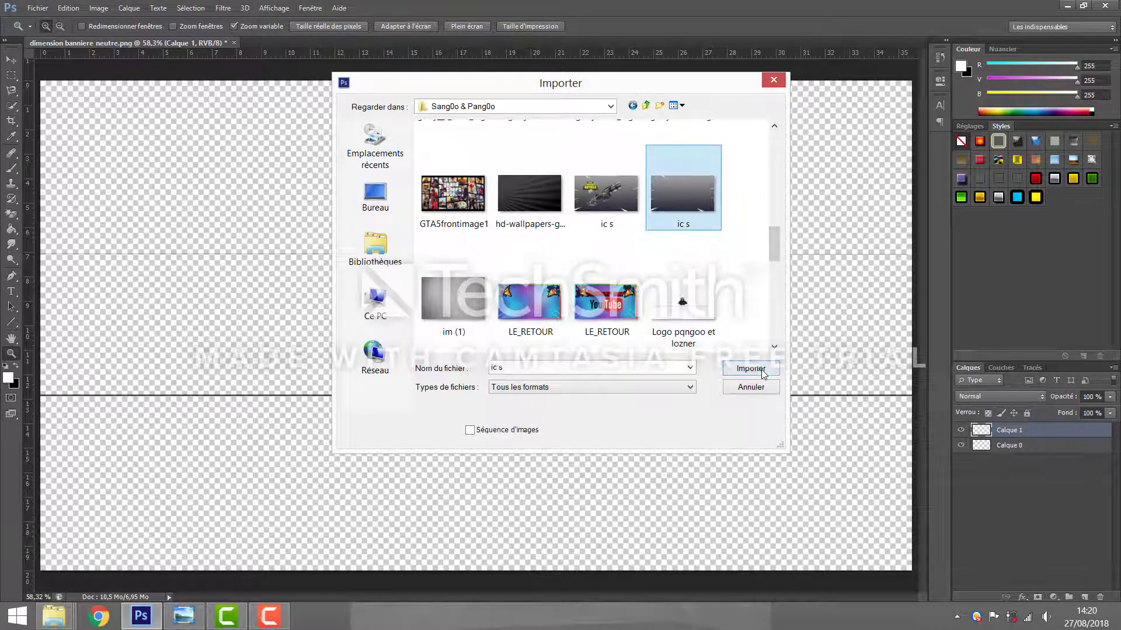
pyautogui.click(761, 370)
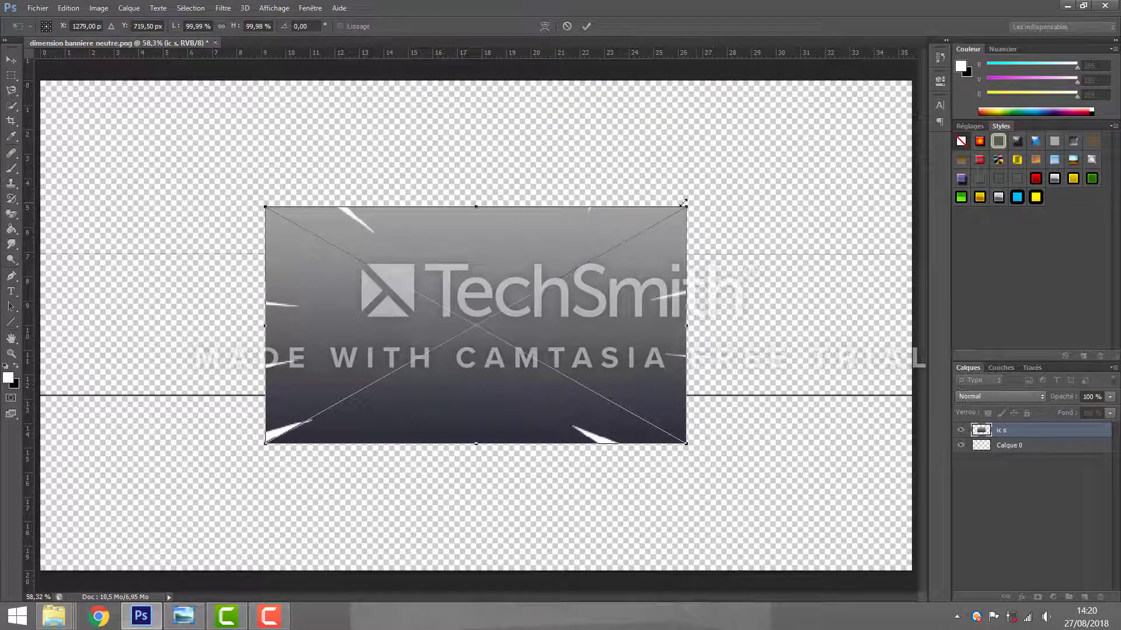
pyautogui.moveTo(690, 204); pyautogui.dragTo(866, 255)
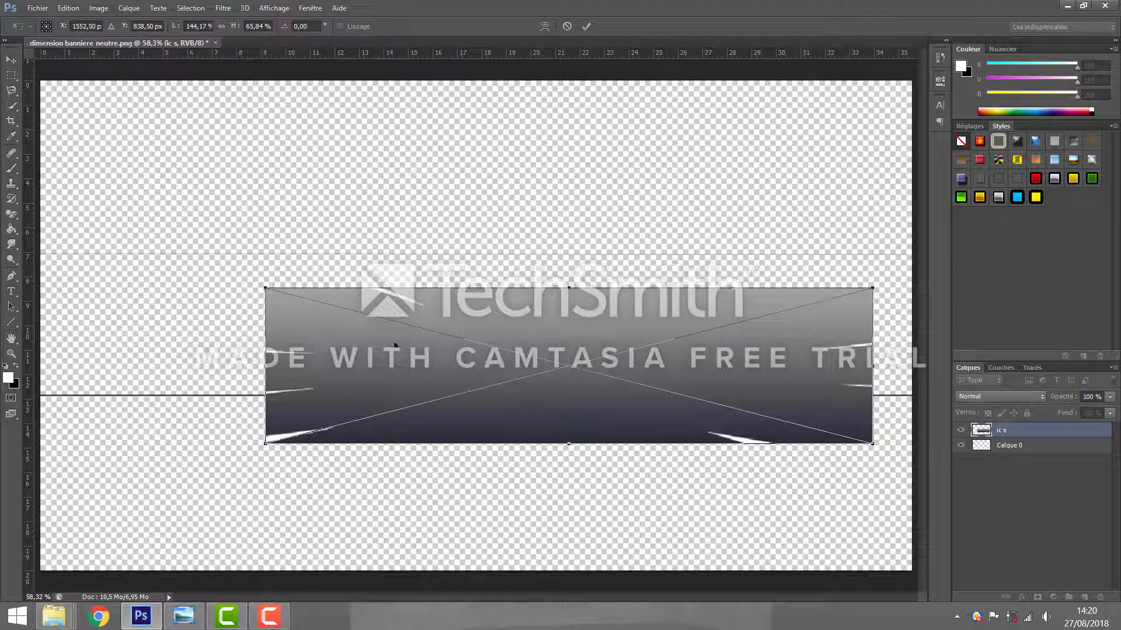
pyautogui.moveTo(524, 317); pyautogui.dragTo(485, 252)
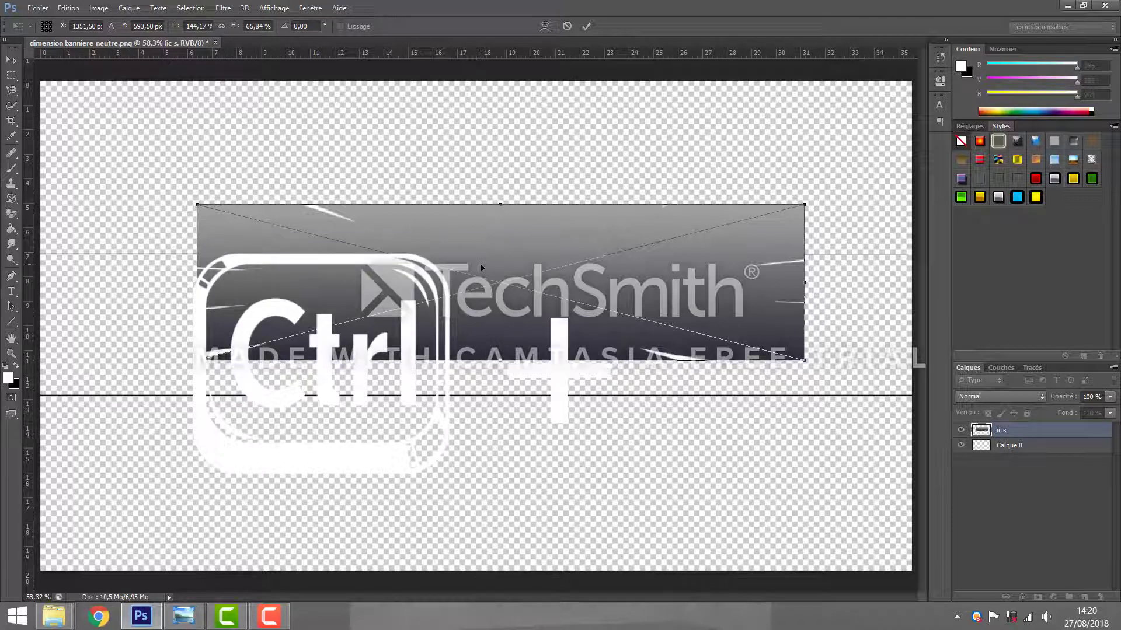
pyautogui.hotkey('ctrl', 'z')
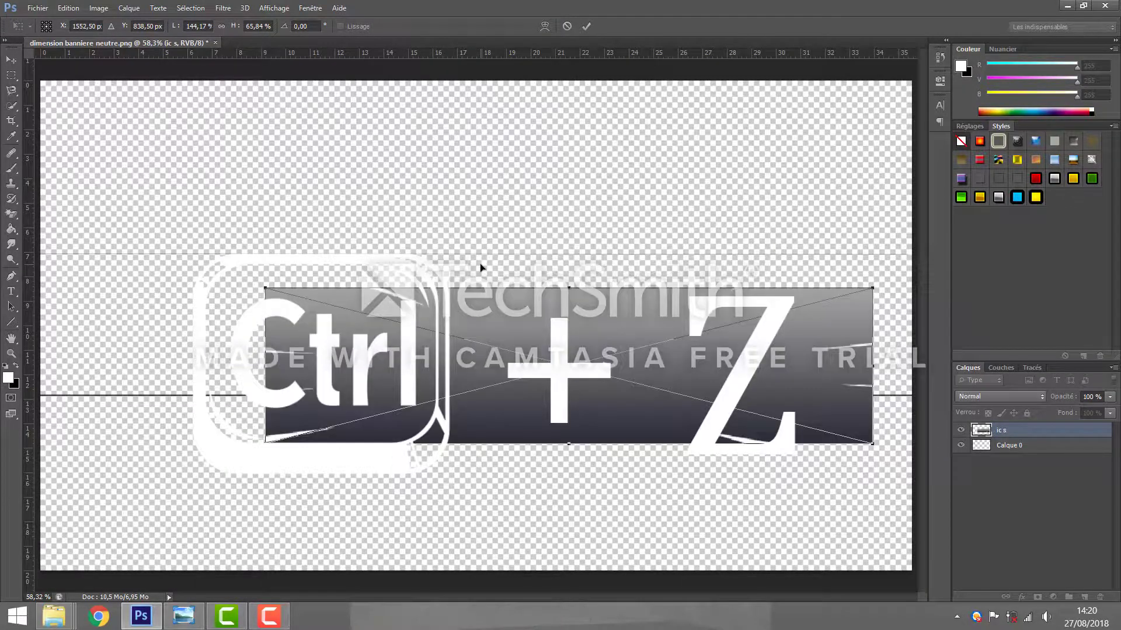
pyautogui.moveTo(595, 327); pyautogui.dragTo(467, 251)
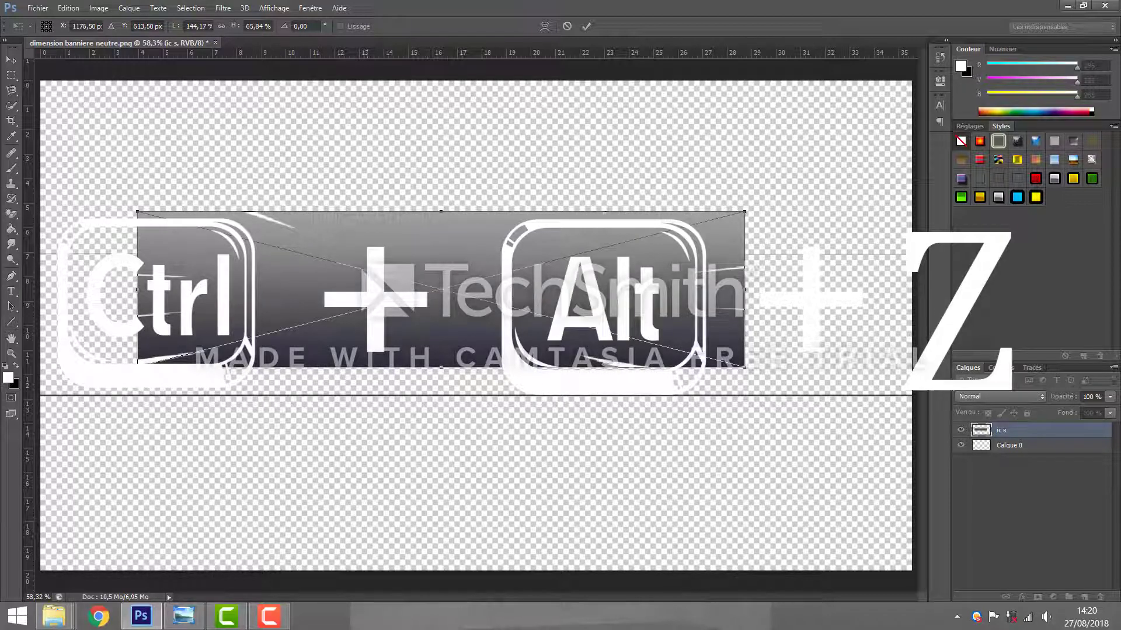
pyautogui.moveTo(371, 235); pyautogui.dragTo(450, 294)
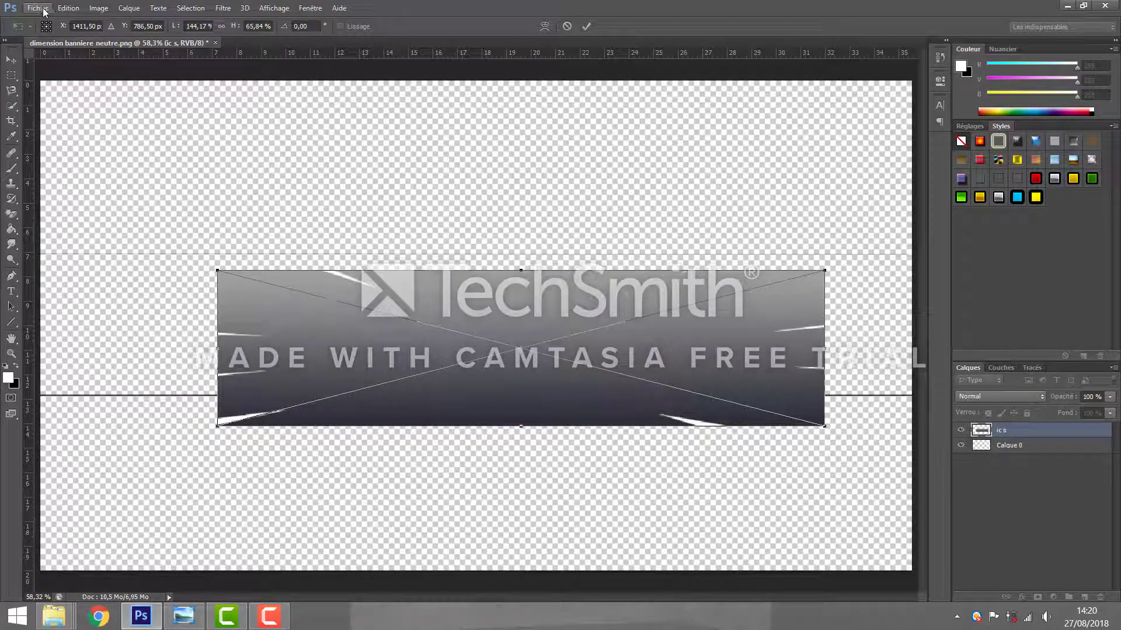
pyautogui.moveTo(548, 386); pyautogui.dragTo(509, 364)
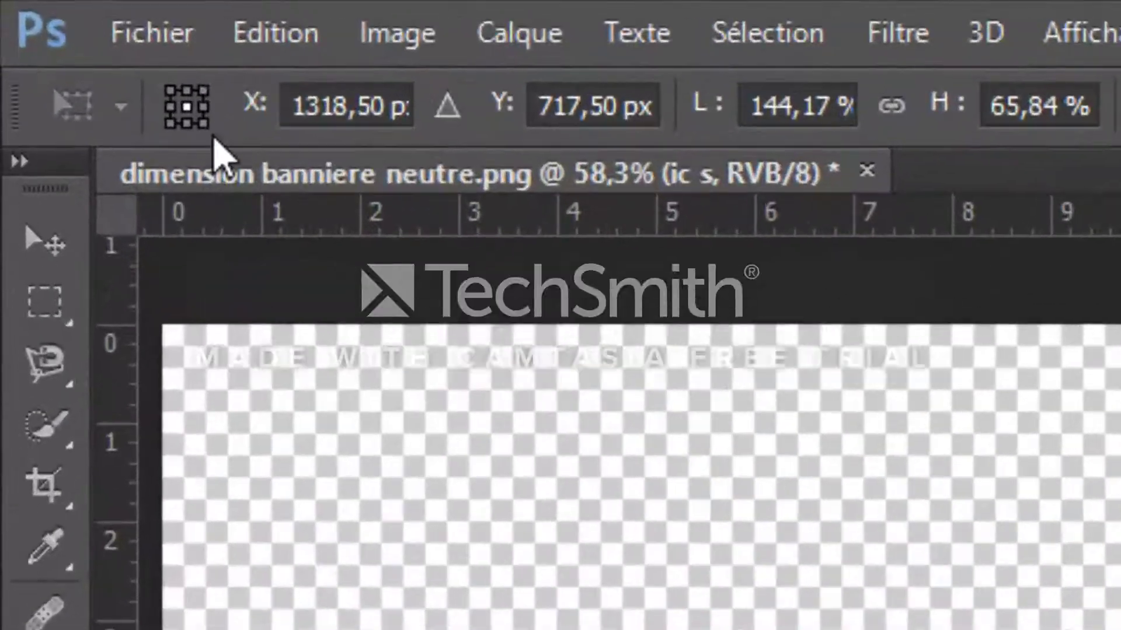
pyautogui.click(68, 8)
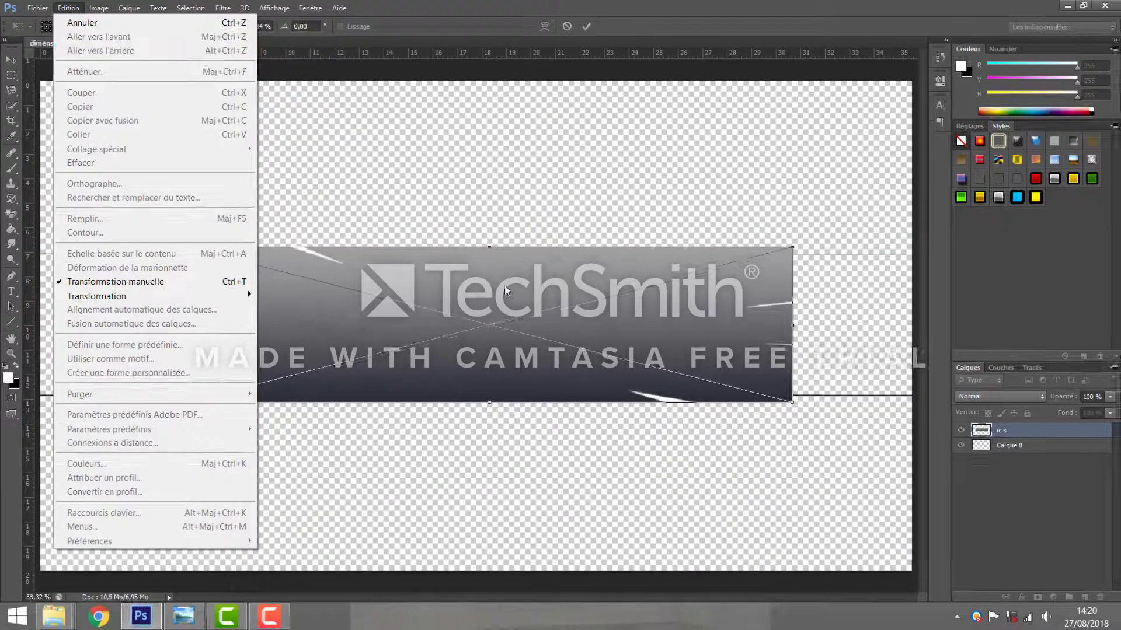
pyautogui.click(1023, 579)
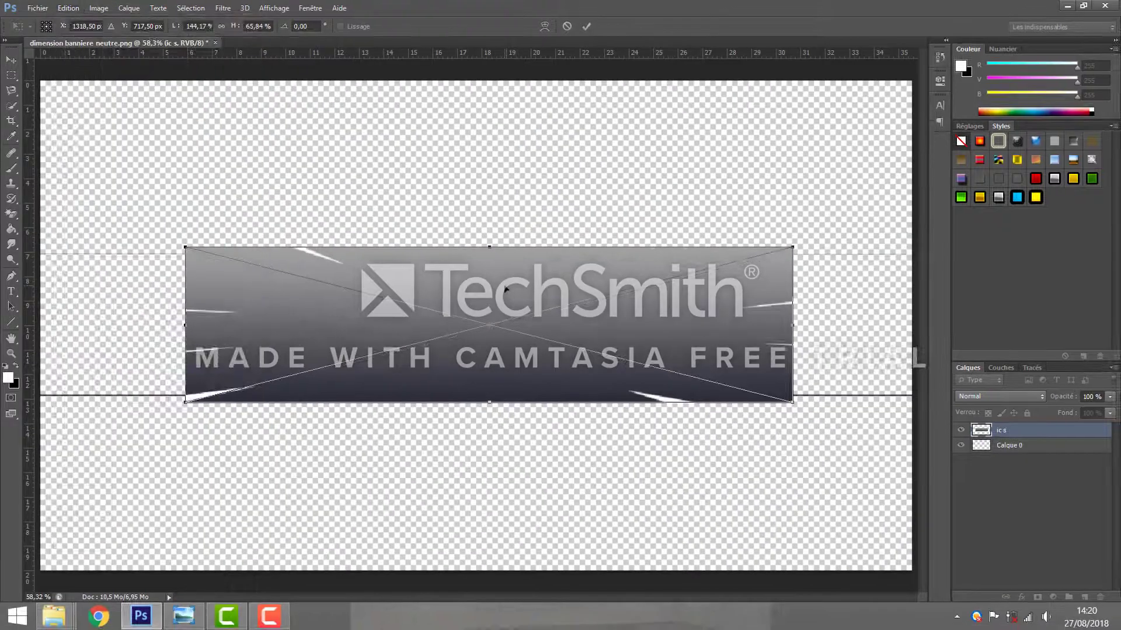
pyautogui.press('Escape')
# Step: Place the plain grey "ic s" image scaled to fill the whole canvas, and add a new empty layer above it
pyautogui.click(35, 8)
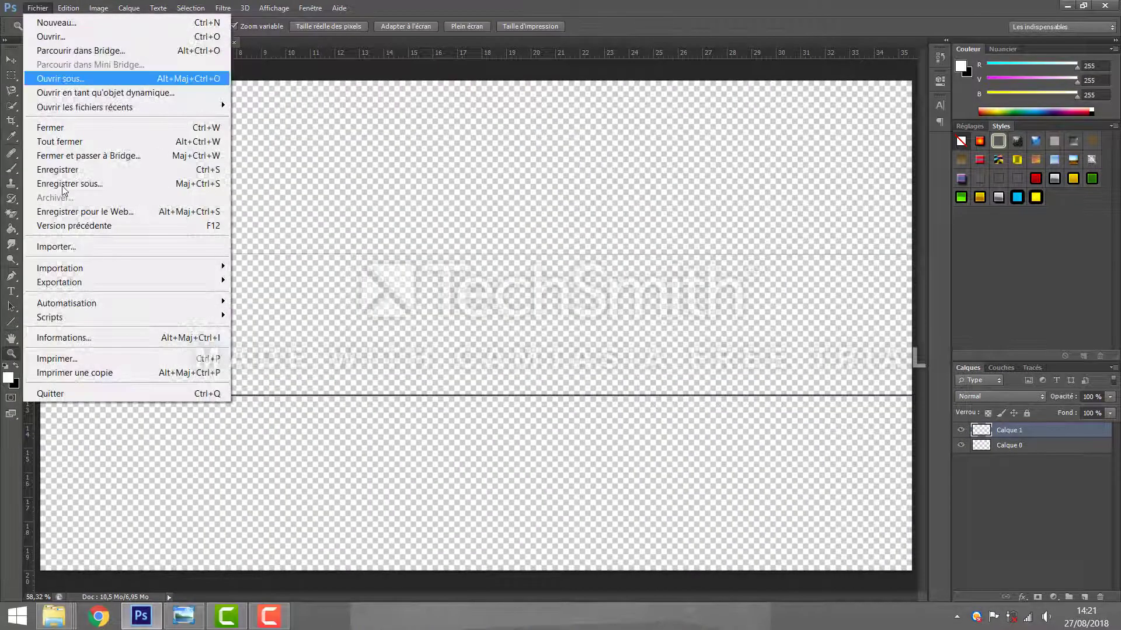
pyautogui.click(87, 245)
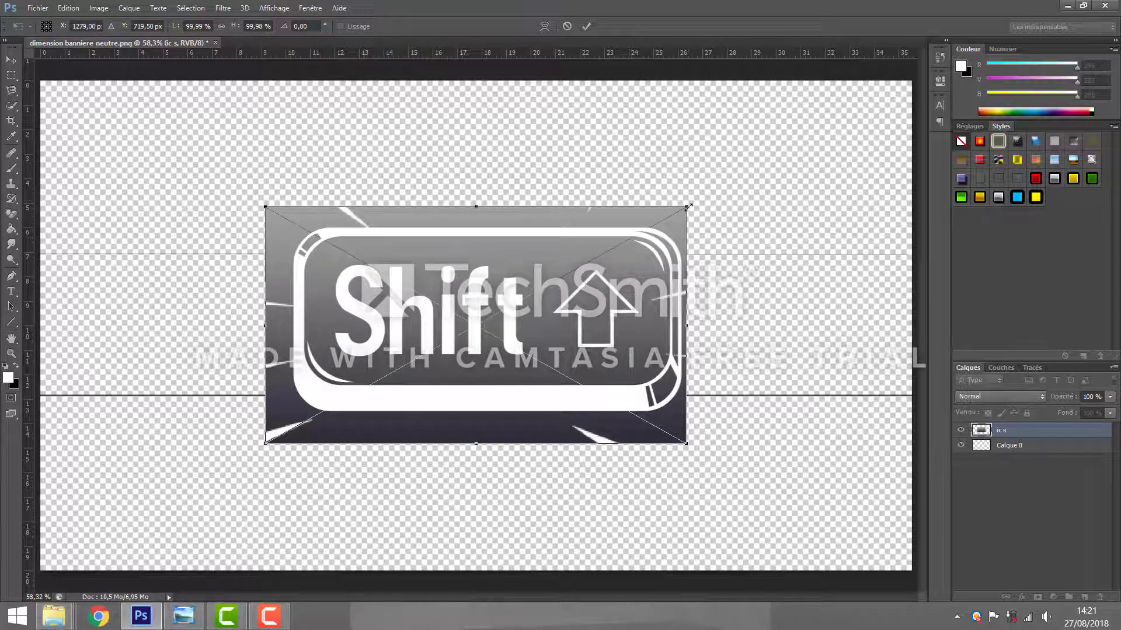
pyautogui.moveTo(689, 207); pyautogui.dragTo(916, 82)
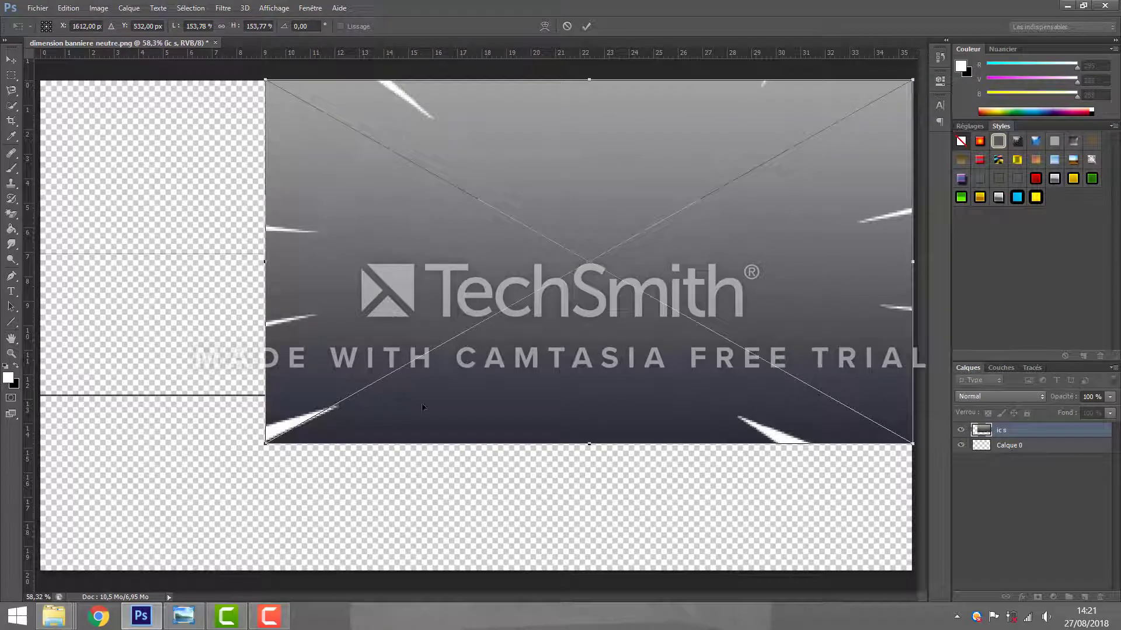
pyautogui.moveTo(136, 512); pyautogui.dragTo(30, 556)
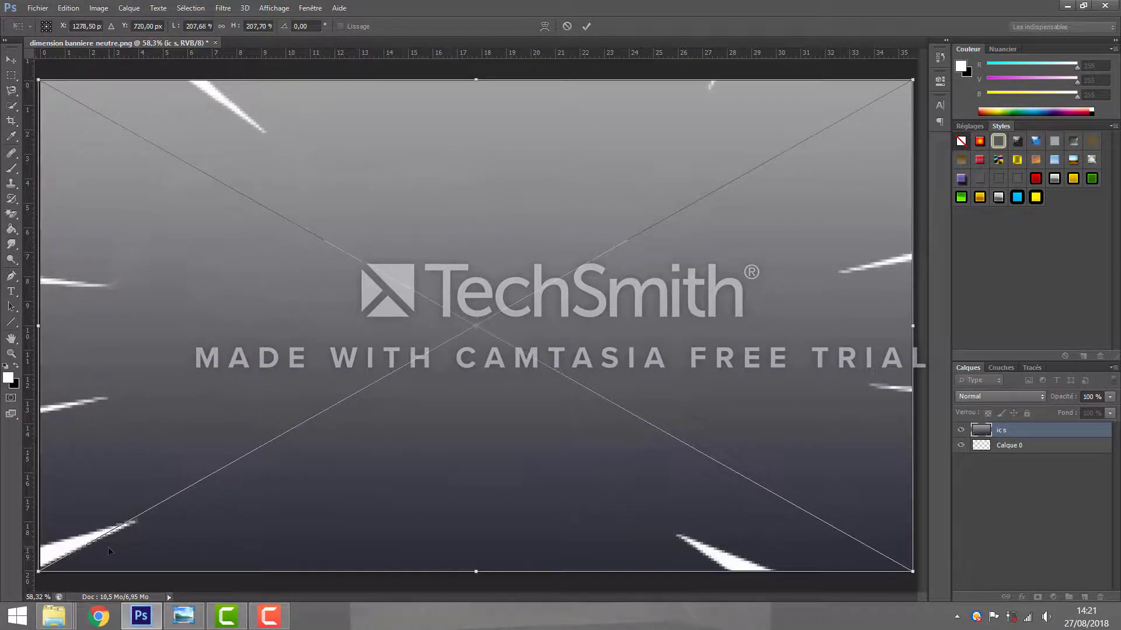
pyautogui.press('Return')
pyautogui.press('z')
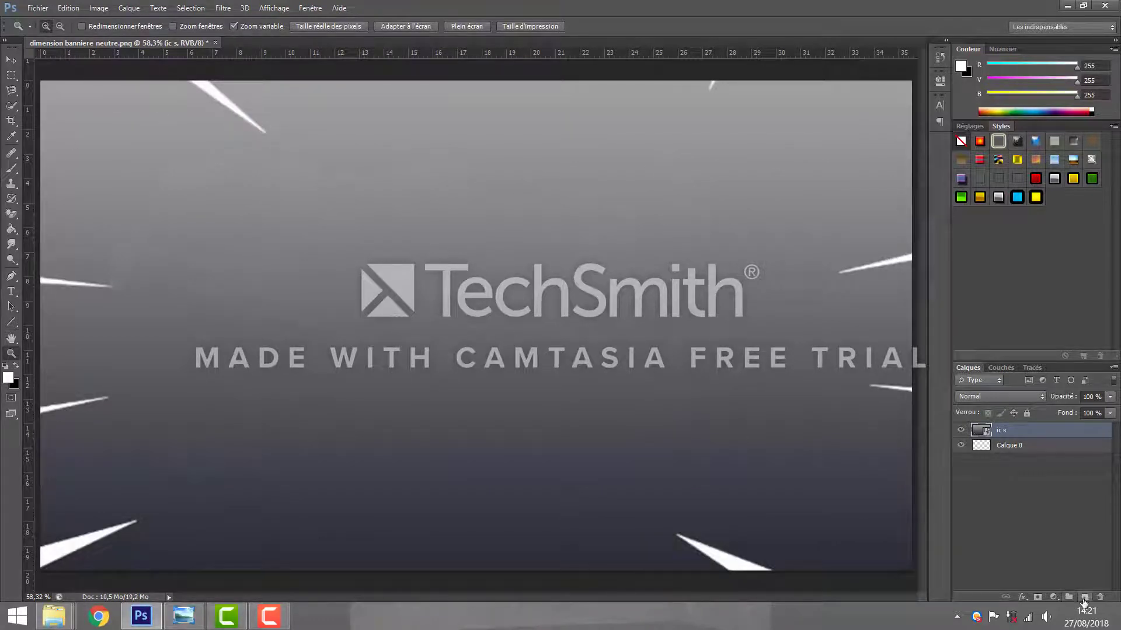
pyautogui.click(1084, 597)
pyautogui.click(42, 11)
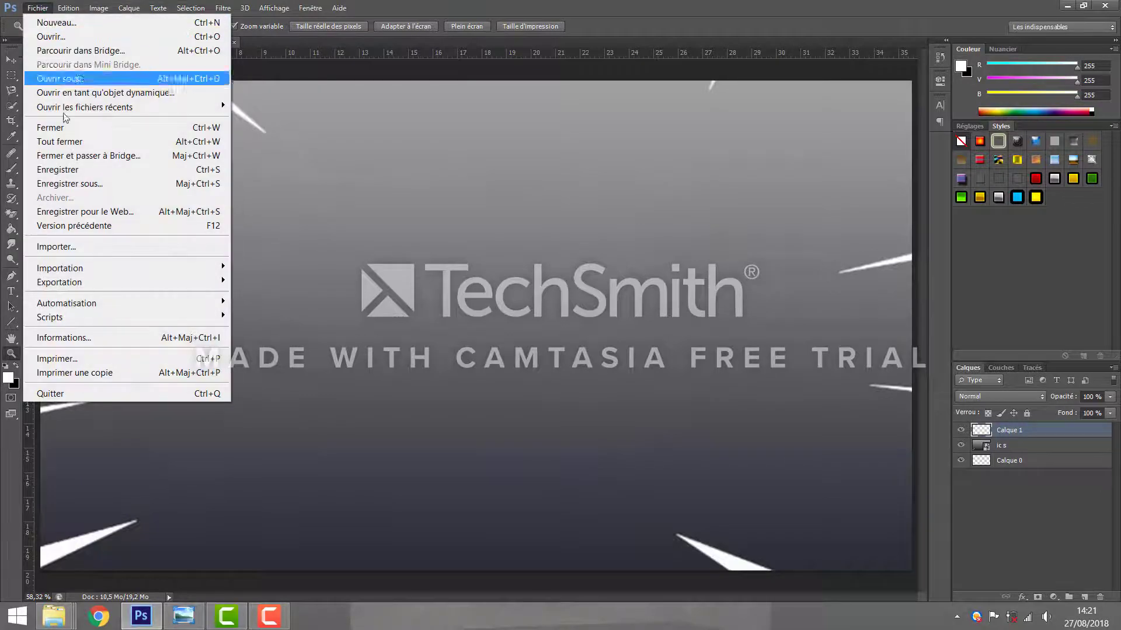
pyautogui.click(111, 248)
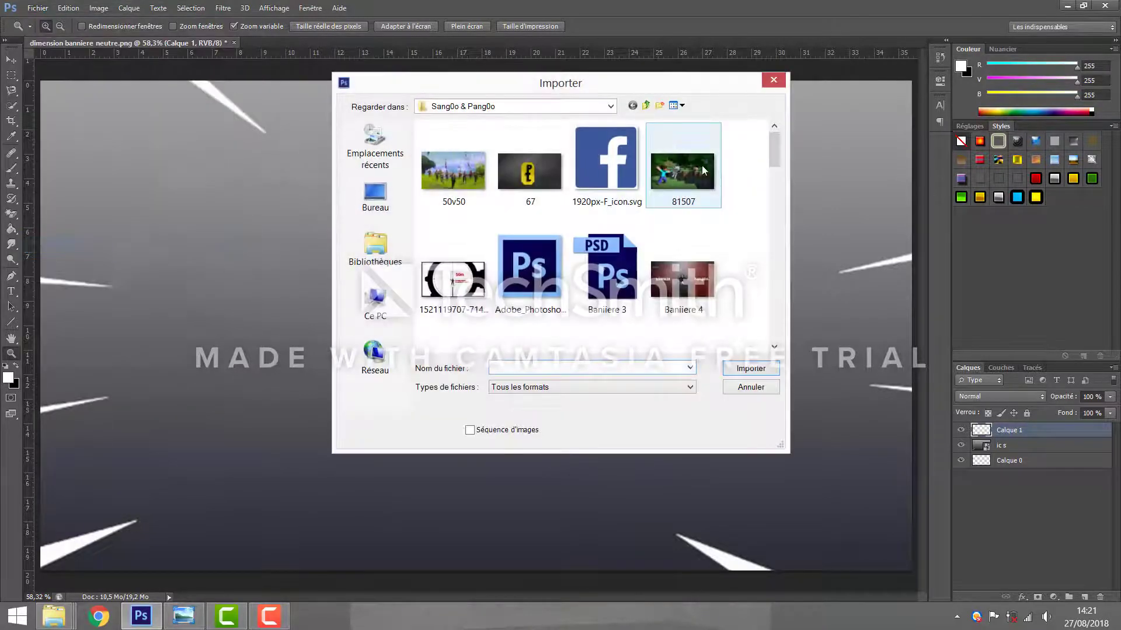
pyautogui.moveTo(773, 134); pyautogui.dragTo(772, 163)
pyautogui.click(773, 80)
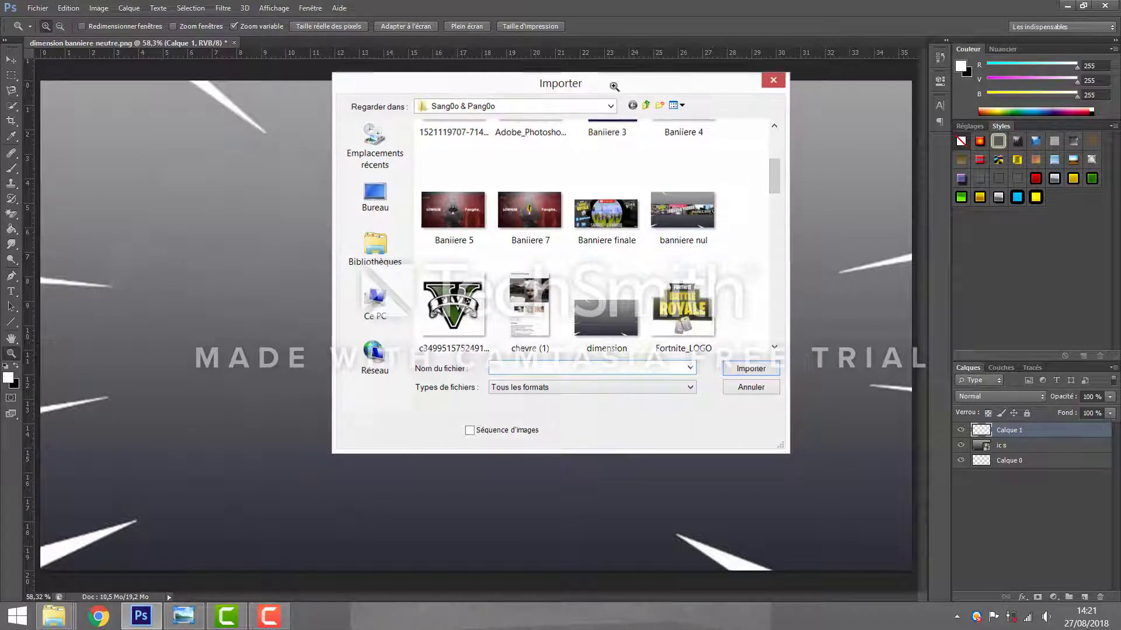
# Step: Open the "banniere nul" image as a separate reference document and return to the neutral banner document
pyautogui.click(37, 8)
pyautogui.click(57, 37)
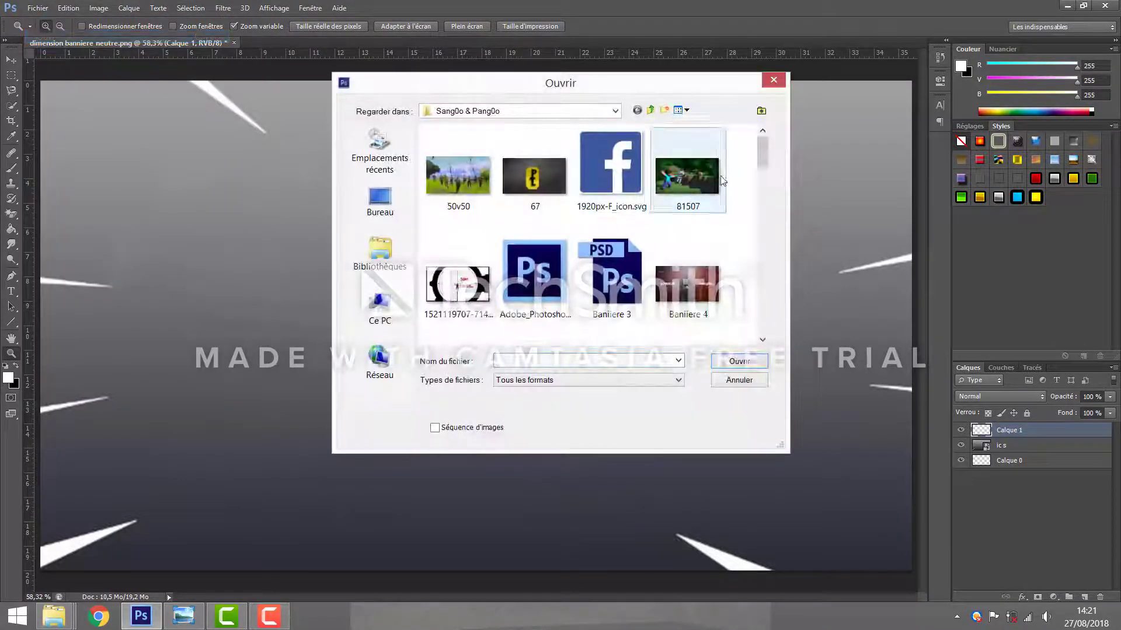
pyautogui.scroll(-3, 761, 157)
pyautogui.doubleClick(651, 234)
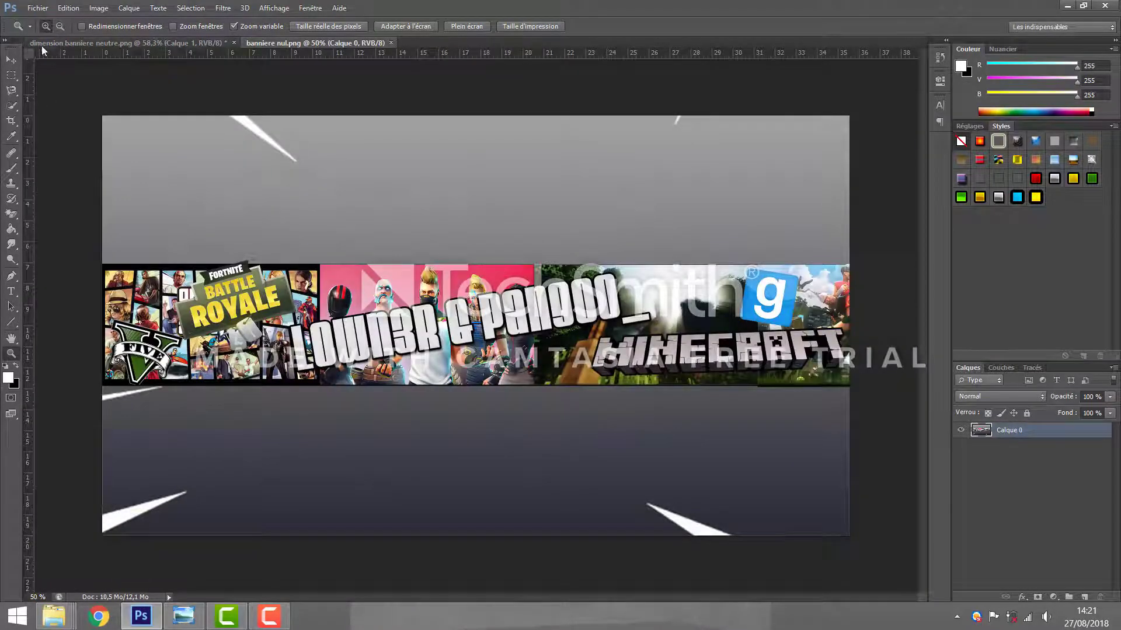
pyautogui.click(121, 45)
# Step: Import GTA5frontimage1 and scale it to about 27 %, positioning it at the canvas's left edge in the central strip
pyautogui.click(38, 8)
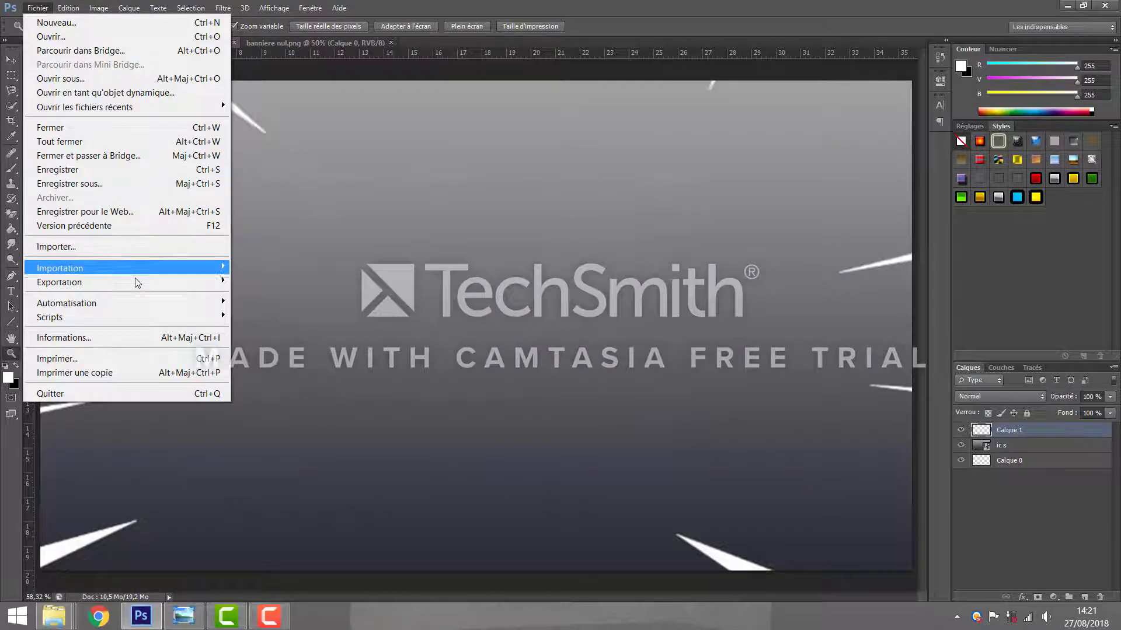
pyautogui.click(121, 254)
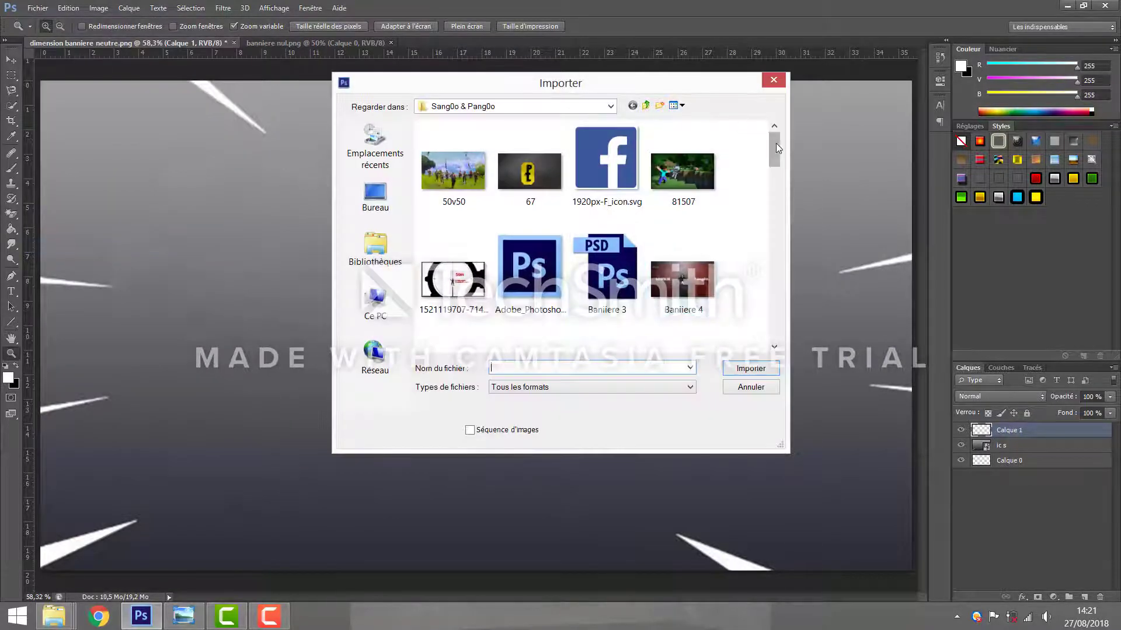
pyautogui.moveTo(776, 143); pyautogui.dragTo(776, 238)
pyautogui.click(457, 213)
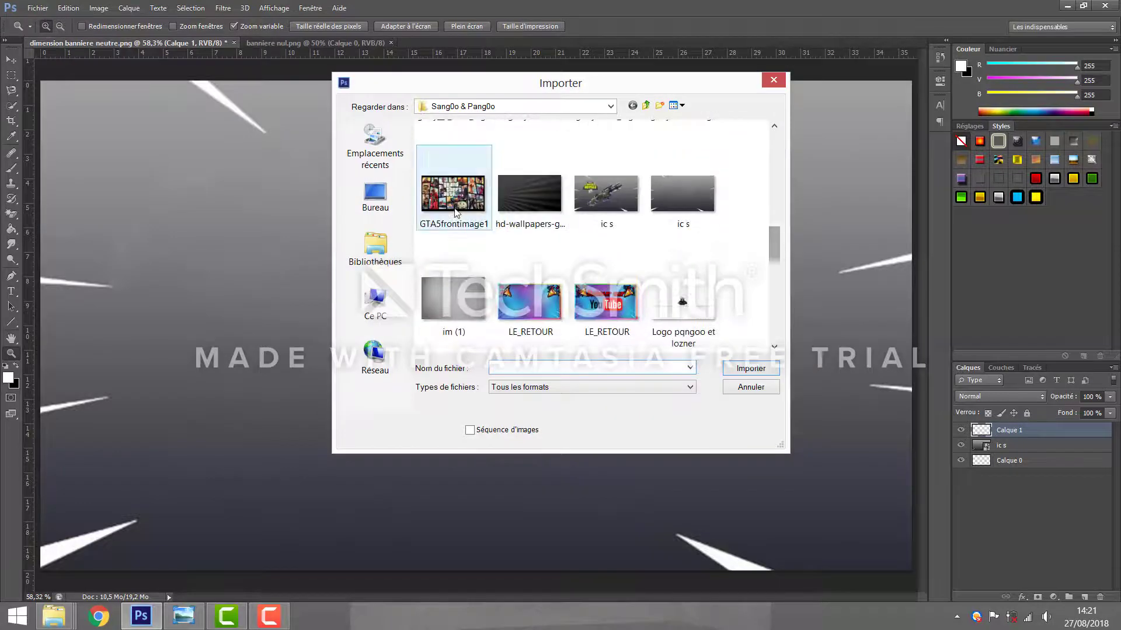
pyautogui.click(751, 369)
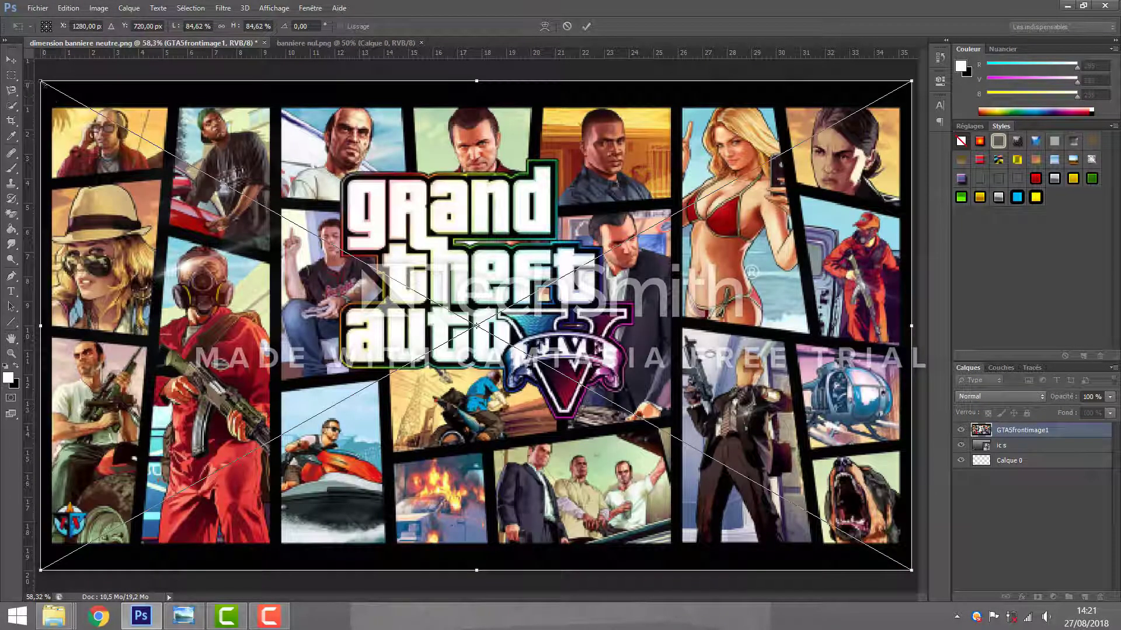
pyautogui.moveTo(40, 82); pyautogui.dragTo(634, 415)
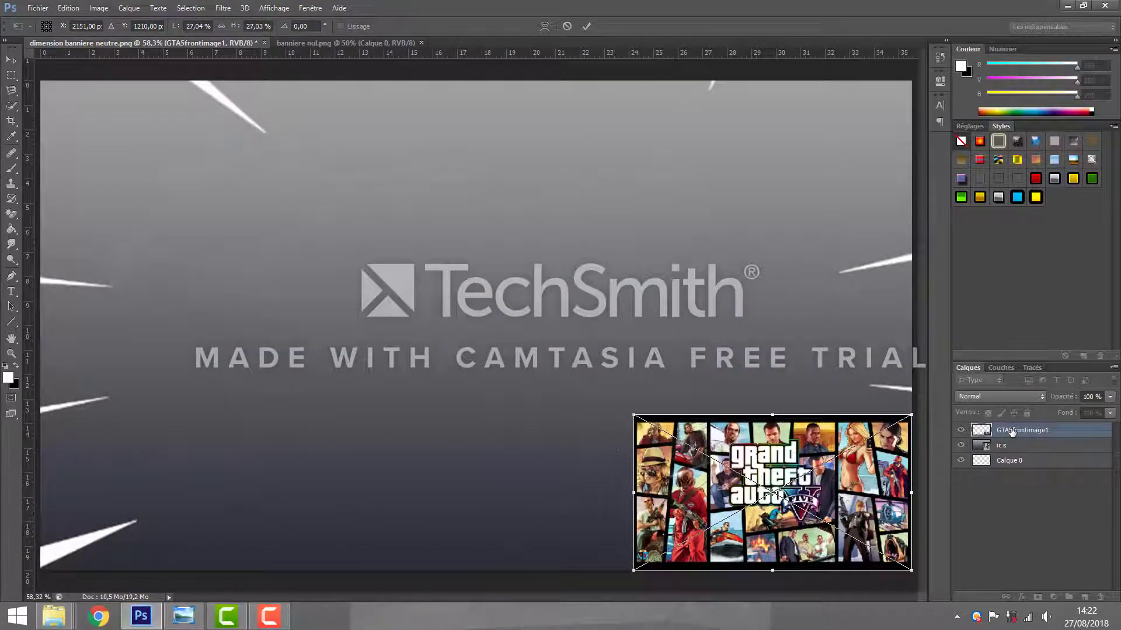
pyautogui.moveTo(759, 445); pyautogui.dragTo(176, 285)
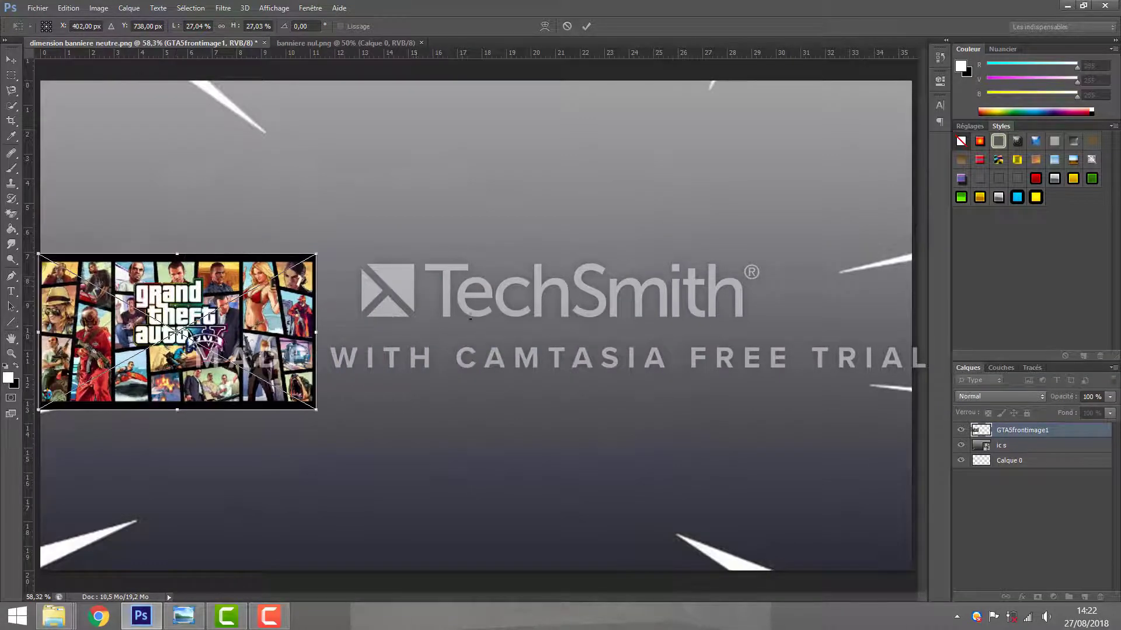
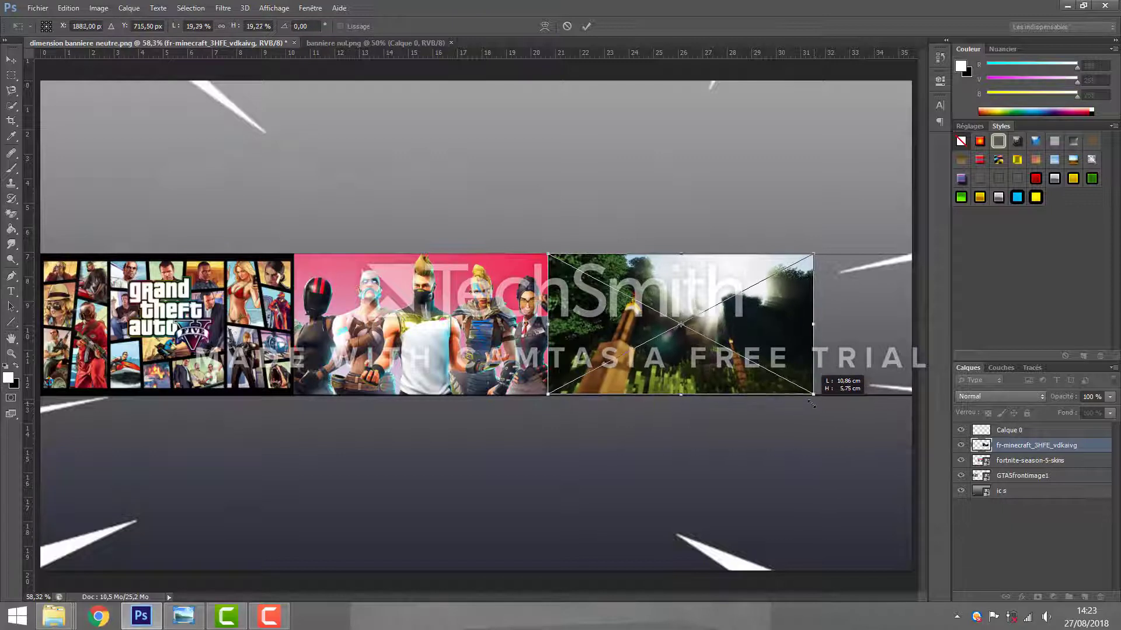
# Step: Commit the Minecraft image's placement beside the Fortnite image and add a new empty layer above it
pyautogui.press('Return')
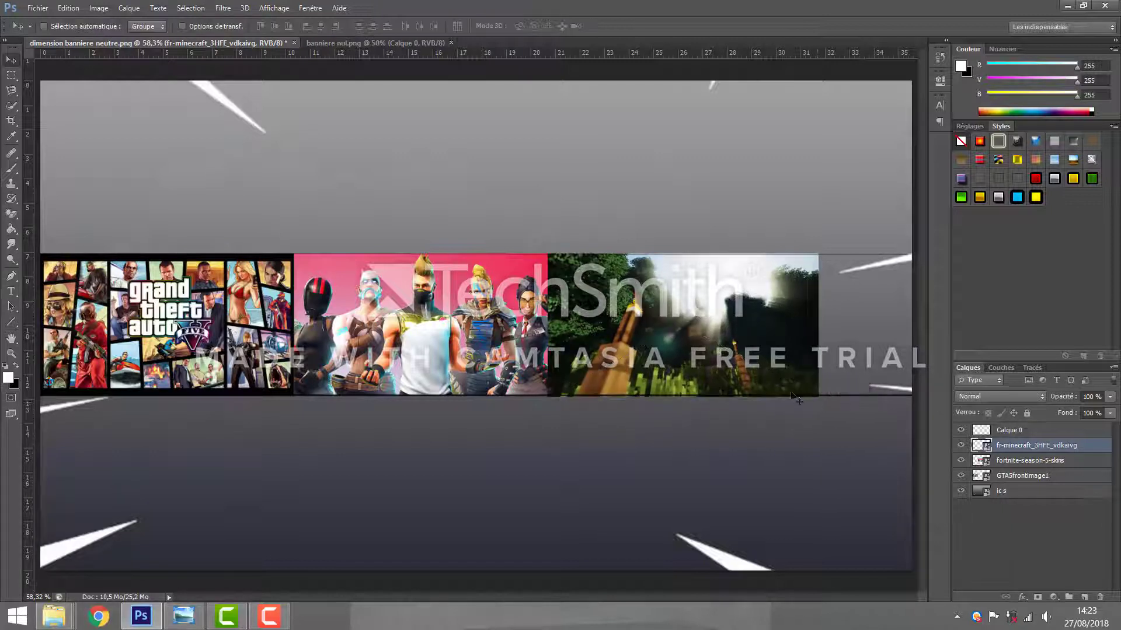
pyautogui.click(1083, 598)
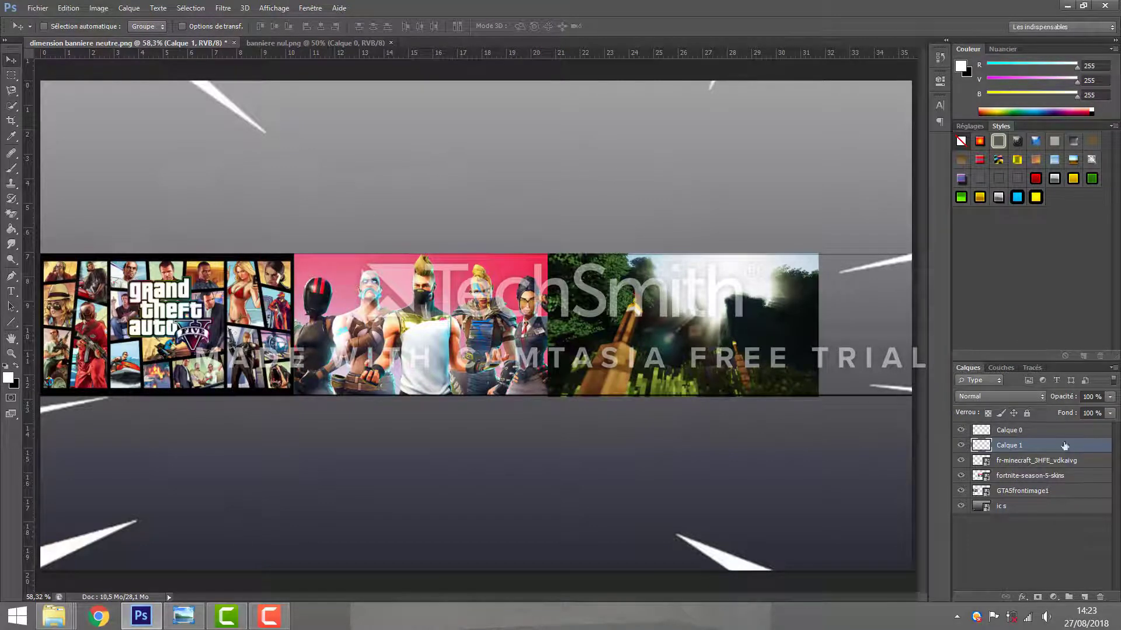
# Step: Shift the fr-minecraft_3HFE_vdkaivg layer slightly upward so its lower edge meets the central strip's lower line
pyautogui.click(1074, 463)
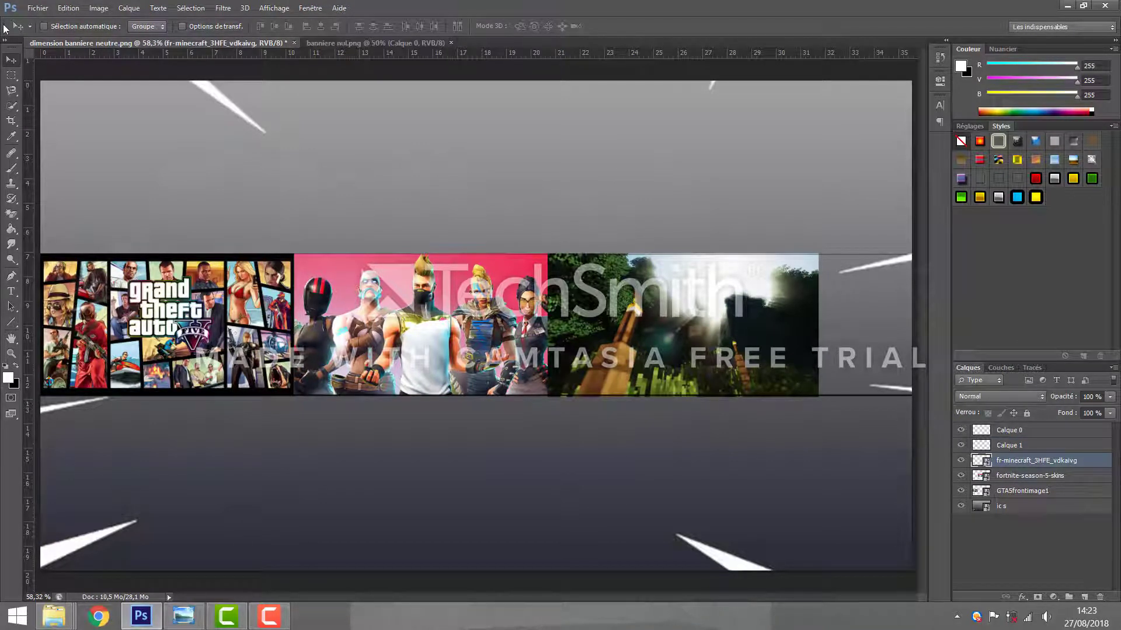
pyautogui.moveTo(649, 346)
pyautogui.mouseDown()
pyautogui.moveTo(594, 344)
pyautogui.moveTo(652, 344)
pyautogui.mouseUp()
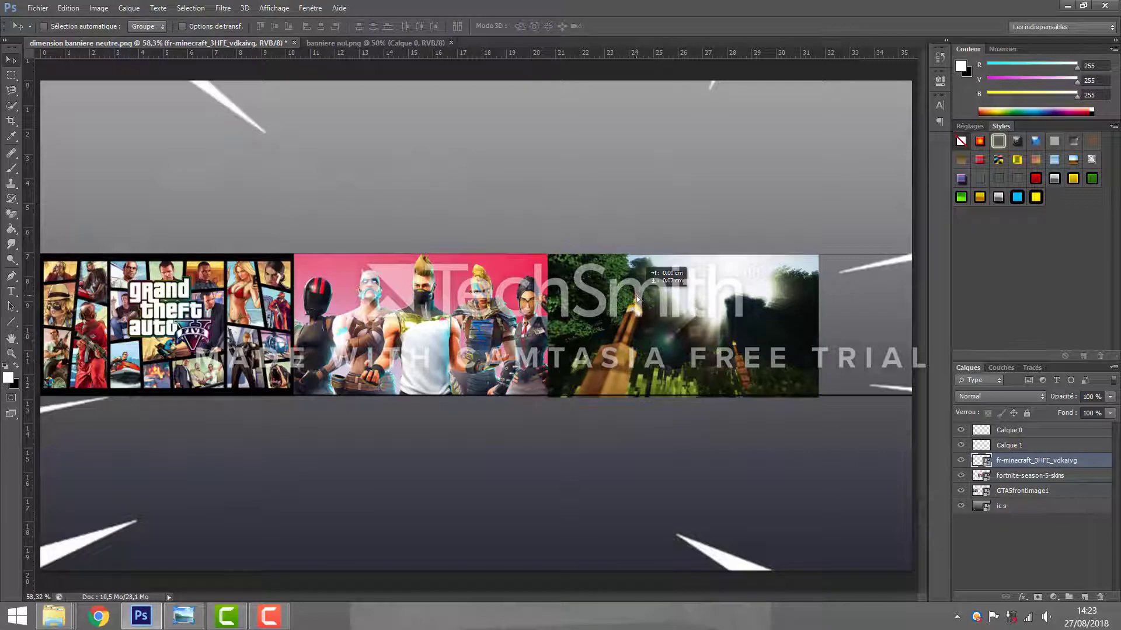
pyautogui.moveTo(636, 295); pyautogui.dragTo(636, 289)
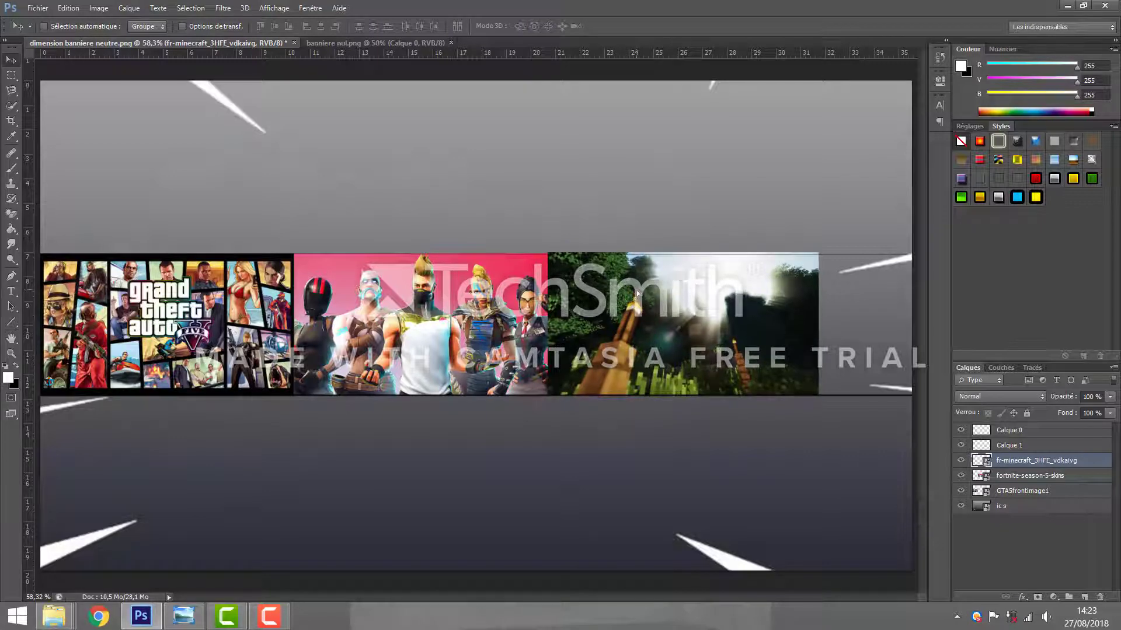
# Step: Import the garrys-mod image into the empty layer Calque 1
pyautogui.click(1050, 447)
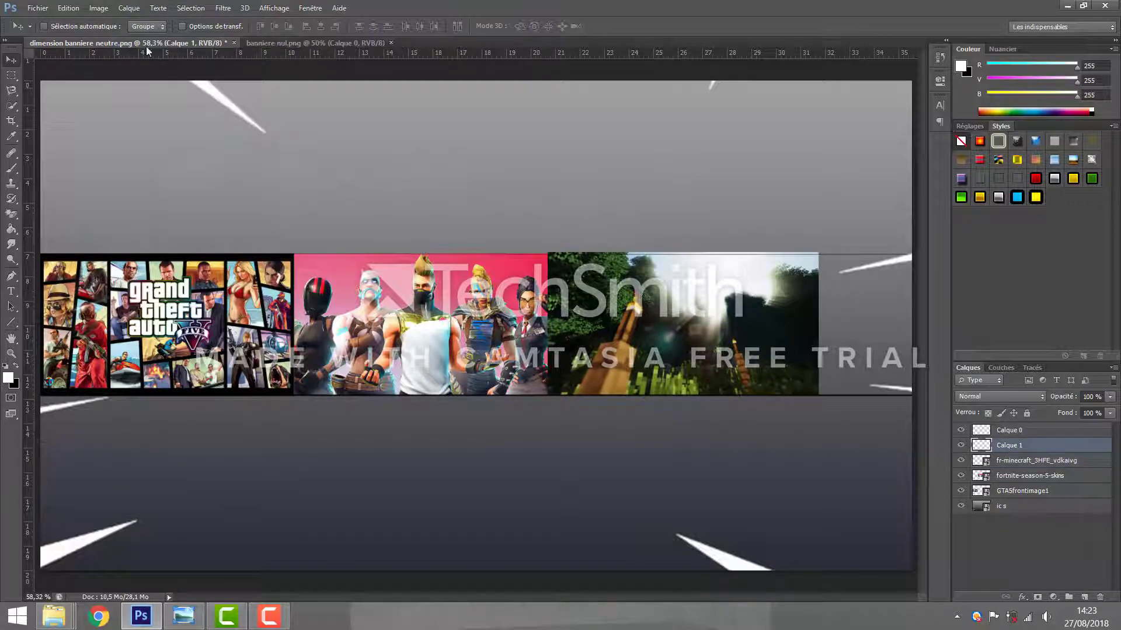
pyautogui.click(37, 7)
pyautogui.click(126, 246)
pyautogui.moveTo(780, 150); pyautogui.dragTo(776, 233)
pyautogui.click(536, 169)
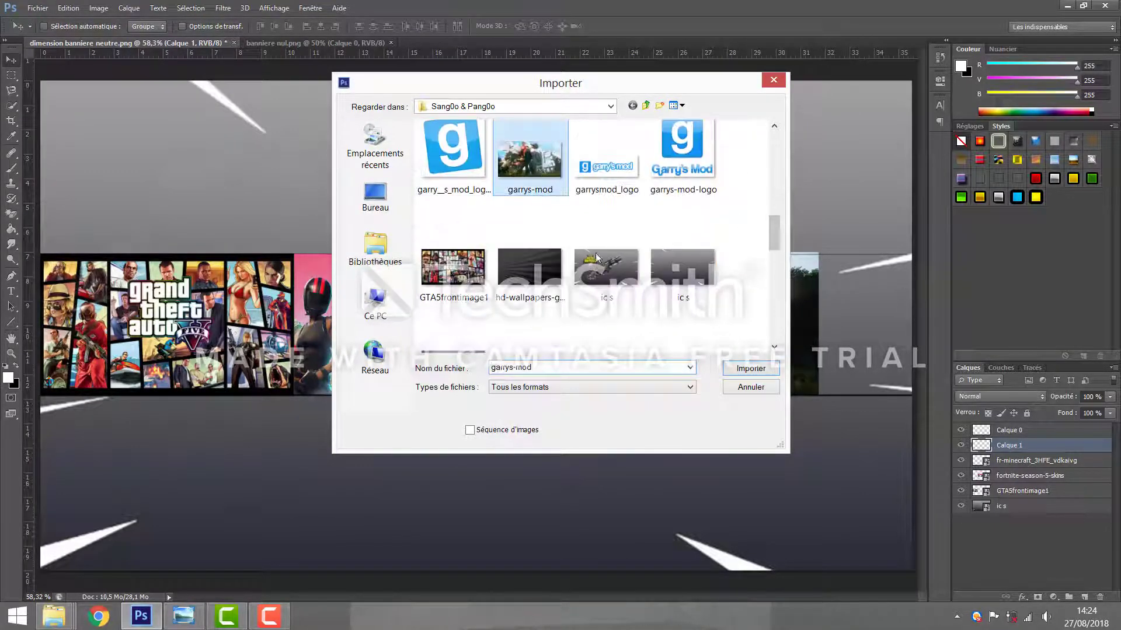
pyautogui.click(750, 369)
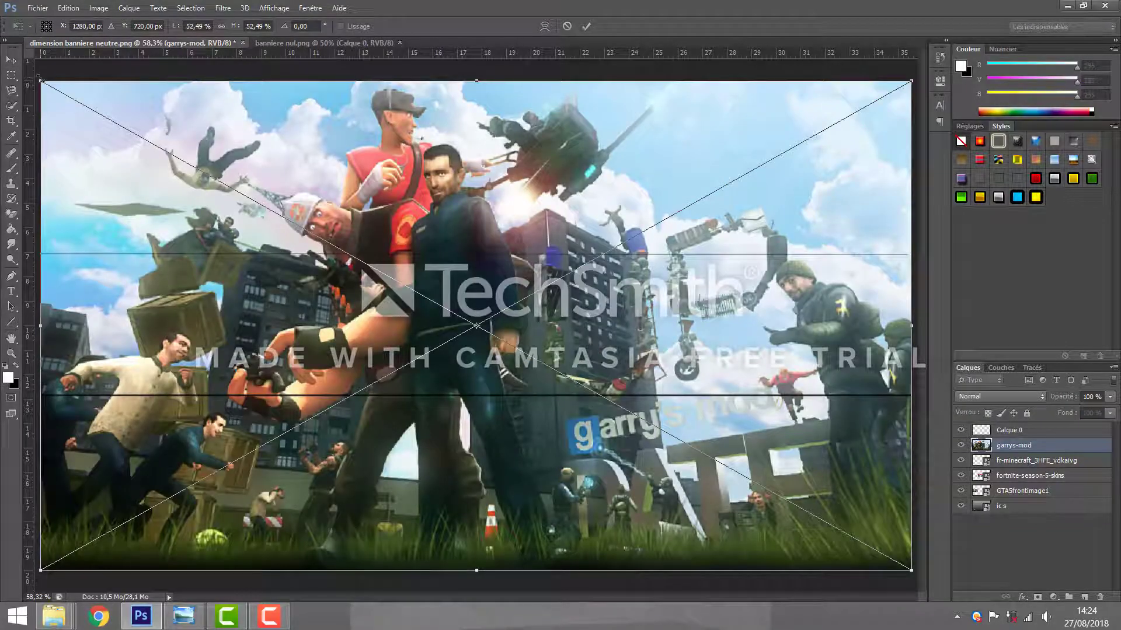
# Step: Scale the garrys-mod image down to the central strip's height and place it against the Minecraft image's outer edge, at the canvas edge
pyautogui.moveTo(40, 81); pyautogui.dragTo(674, 437)
pyautogui.moveTo(788, 447); pyautogui.dragTo(929, 292)
pyautogui.moveTo(824, 388); pyautogui.dragTo(803, 395)
pyautogui.press('Return')
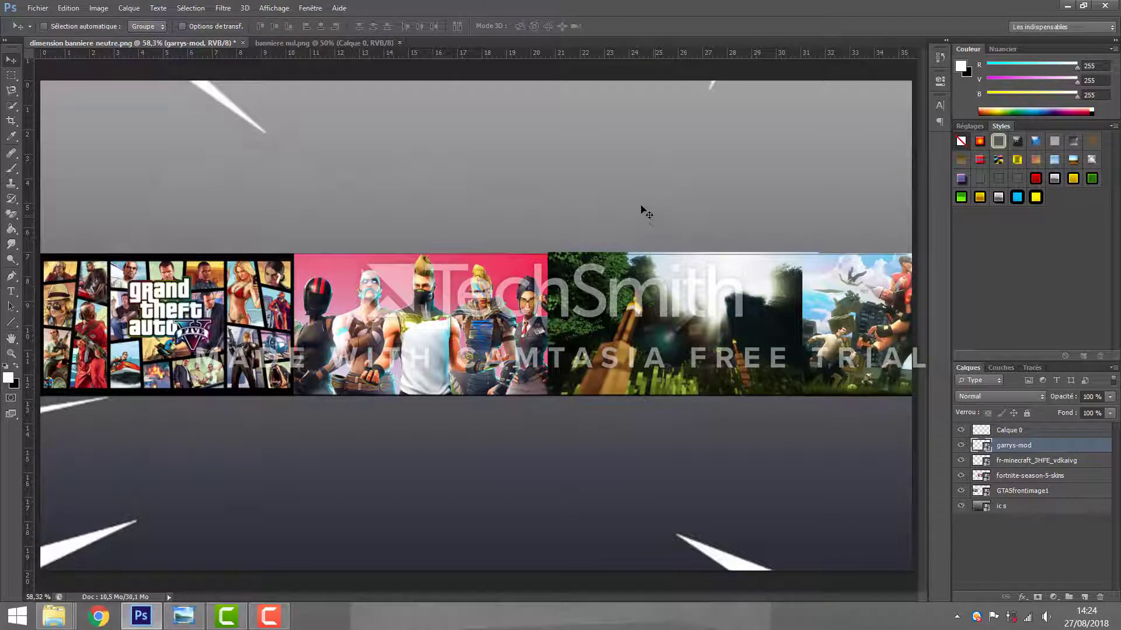
pyautogui.moveTo(865, 342); pyautogui.dragTo(878, 344)
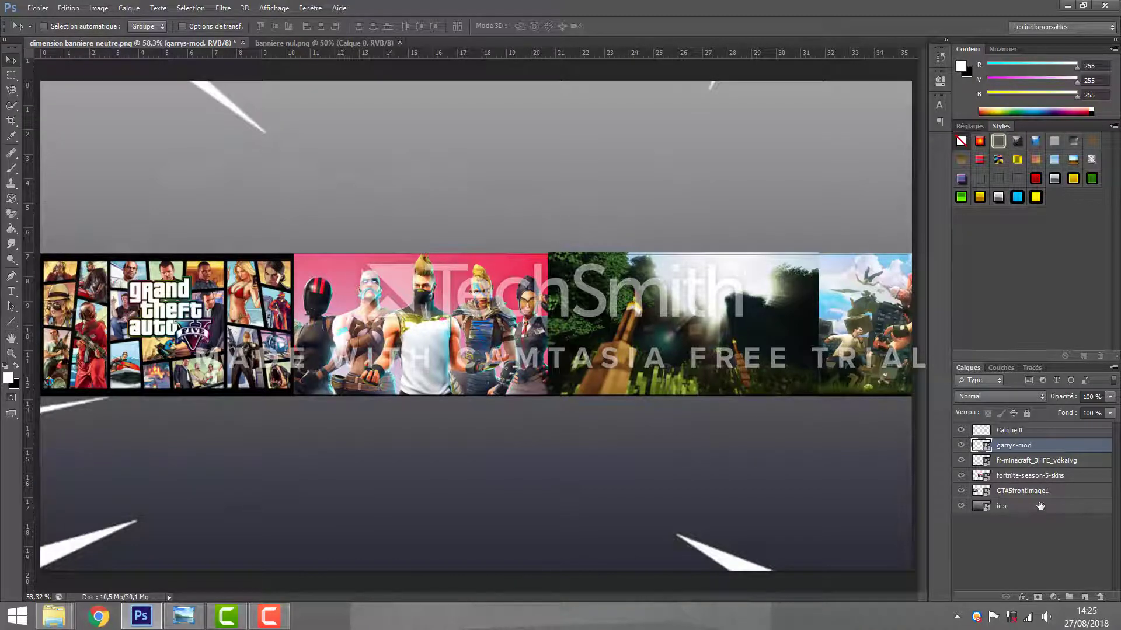
# Step: Hide the four game image layers, then on Calque 0 select the central strip between the two lines and invert the selection
pyautogui.click(1031, 431)
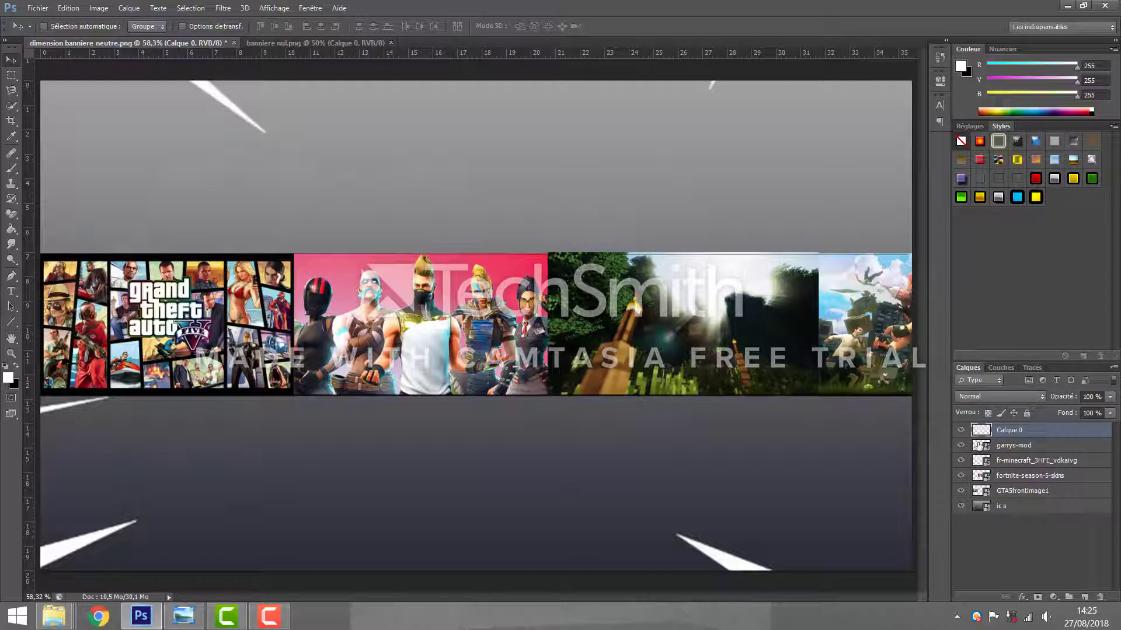
pyautogui.moveTo(966, 451); pyautogui.dragTo(963, 501)
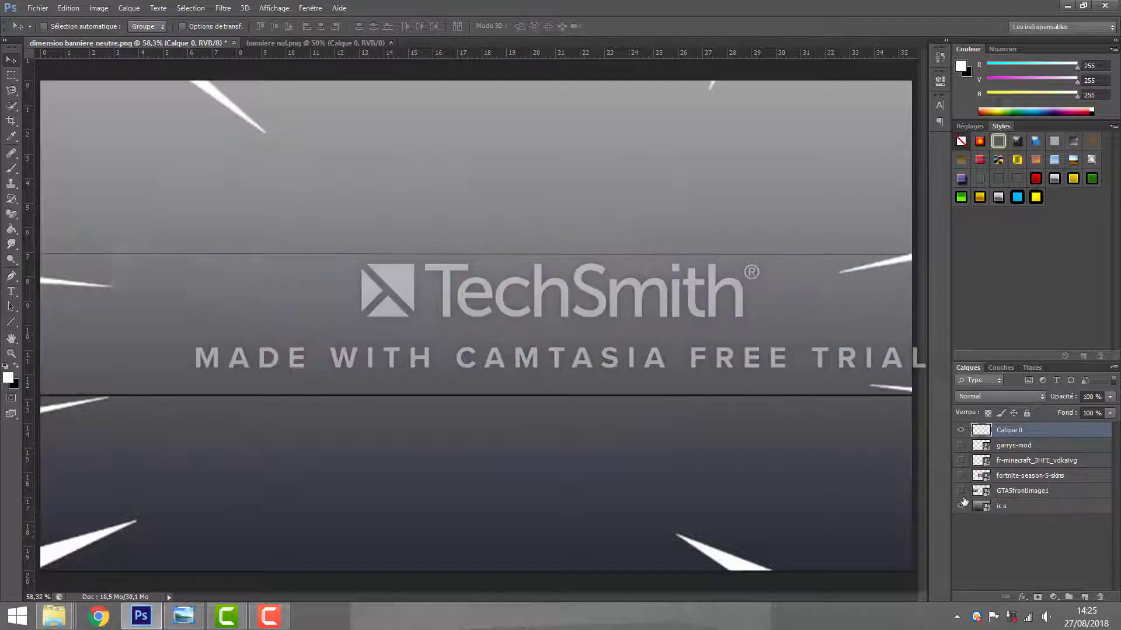
pyautogui.click(11, 74)
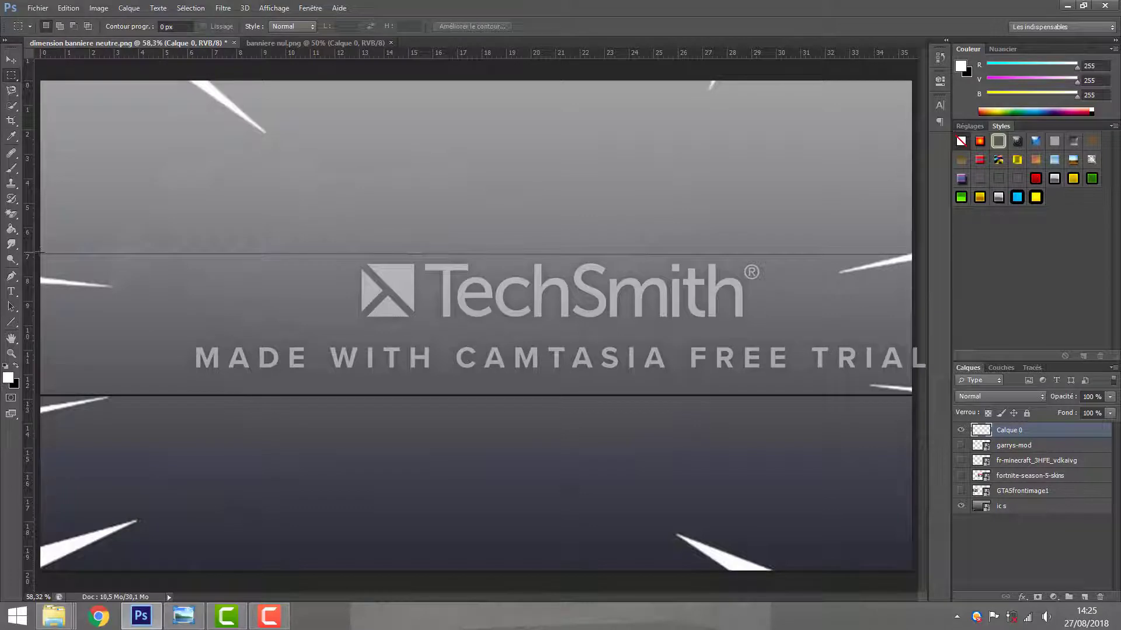
pyautogui.moveTo(41, 253); pyautogui.dragTo(920, 394)
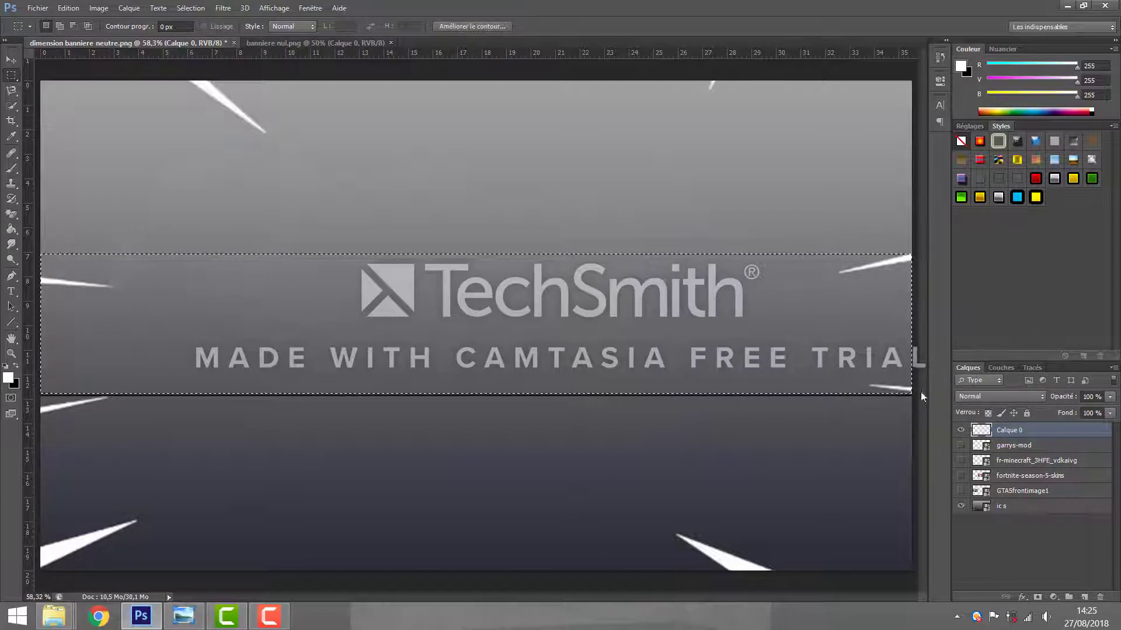
pyautogui.rightClick(413, 321)
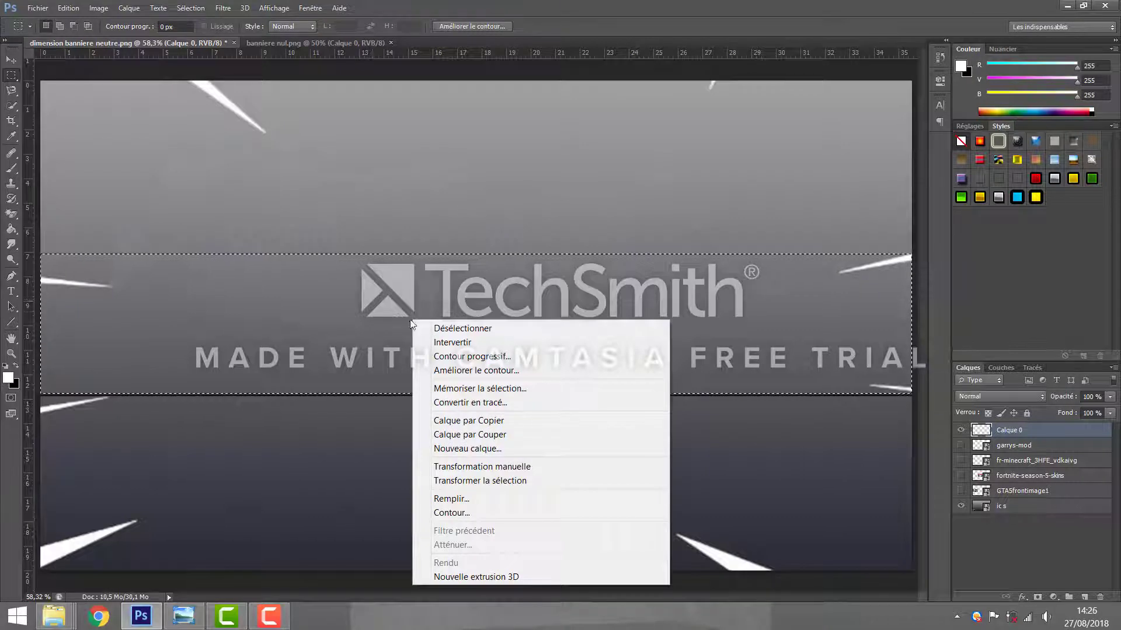
pyautogui.click(448, 344)
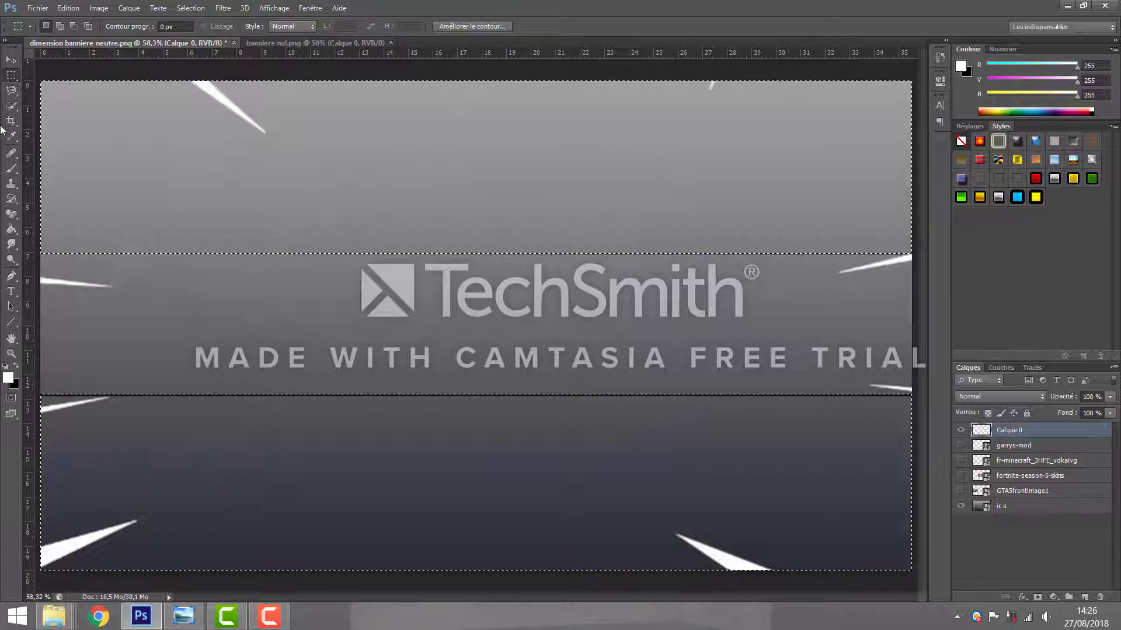
# Step: Choose the Eraser tool and show the four game image layers again
pyautogui.rightClick(3, 213)
pyautogui.click(61, 212)
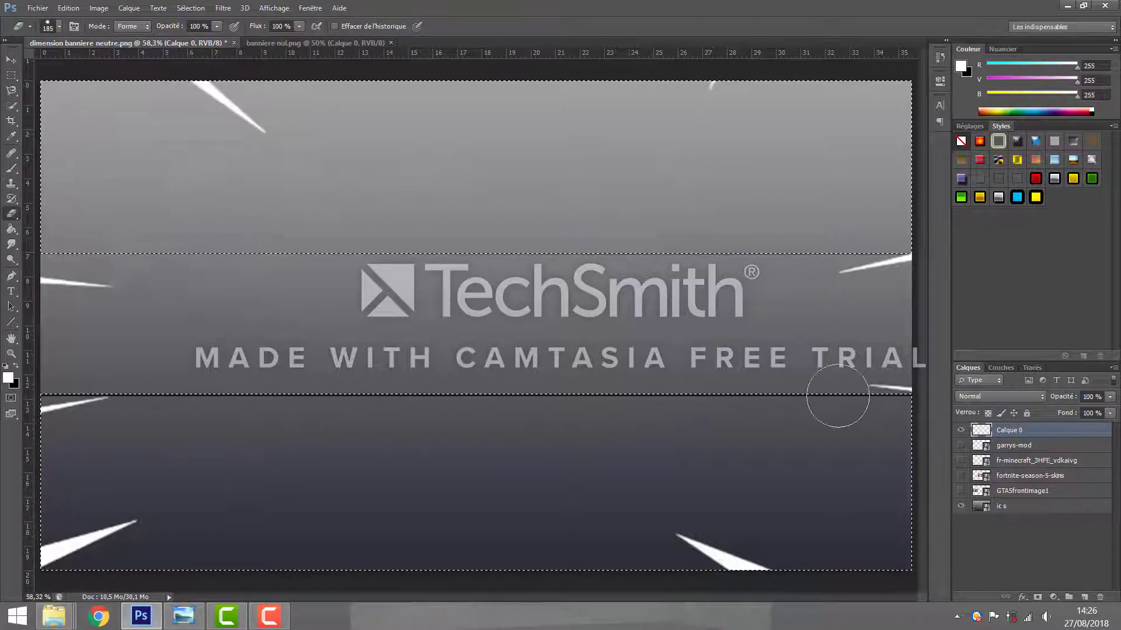
pyautogui.click(960, 445)
pyautogui.click(960, 461)
pyautogui.click(960, 476)
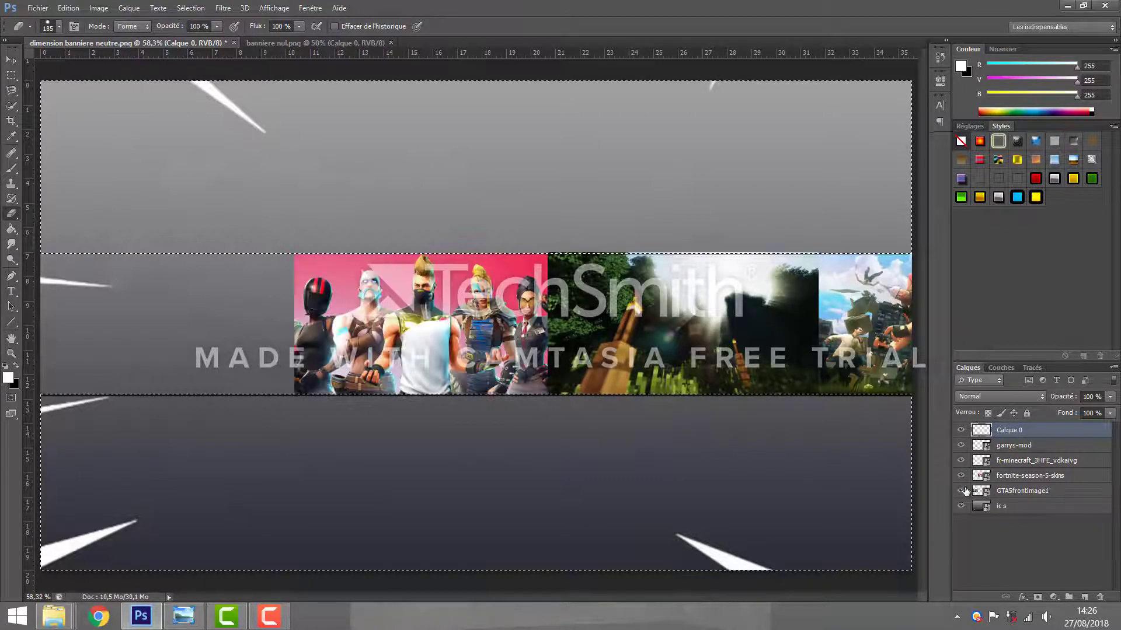
pyautogui.click(960, 491)
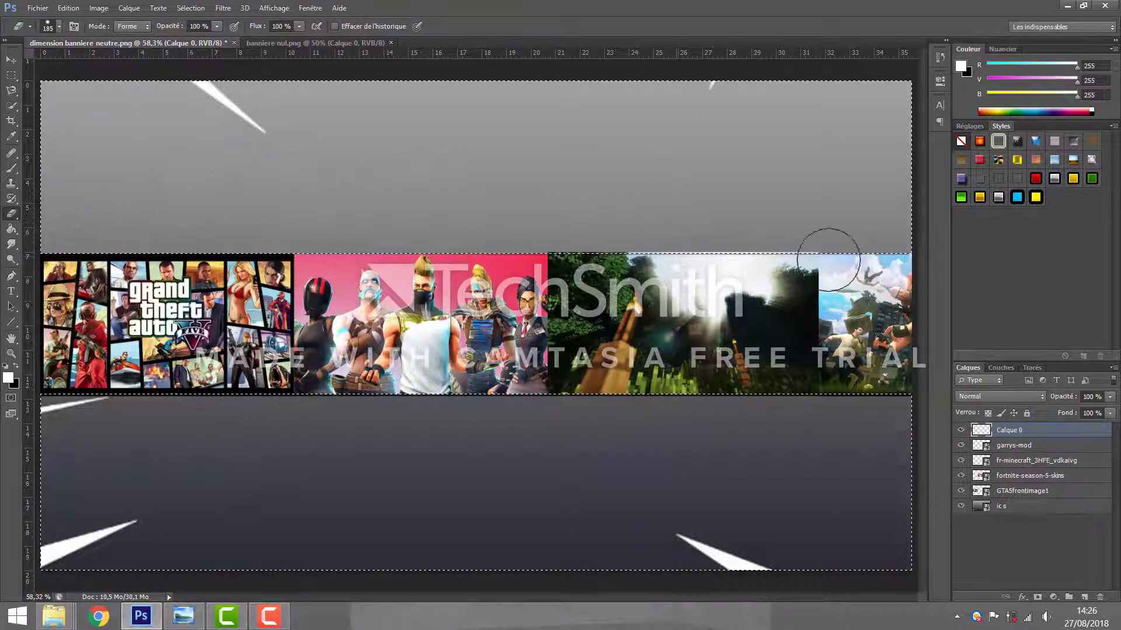
# Step: Rasterize the fr-minecraft_3HFE_vdkaivg layer and erase its overflow outside the central strip
pyautogui.click(1022, 461)
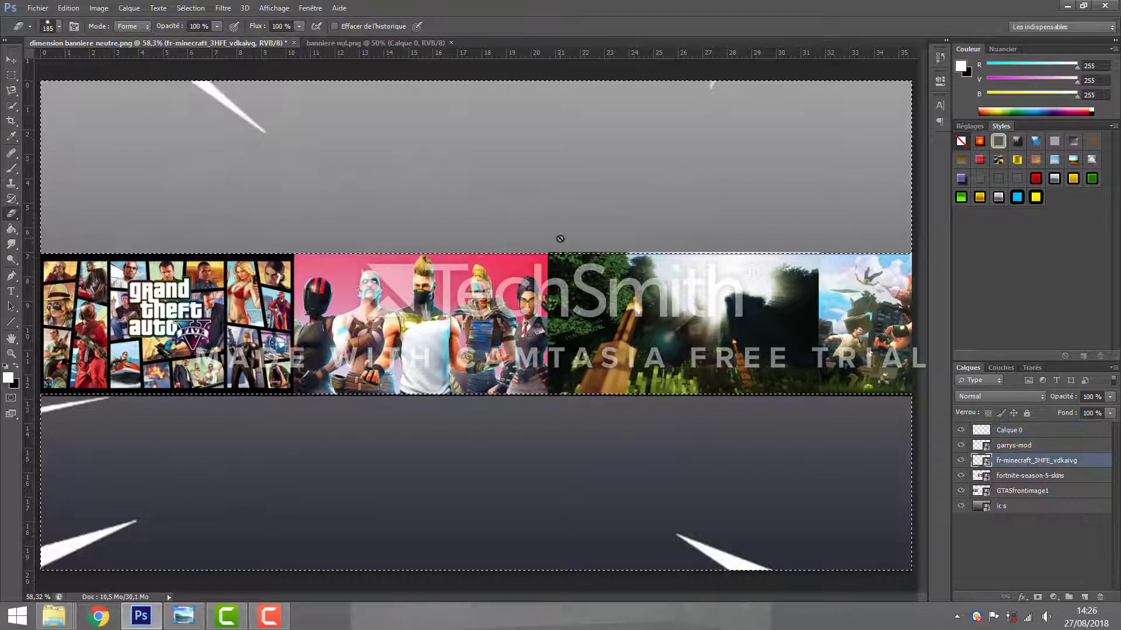
pyautogui.click(541, 187)
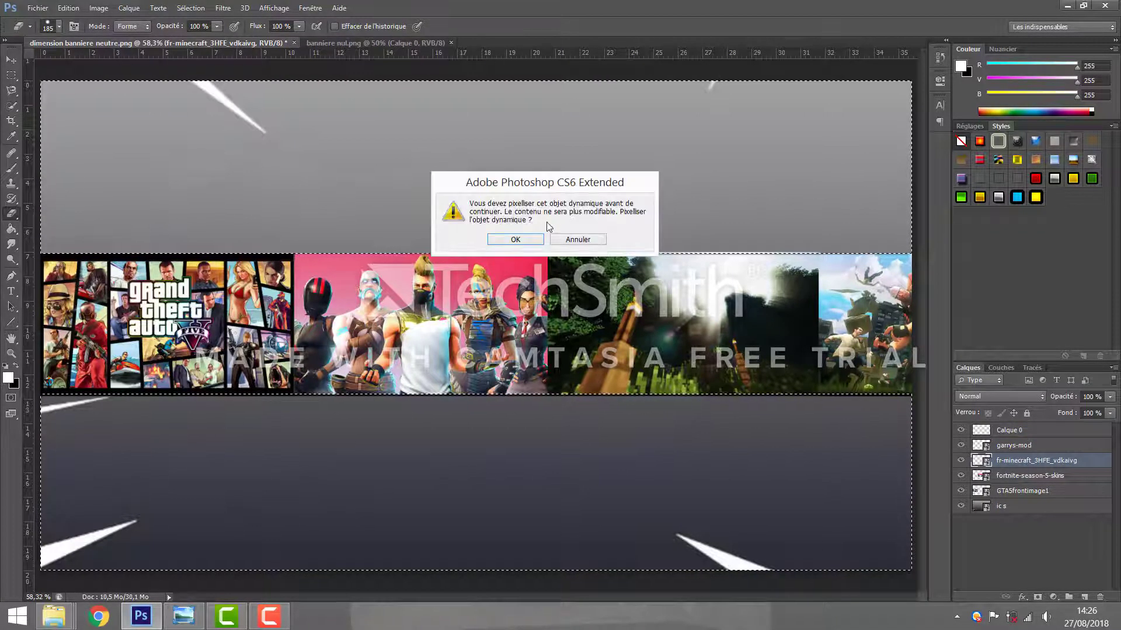
pyautogui.click(529, 240)
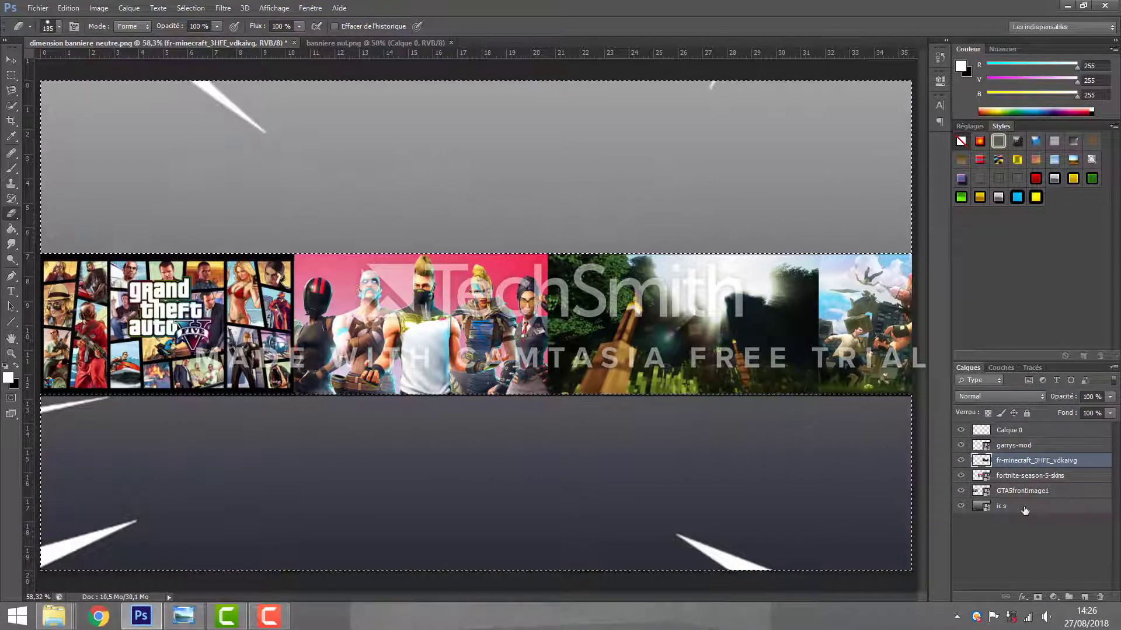
# Step: Rasterize the fortnite-season-5-skins and GTA5frontimage1 layers for erasing outside the central strip
pyautogui.doubleClick(1043, 476)
pyautogui.press('Return')
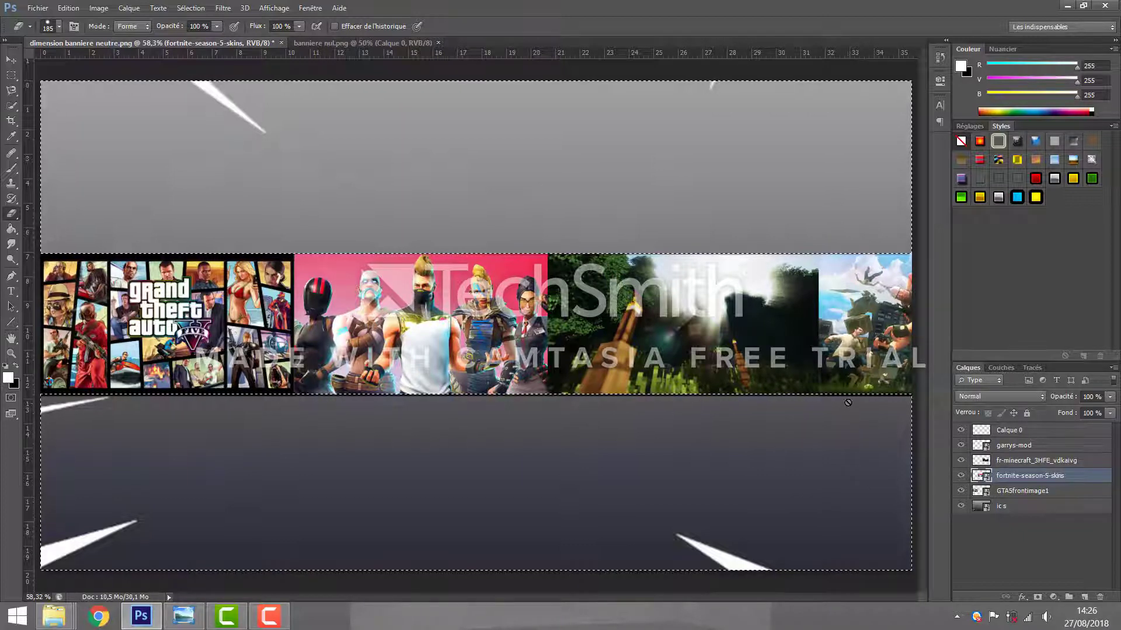
pyautogui.click(519, 240)
pyautogui.click(1056, 492)
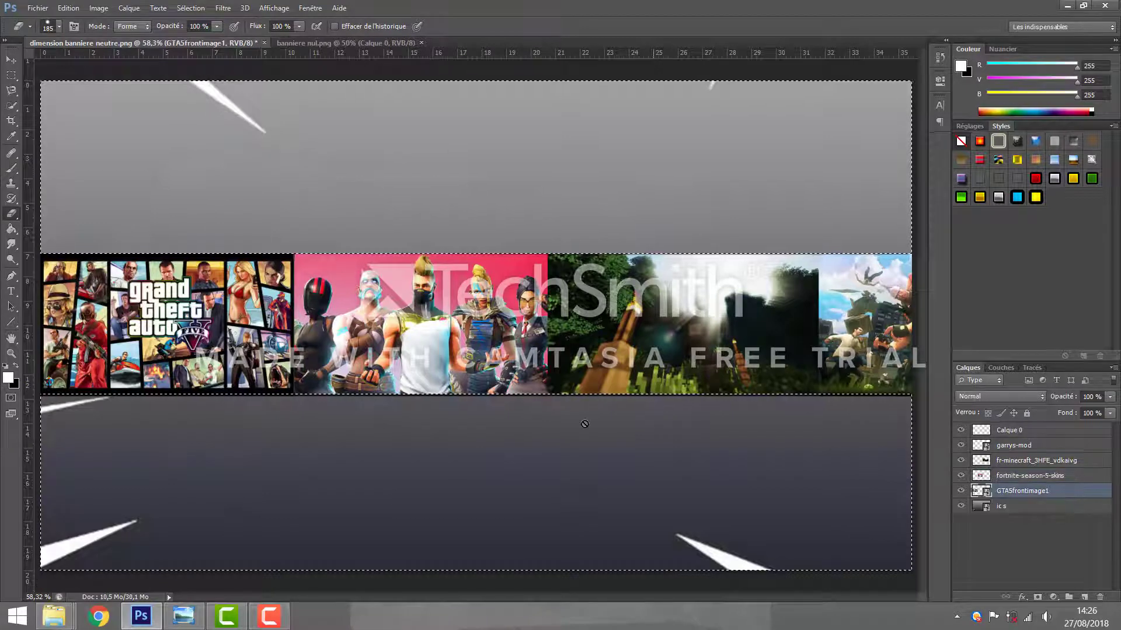
pyautogui.click(538, 243)
# Step: Rasterize the garrys-mod layer, erase around the central strip, and clear the selection
pyautogui.click(1039, 450)
pyautogui.click(679, 411)
pyautogui.click(495, 241)
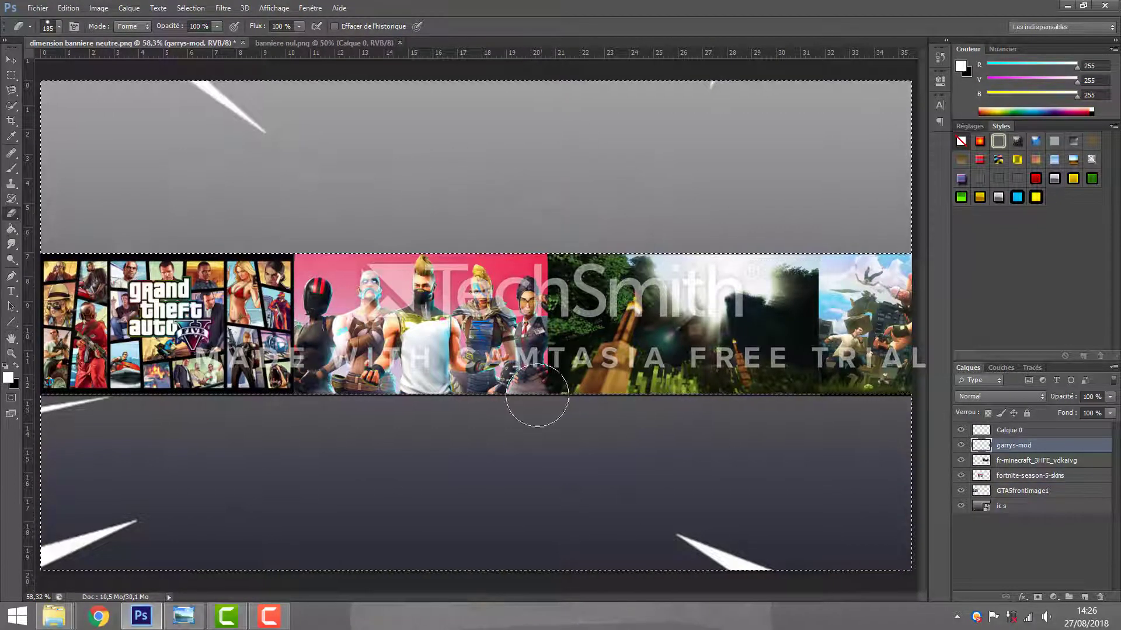
pyautogui.hotkey('ctrl', 'd')
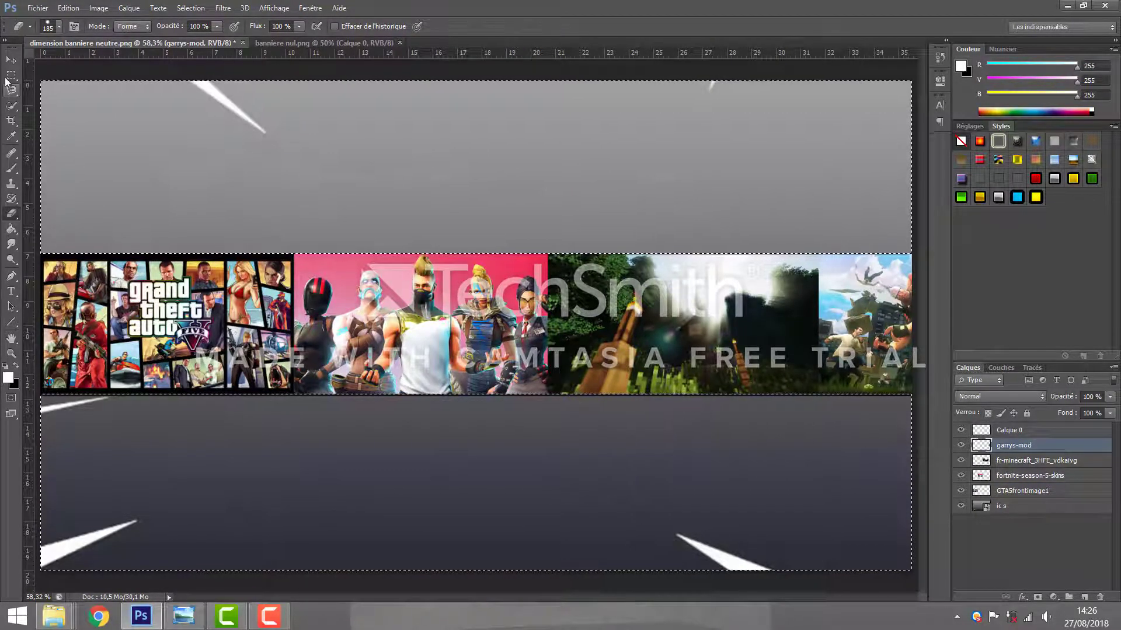
pyautogui.click(11, 75)
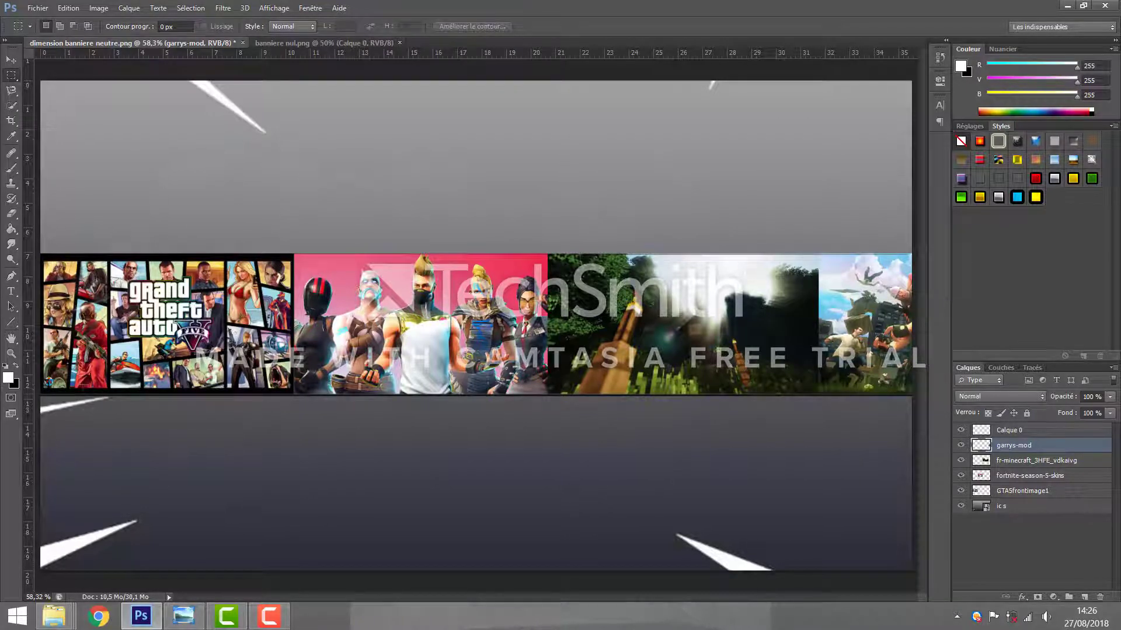
# Step: Hide the Calque 0 guide-line layer and add a new empty layer above garrys-mod
pyautogui.click(961, 432)
pyautogui.click(962, 433)
pyautogui.click(962, 433)
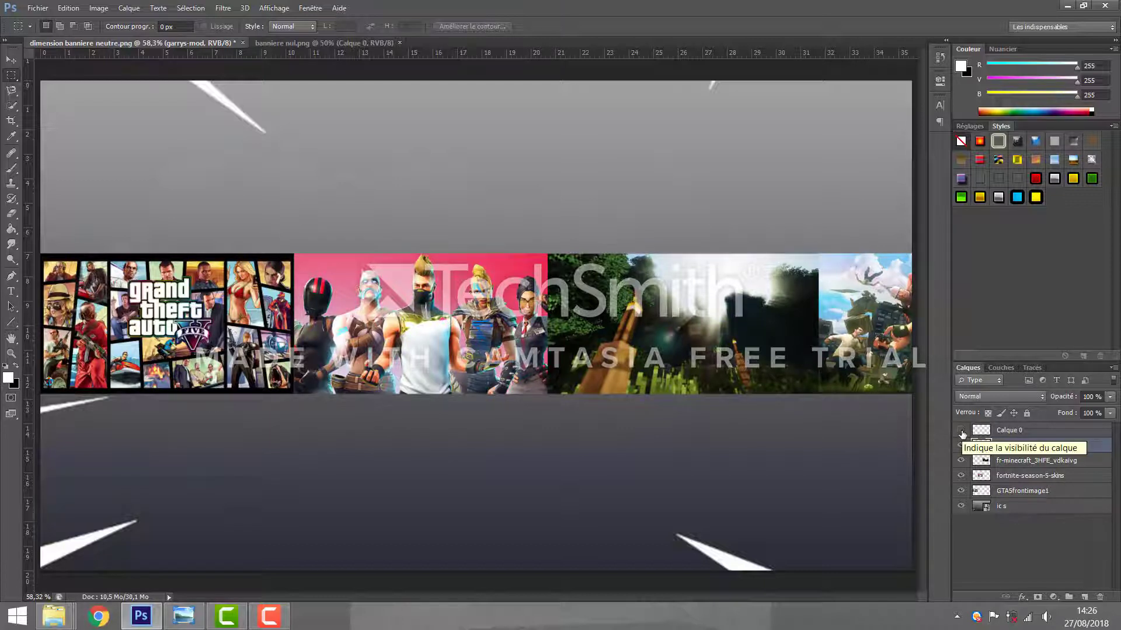
pyautogui.click(962, 433)
pyautogui.click(962, 433)
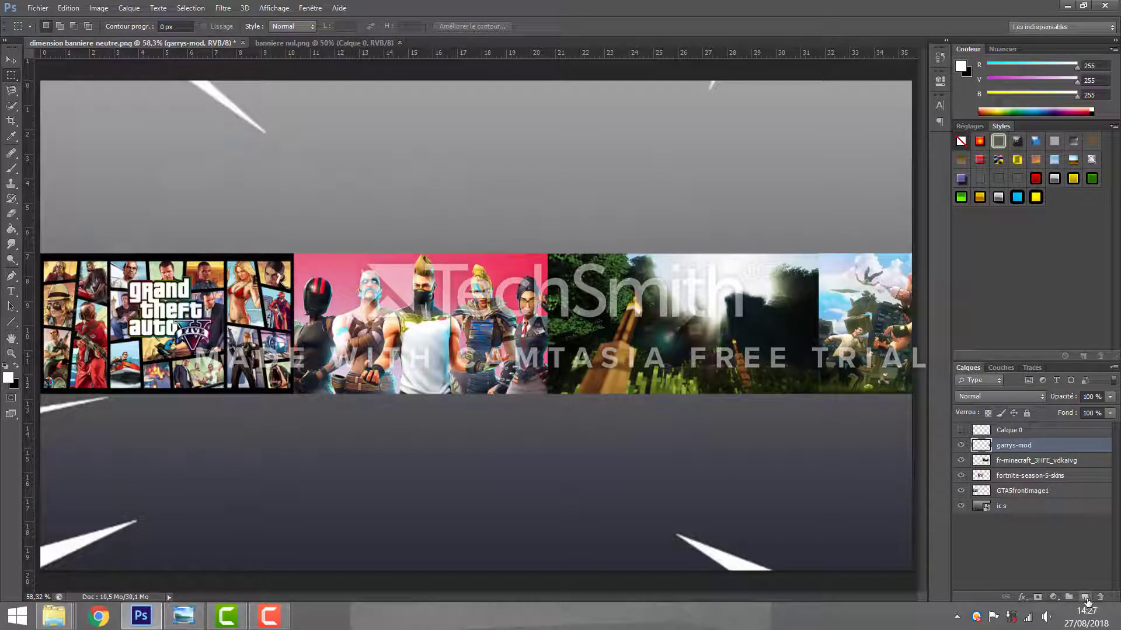
pyautogui.click(1085, 598)
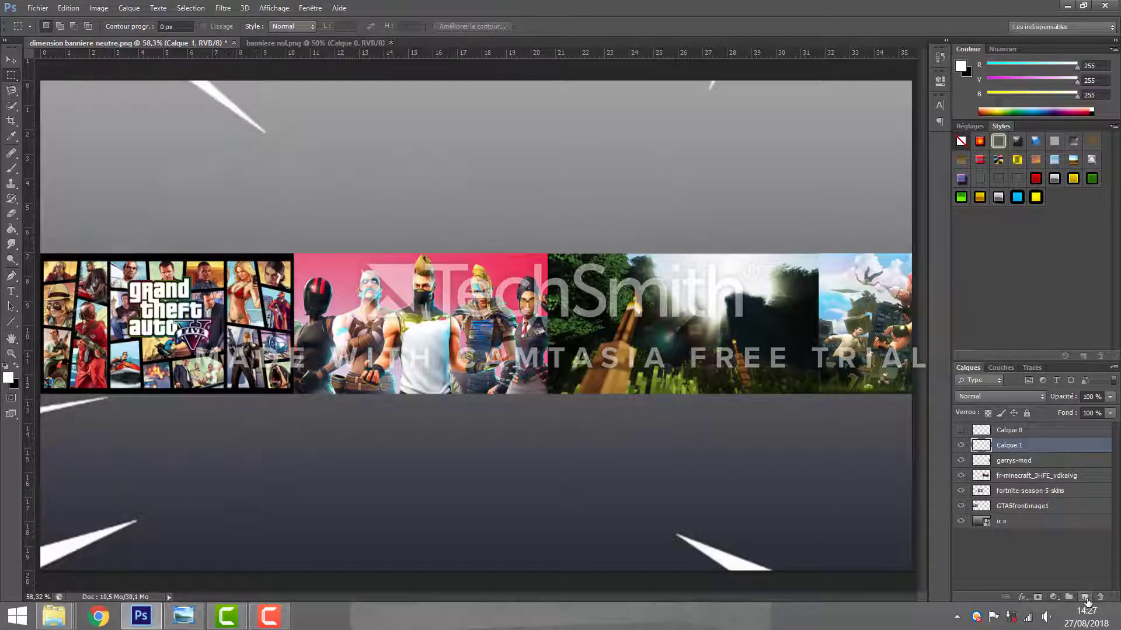
# Step: Check the banniere nul image in Windows Photo Viewer, return to Photoshop, and import the GTA V logo c3499515752491.56296793df2c1
pyautogui.click(38, 8)
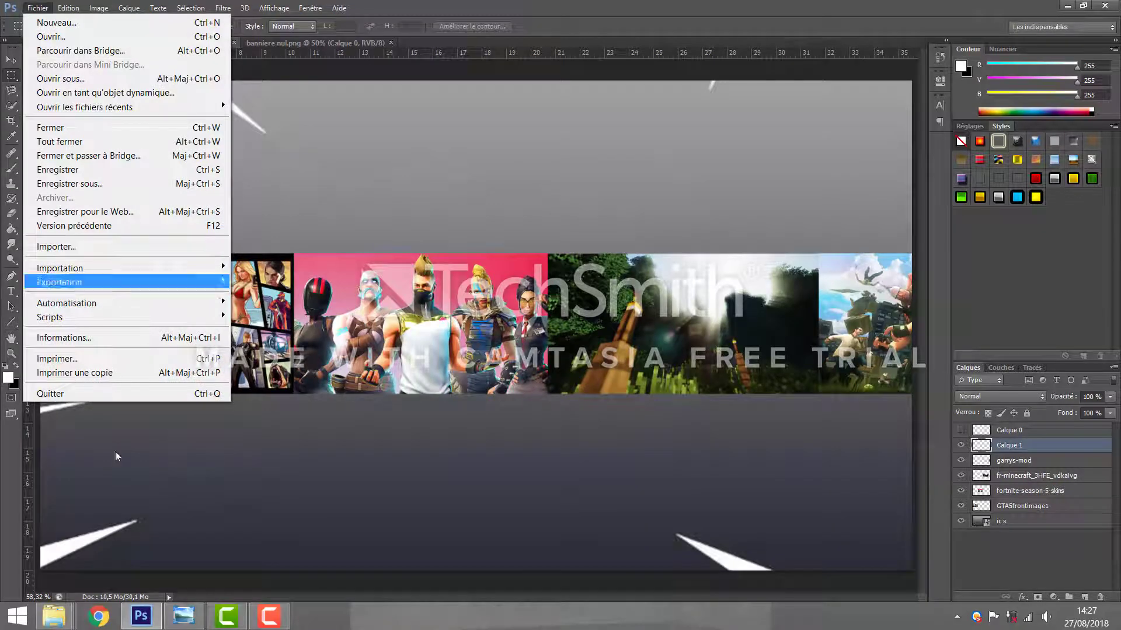
pyautogui.click(185, 617)
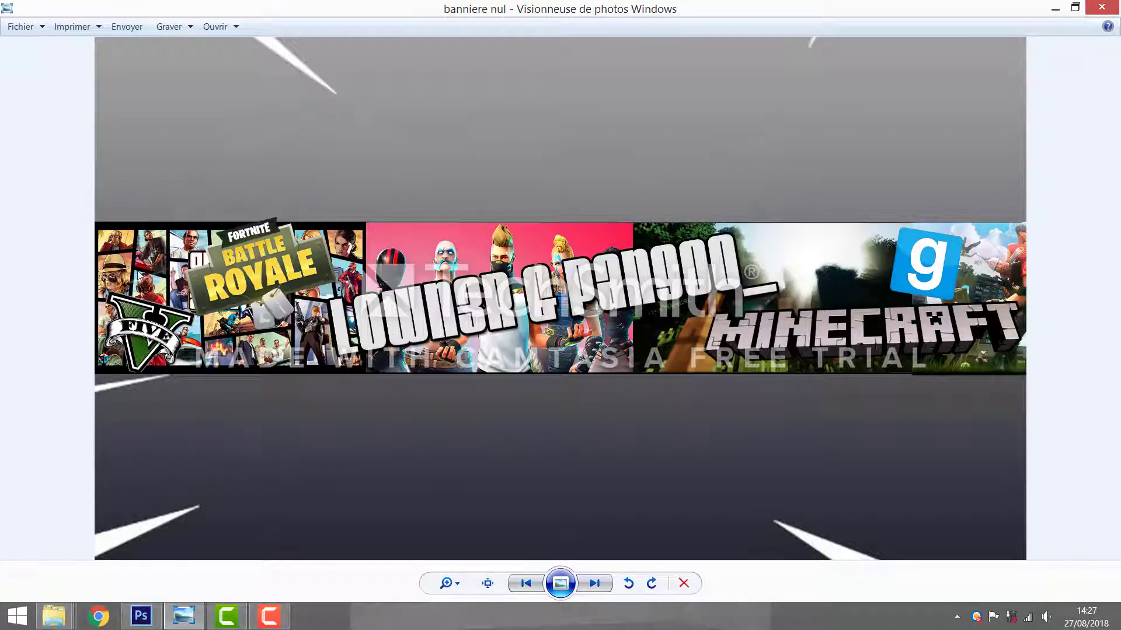
pyautogui.click(141, 616)
pyautogui.click(35, 8)
pyautogui.click(113, 245)
pyautogui.moveTo(771, 146); pyautogui.dragTo(773, 191)
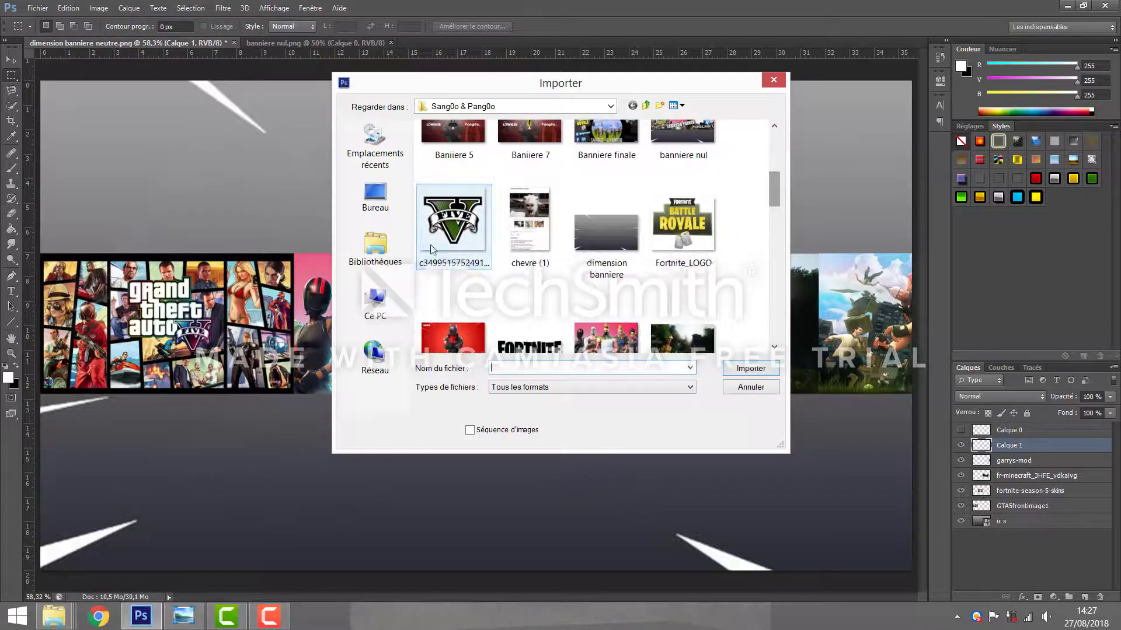
pyautogui.click(423, 244)
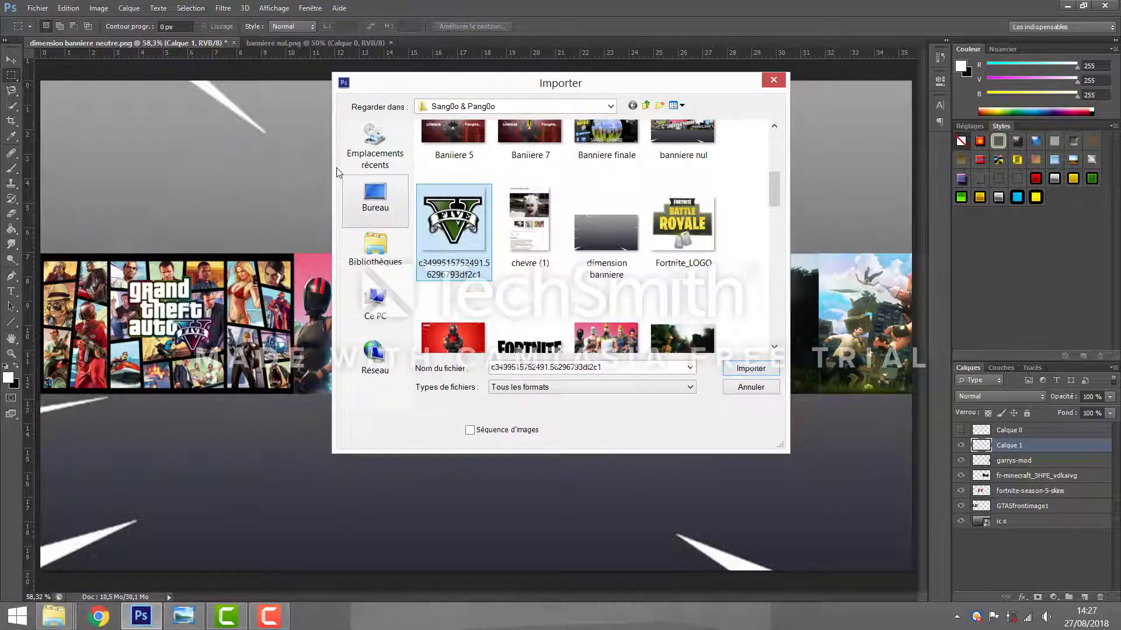
pyautogui.click(752, 369)
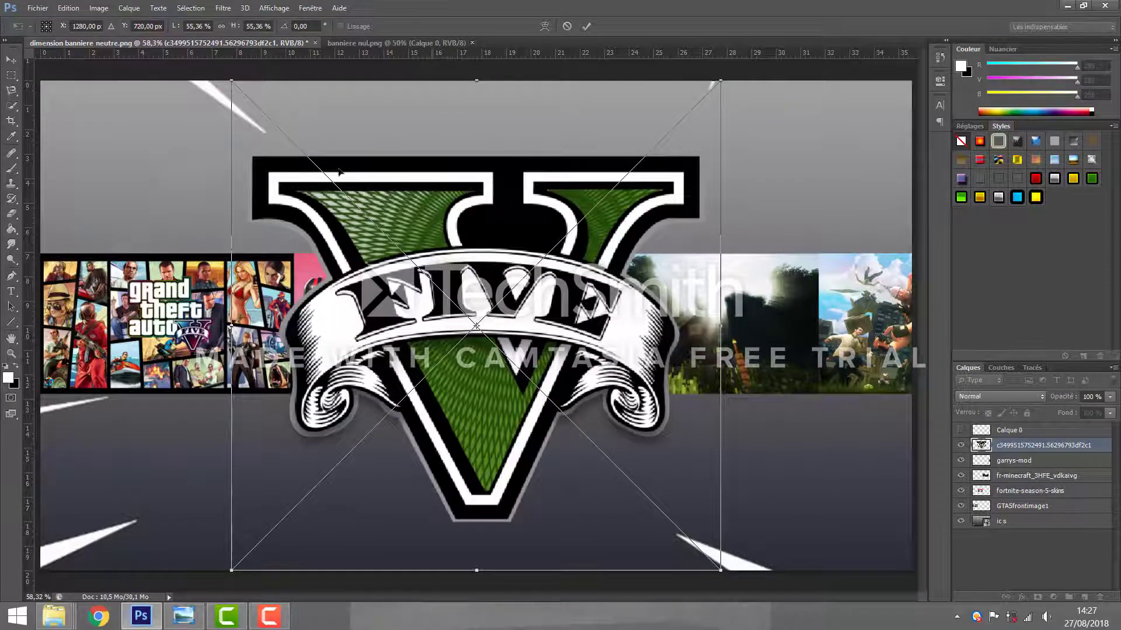
# Step: Scale the GTA V logo to about 12.34 %, rotate it about 12.36°, and place it over the GTA image's lower outer corner
pyautogui.moveTo(720, 80); pyautogui.dragTo(198, 308)
pyautogui.moveTo(139, 337); pyautogui.dragTo(101, 316)
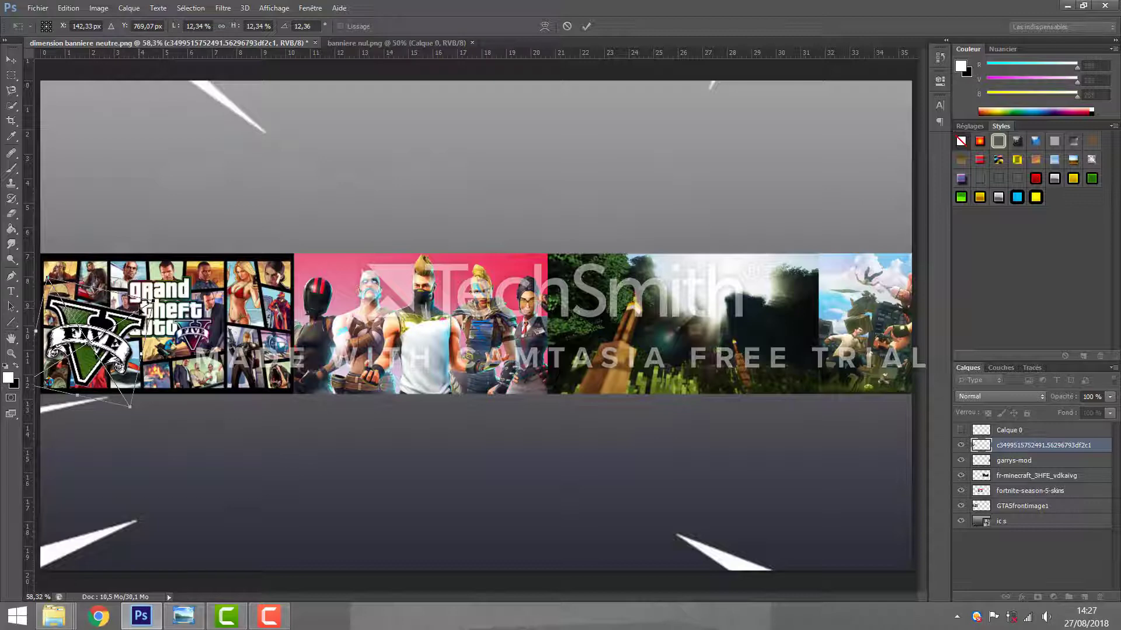
pyautogui.moveTo(100, 315); pyautogui.dragTo(111, 291)
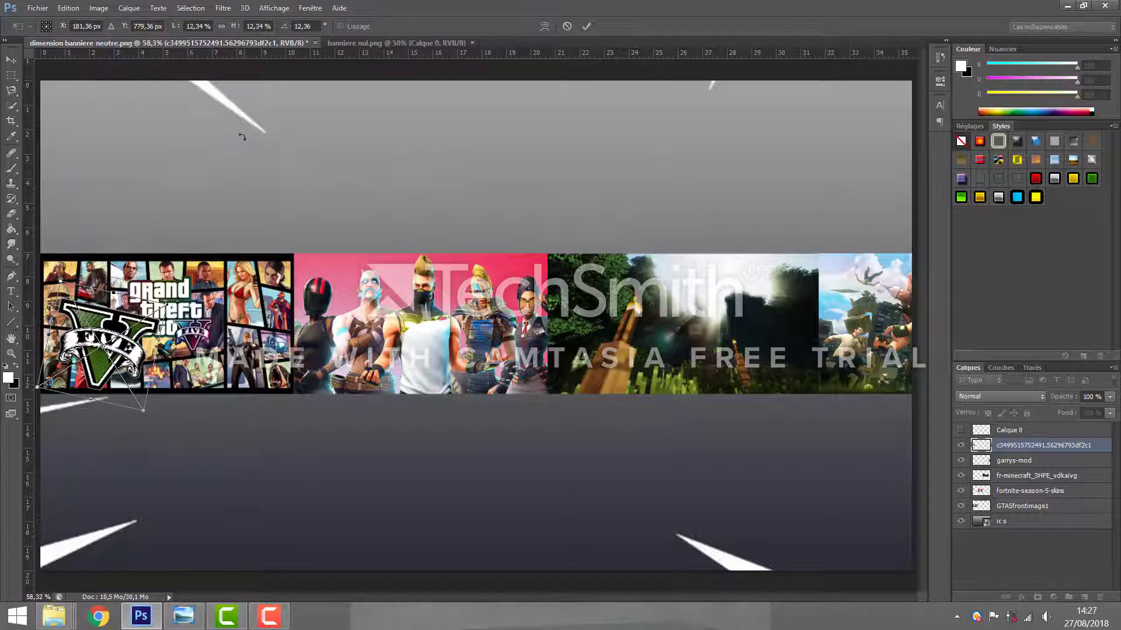
pyautogui.press('Return')
pyautogui.press('m')
# Step: Compare with the banniere nul document, return to the neutral banner, and add a new empty layer above the GTA V logo
pyautogui.click(371, 45)
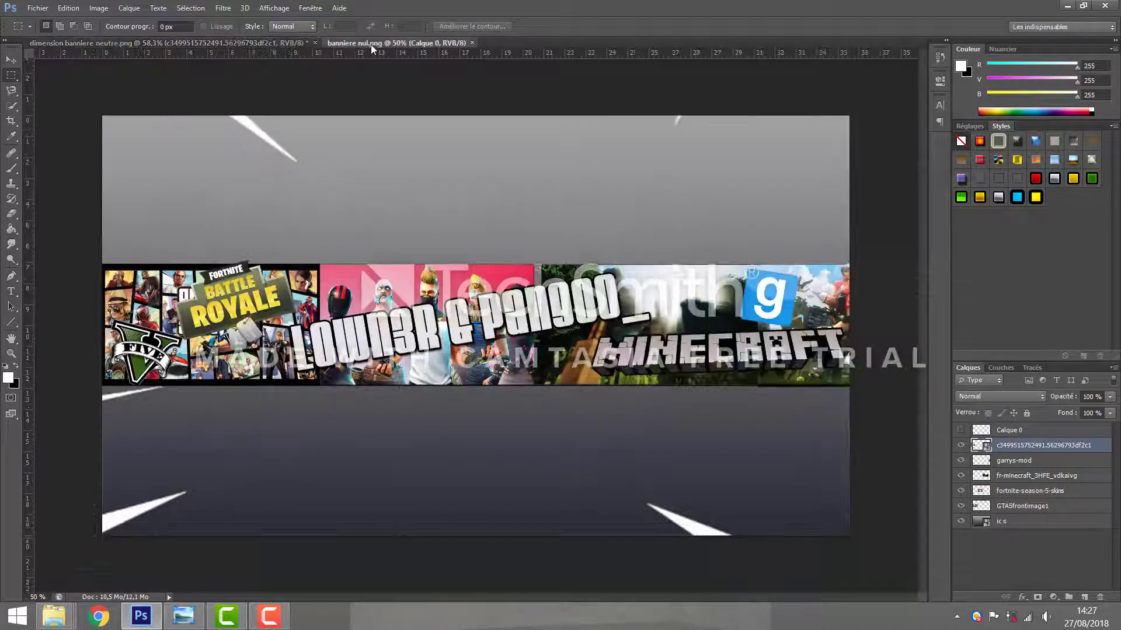
pyautogui.click(188, 45)
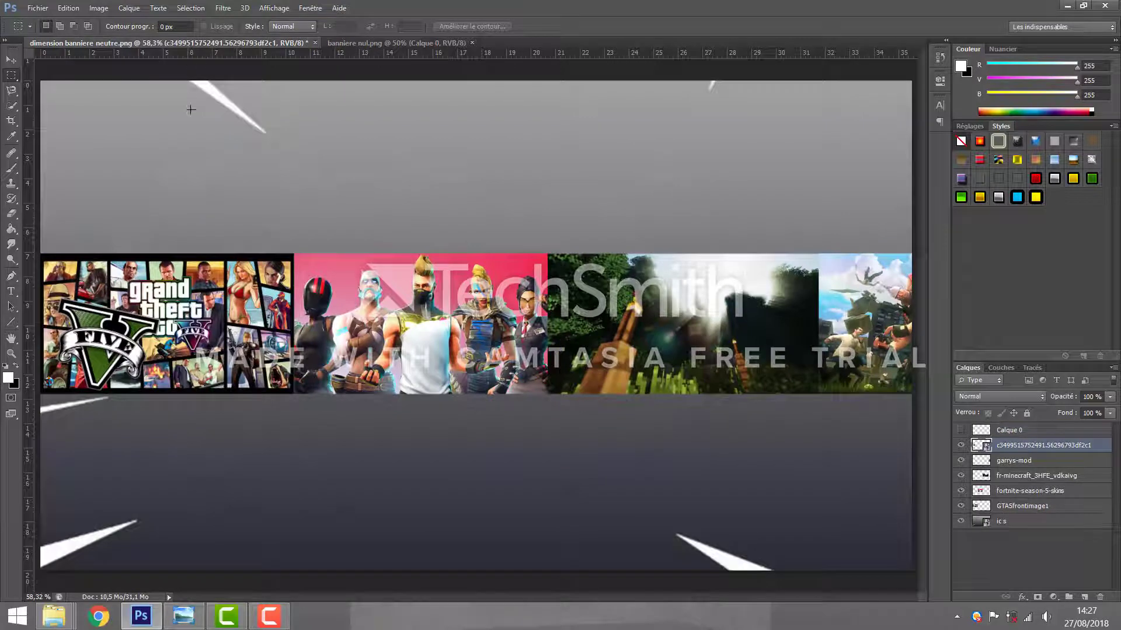
pyautogui.click(1084, 597)
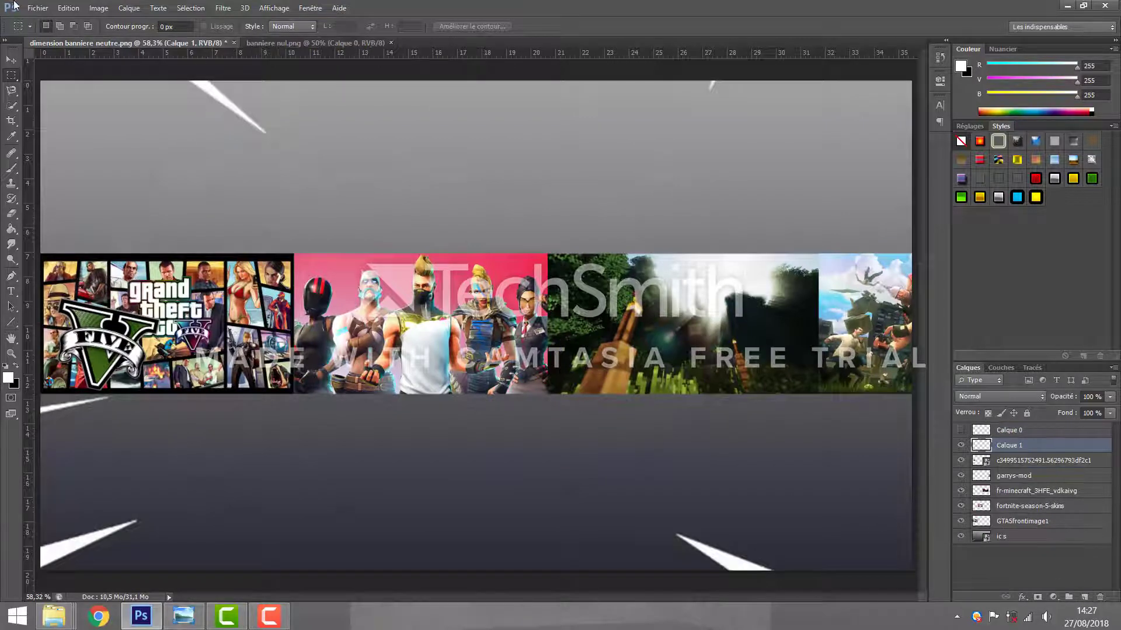
# Step: Import the Fortnite_LOGO image into the banner document
pyautogui.click(33, 8)
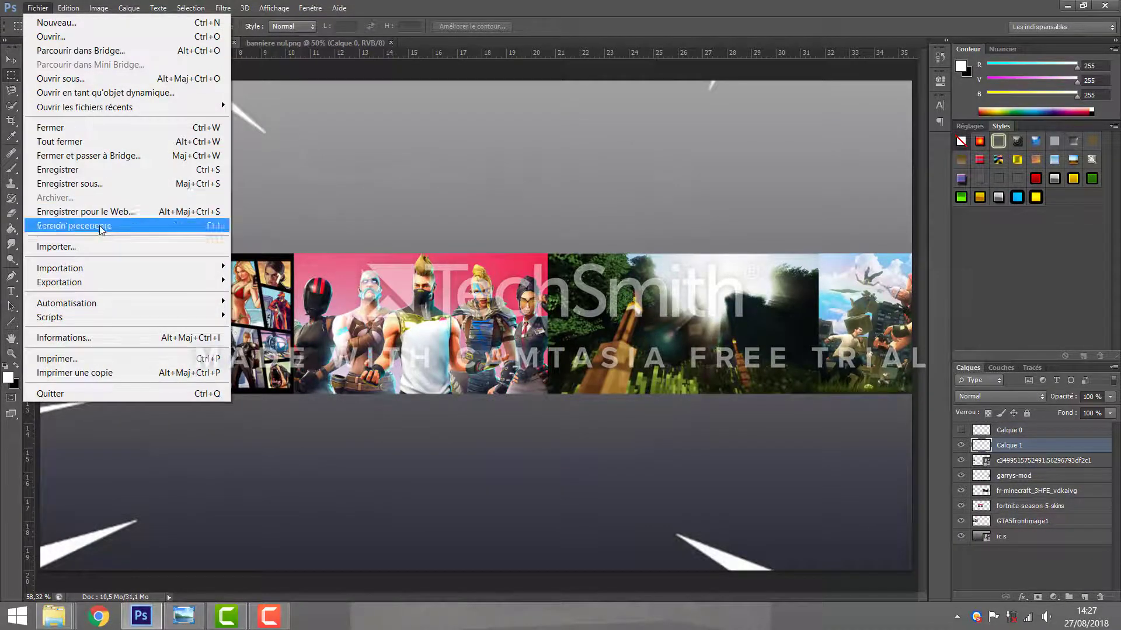
pyautogui.click(105, 248)
pyautogui.moveTo(773, 150); pyautogui.dragTo(775, 178)
pyautogui.click(683, 181)
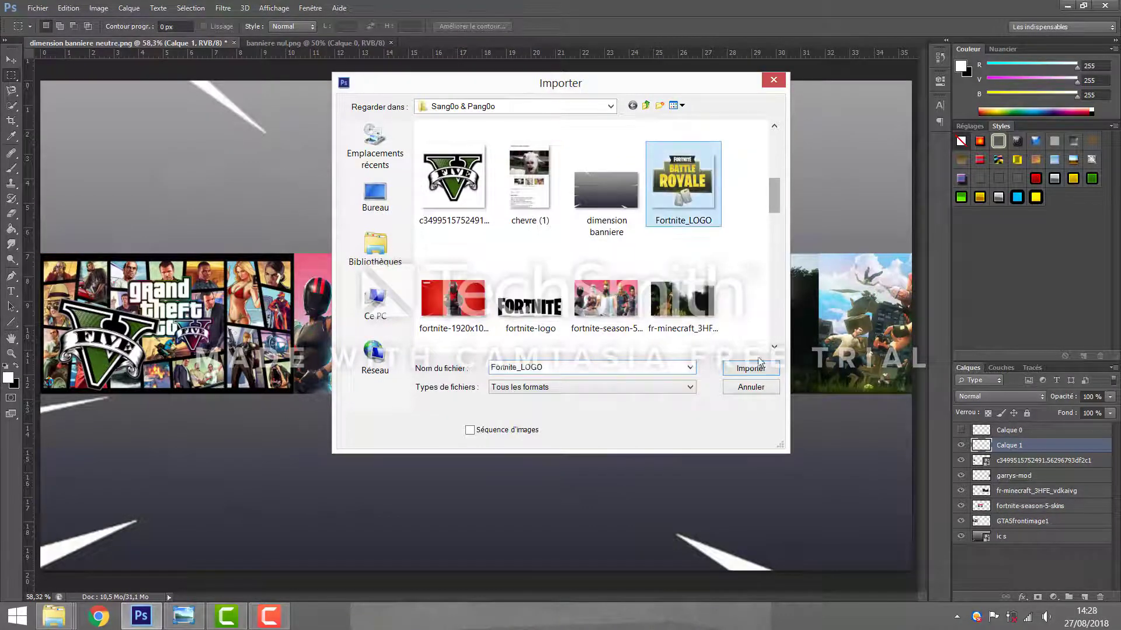
pyautogui.click(758, 366)
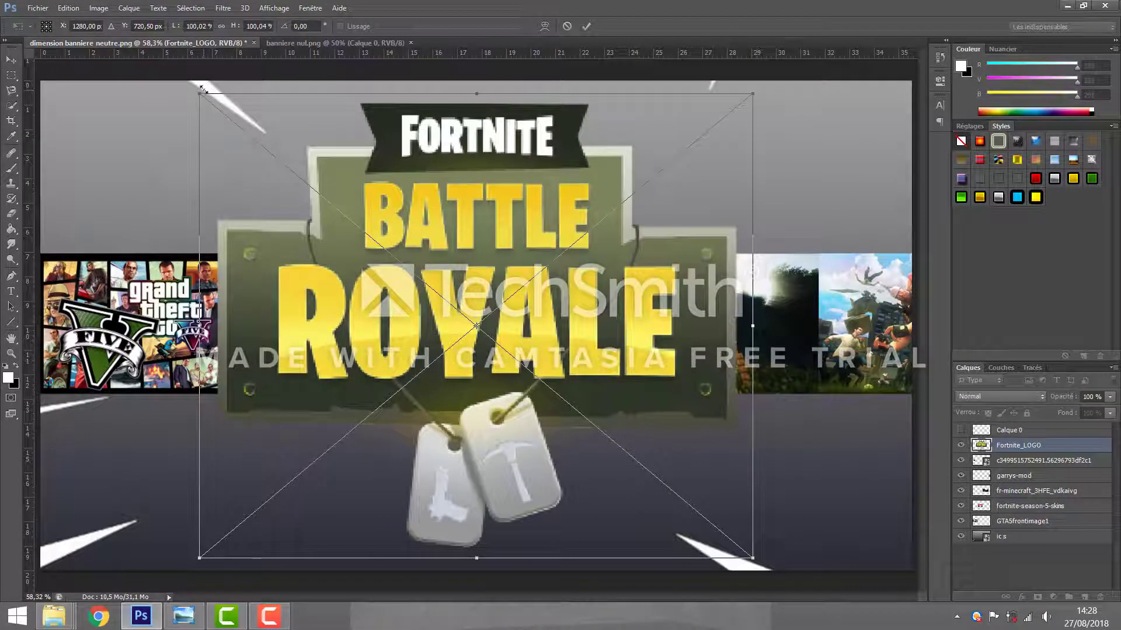
# Step: Scale the Fortnite logo to about 22.8 % and move it over the GTA image next to the V logo
pyautogui.moveTo(202, 88); pyautogui.dragTo(591, 422)
pyautogui.moveTo(693, 466); pyautogui.dragTo(280, 290)
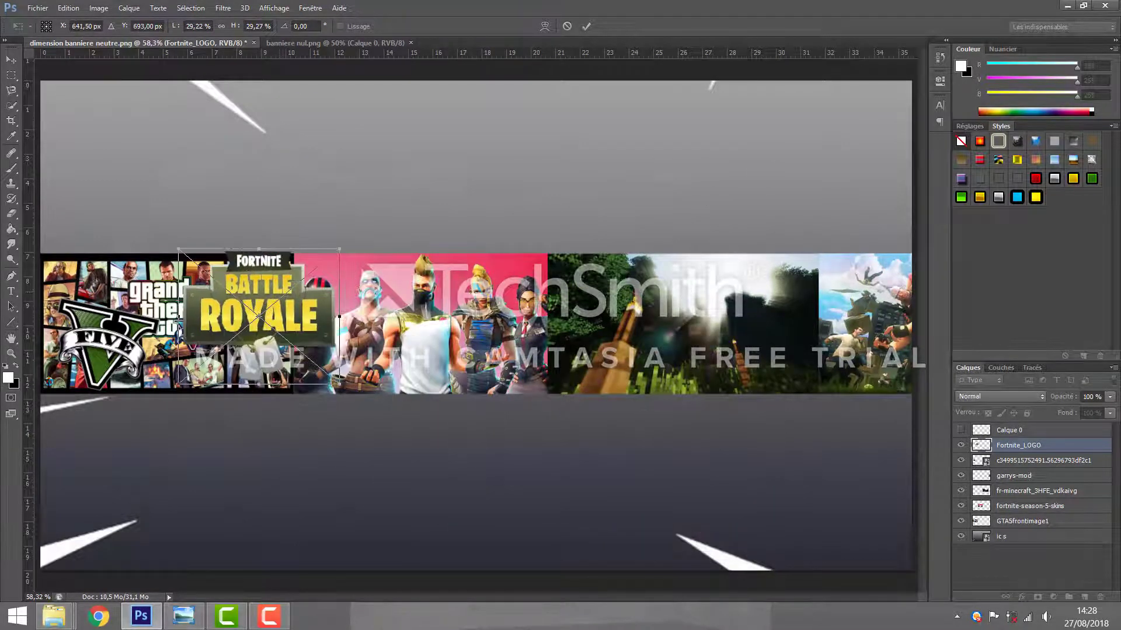
pyautogui.moveTo(180, 247); pyautogui.dragTo(215, 278)
pyautogui.moveTo(292, 307); pyautogui.dragTo(246, 300)
pyautogui.moveTo(300, 262); pyautogui.dragTo(314, 278)
pyautogui.moveTo(221, 297); pyautogui.dragTo(224, 296)
# Step: Rotate the Fortnite logo to about -1.05° and place it in the GTA image's upper inner corner
pyautogui.moveTo(169, 244); pyautogui.dragTo(209, 242)
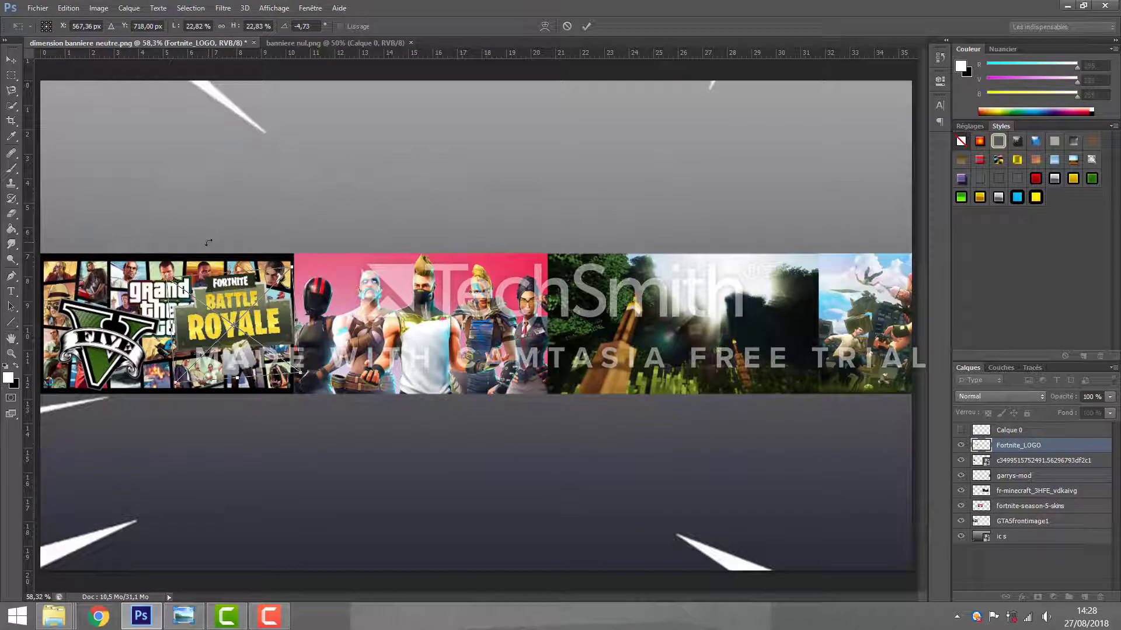
pyautogui.moveTo(242, 309); pyautogui.dragTo(232, 298)
pyautogui.rightClick(233, 298)
pyautogui.click(239, 276)
pyautogui.moveTo(296, 239); pyautogui.dragTo(302, 251)
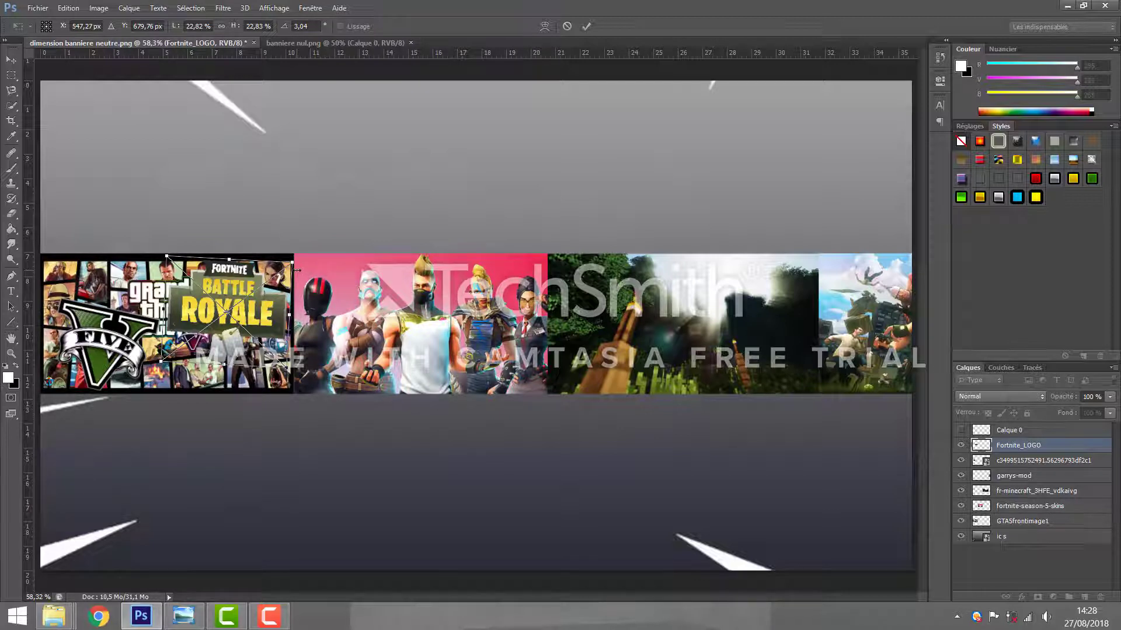
pyautogui.moveTo(315, 251); pyautogui.dragTo(307, 246)
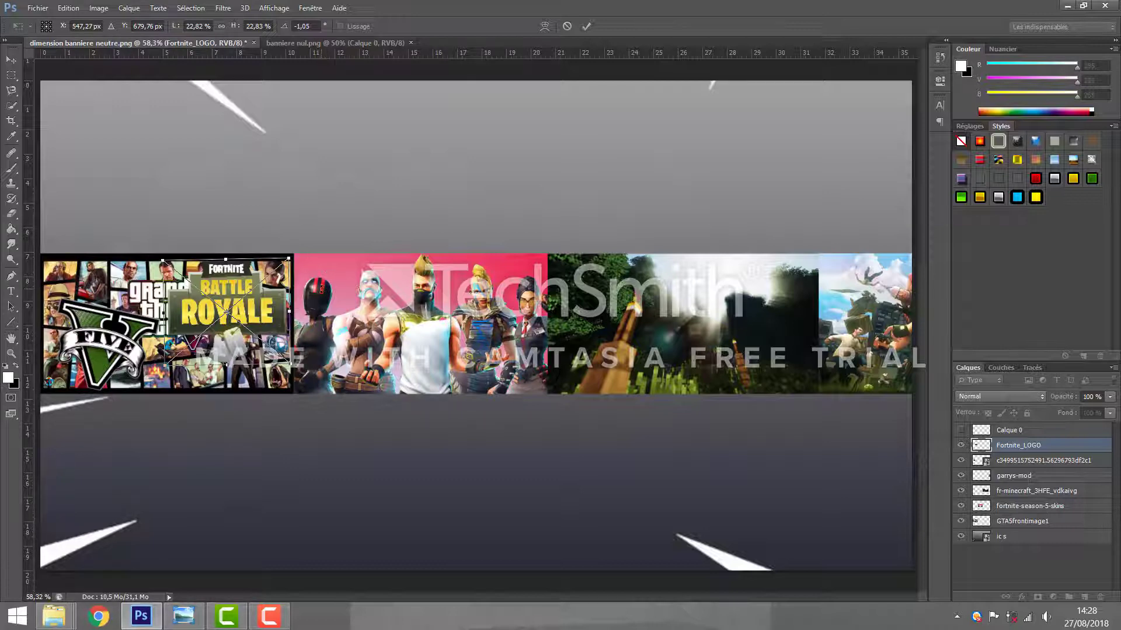
pyautogui.press('Return')
# Step: Compare with the banniere nul document, return, rotate the Fortnite logo to about -12.43°, and reposition it over the GTA image's upper inner corner
pyautogui.click(306, 40)
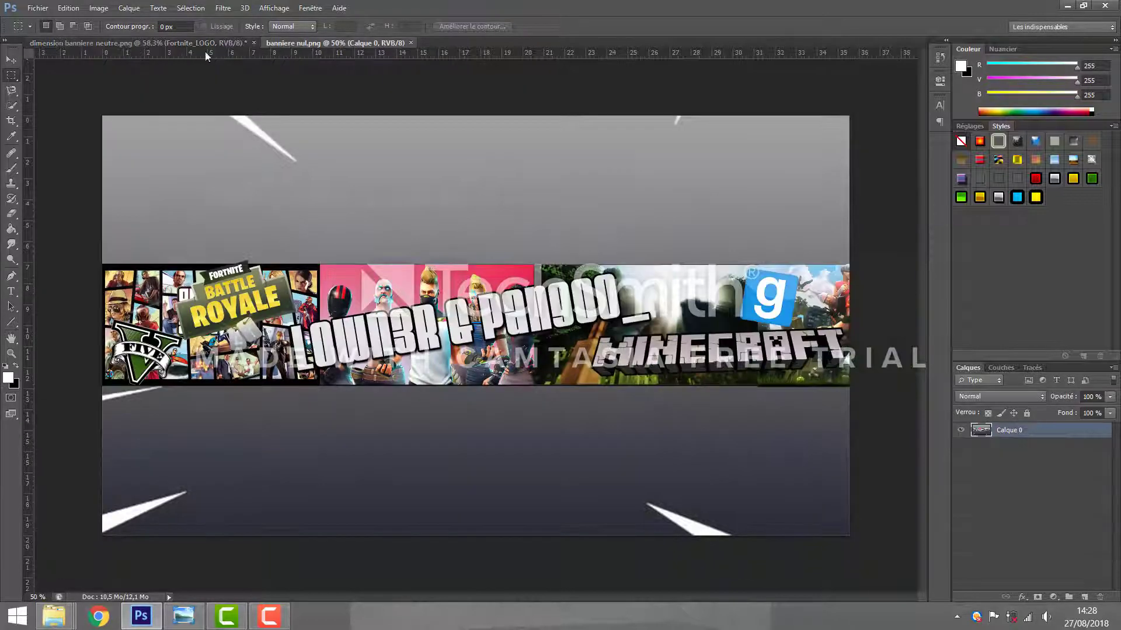
pyautogui.click(136, 42)
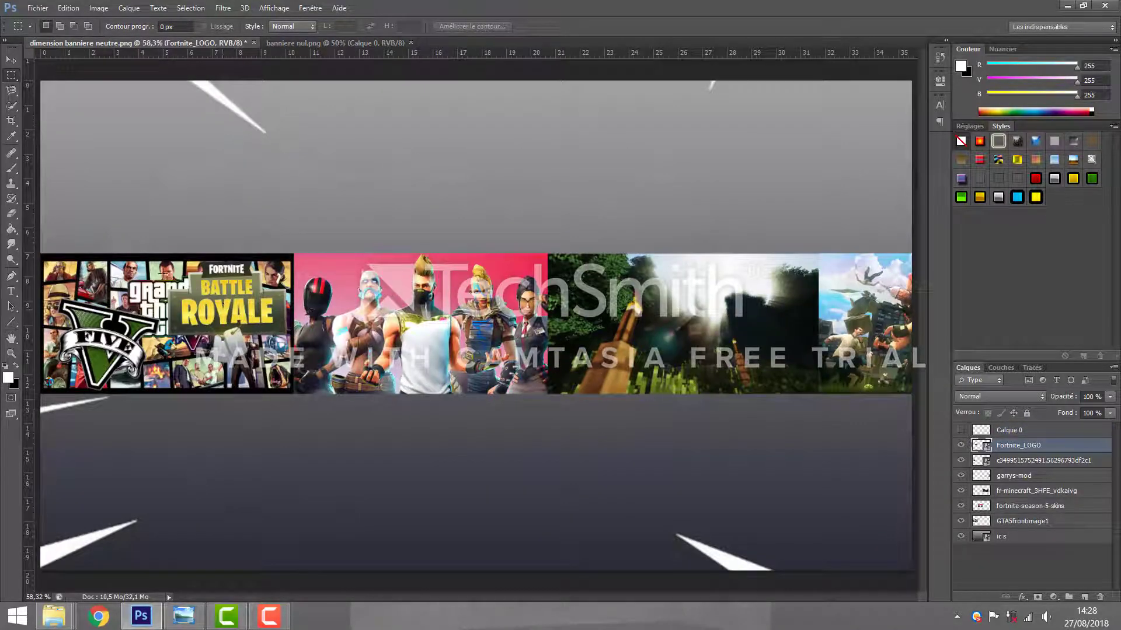
pyautogui.press('v')
pyautogui.moveTo(219, 329); pyautogui.dragTo(241, 328)
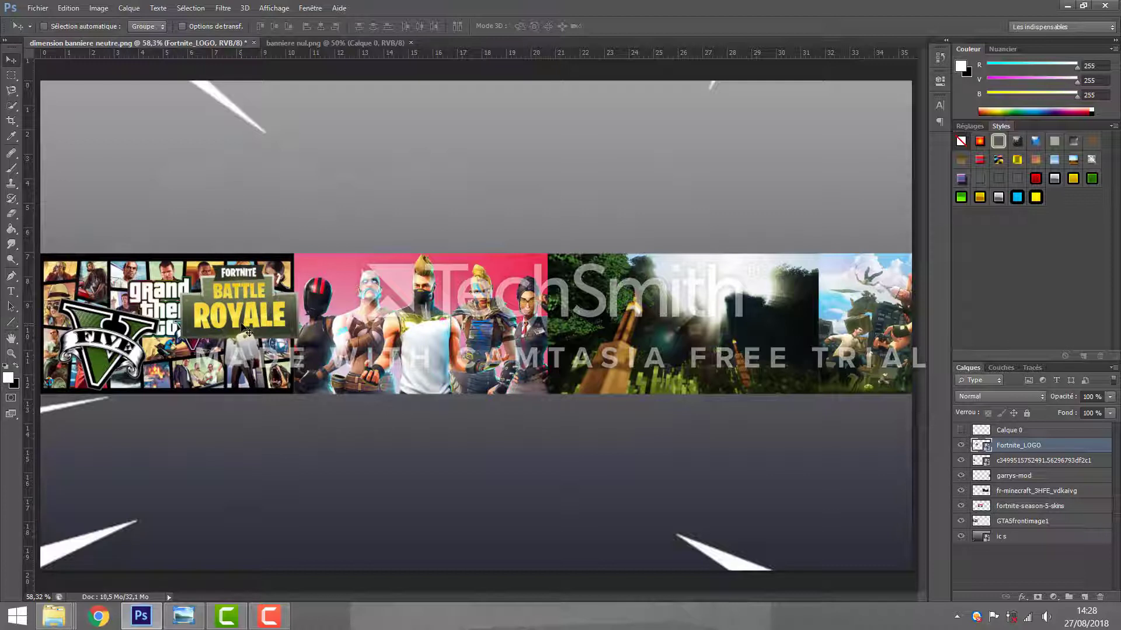
pyautogui.hotkey('ctrl', 't')
pyautogui.moveTo(175, 315); pyautogui.dragTo(177, 320)
pyautogui.moveTo(163, 247); pyautogui.dragTo(155, 266)
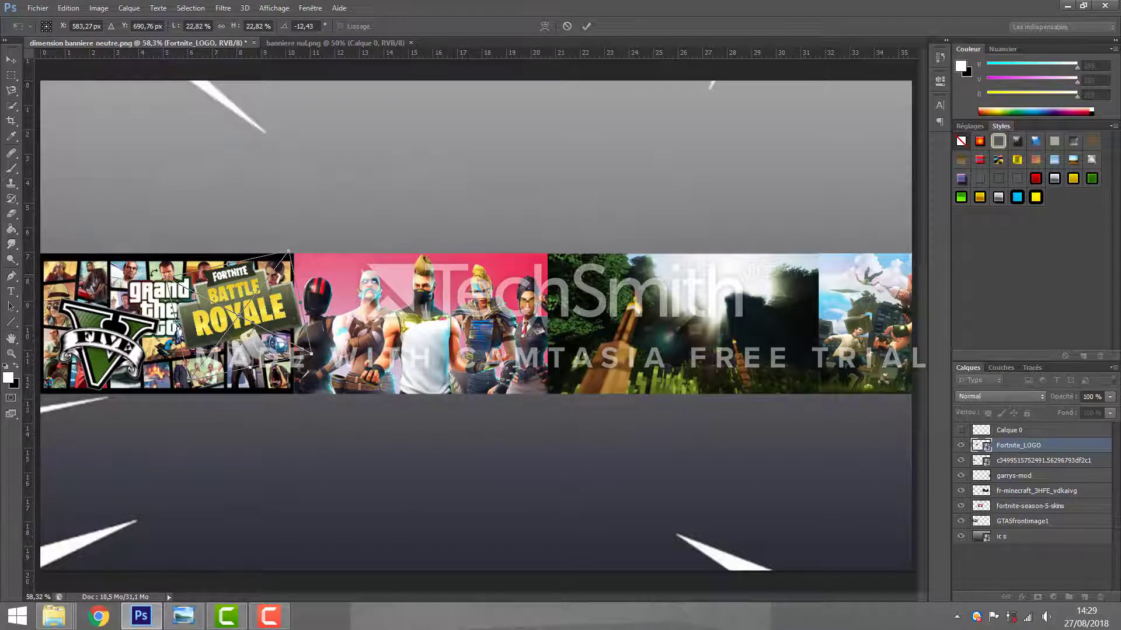
pyautogui.moveTo(151, 271); pyautogui.dragTo(208, 263)
pyautogui.press('Return')
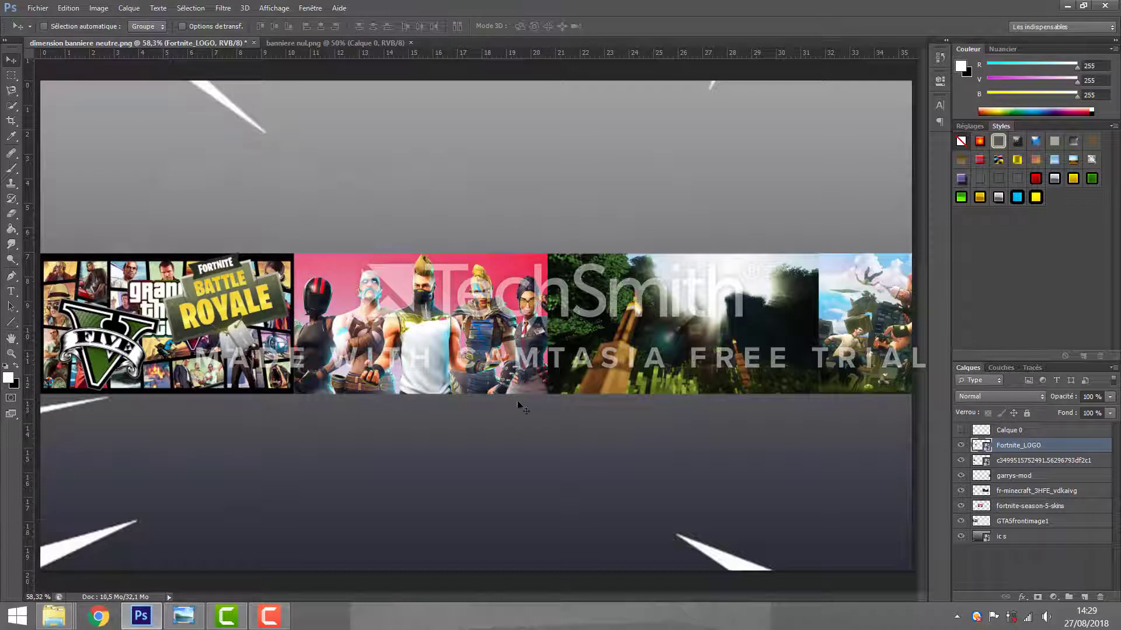
# Step: Add a new empty layer above Fortnite_LOGO and compare the banner with the banniere nul document
pyautogui.click(1085, 596)
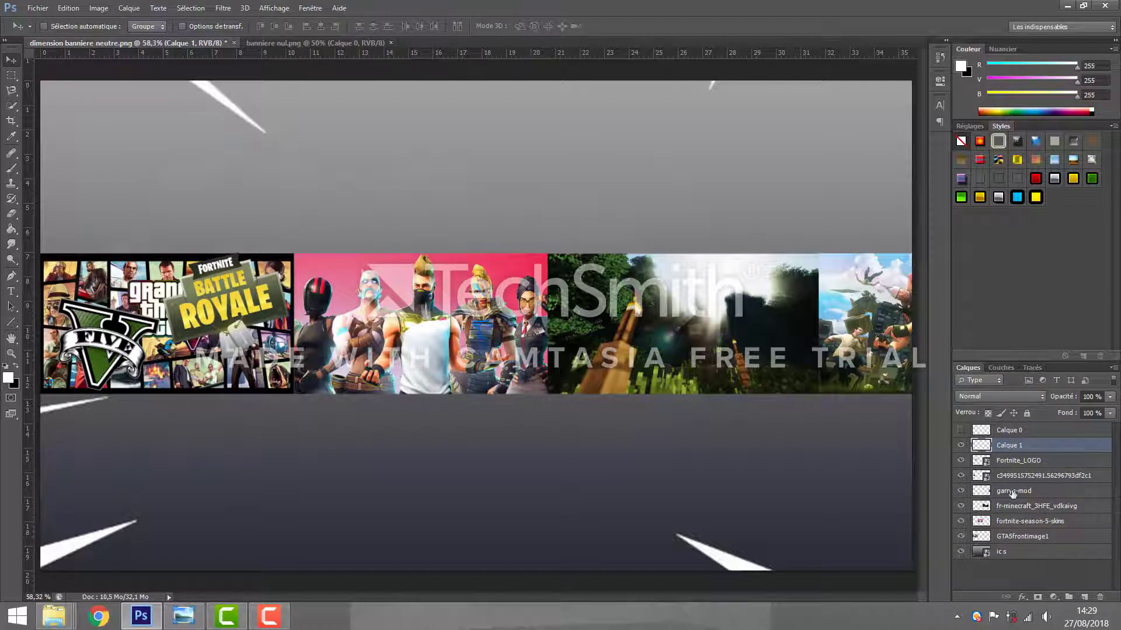
pyautogui.click(317, 43)
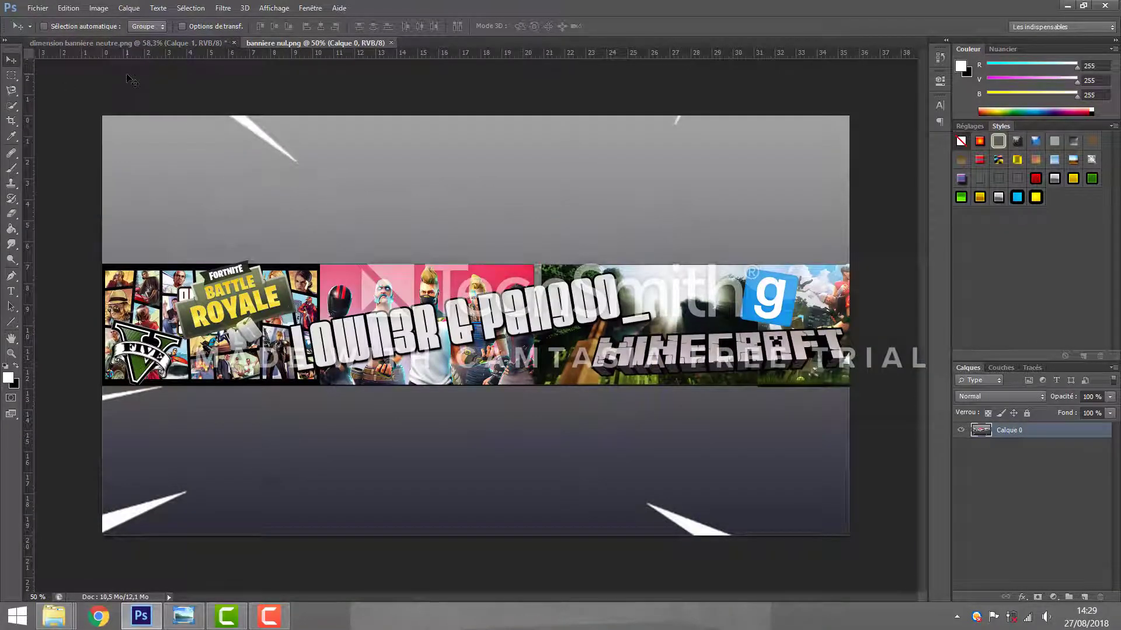
pyautogui.click(130, 44)
# Step: Import the Minecraft logo PNG into the neutral banner document
pyautogui.click(37, 7)
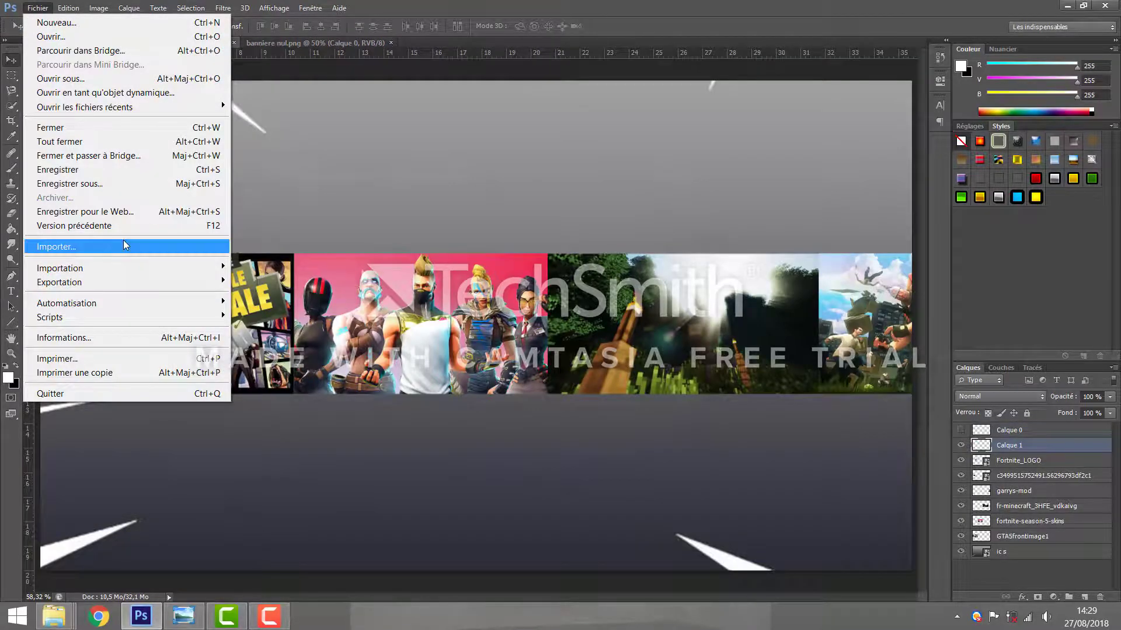
pyautogui.click(124, 243)
pyautogui.moveTo(769, 138); pyautogui.dragTo(776, 276)
pyautogui.click(432, 165)
pyautogui.click(776, 370)
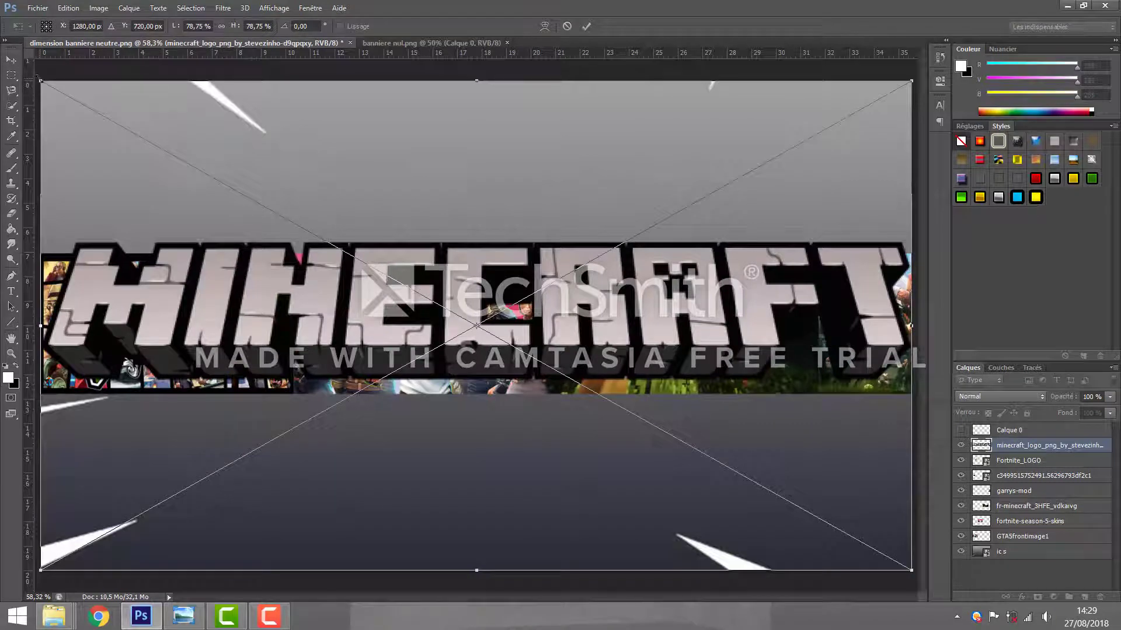
# Step: Scale the Minecraft logo to about 22.7 % and place it along the lower edge of the Minecraft and Garry's Mod images
pyautogui.moveTo(40, 78); pyautogui.dragTo(700, 450)
pyautogui.moveTo(815, 482); pyautogui.dragTo(740, 348)
pyautogui.click(839, 306)
pyautogui.moveTo(834, 316); pyautogui.dragTo(859, 295)
pyautogui.moveTo(769, 333); pyautogui.dragTo(773, 334)
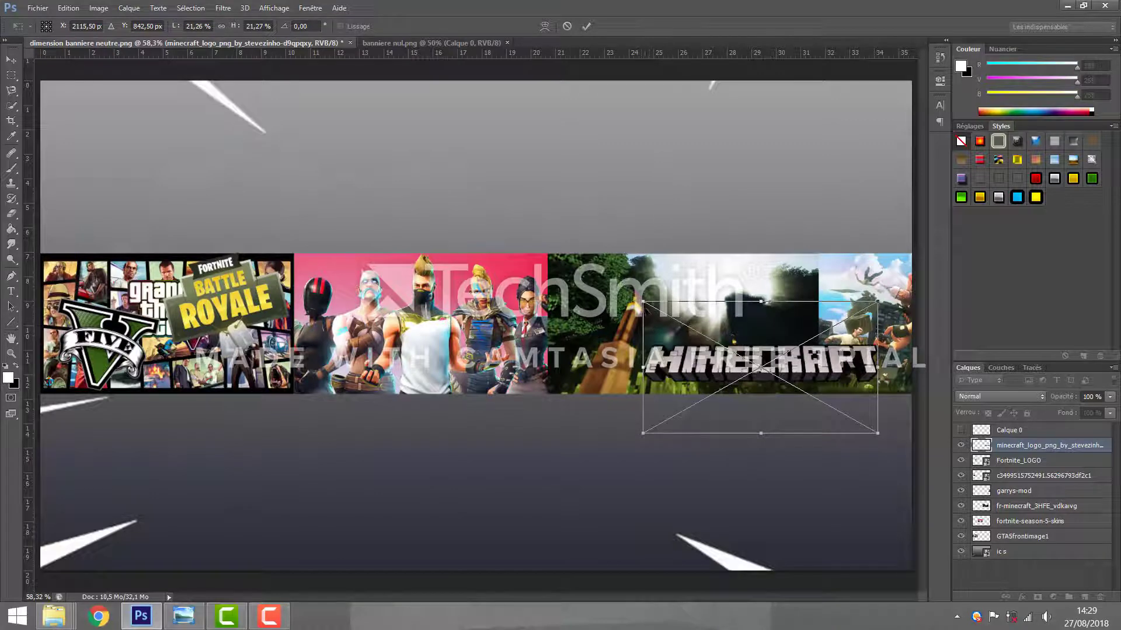
pyautogui.moveTo(643, 302); pyautogui.dragTo(627, 292)
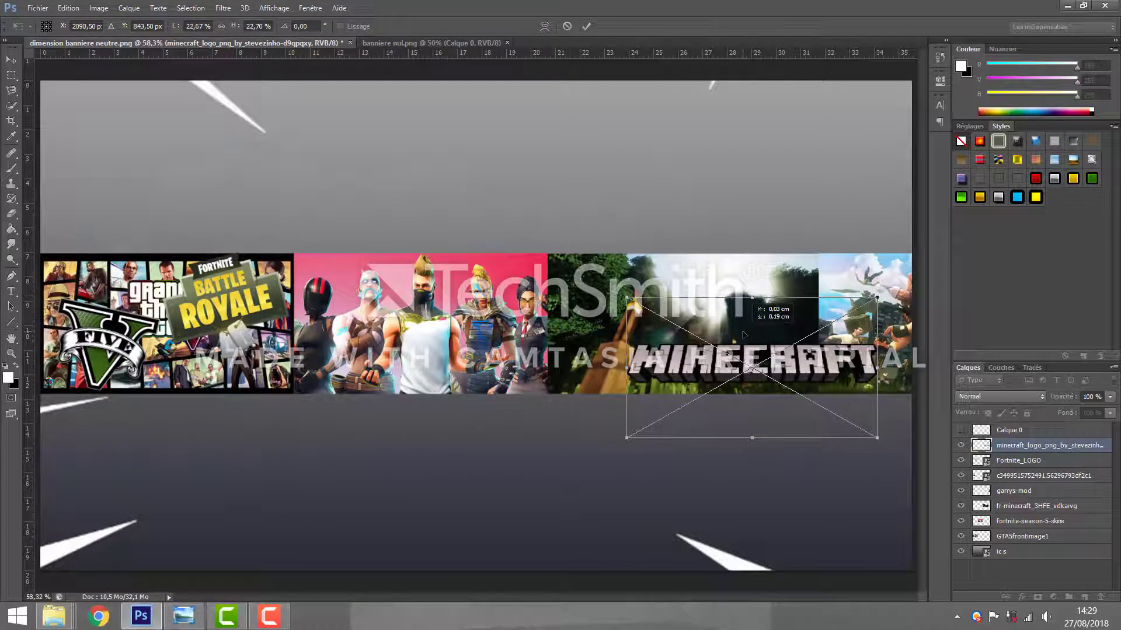
pyautogui.press('Return')
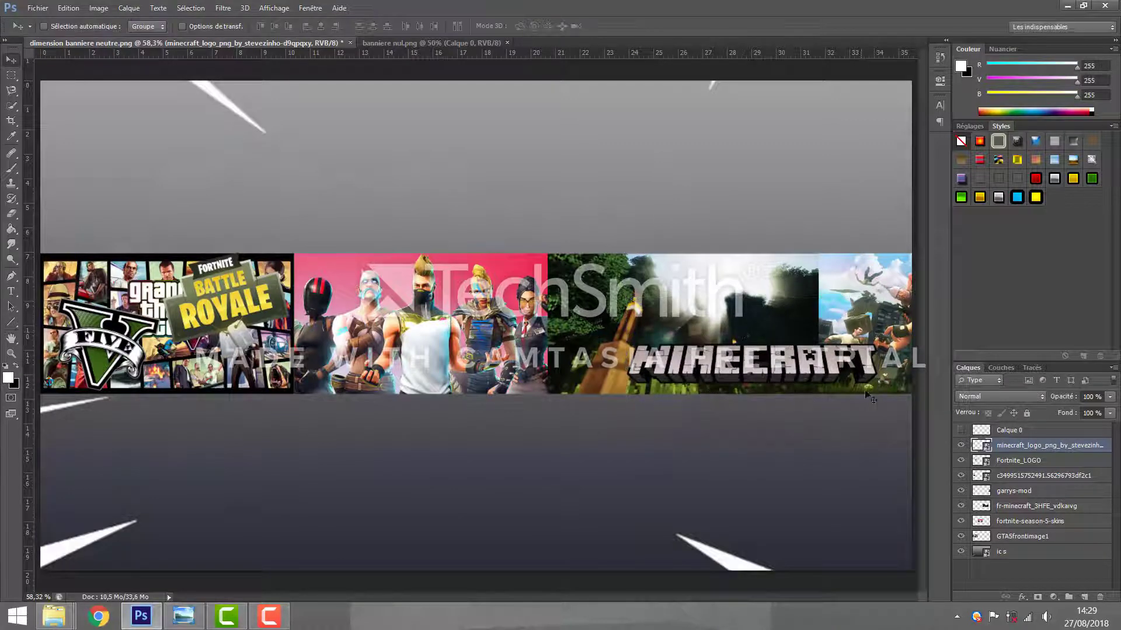
# Step: Add a new empty layer above the Minecraft logo and import the blue Garry's Mod "g" logo
pyautogui.click(1084, 597)
pyautogui.click(39, 8)
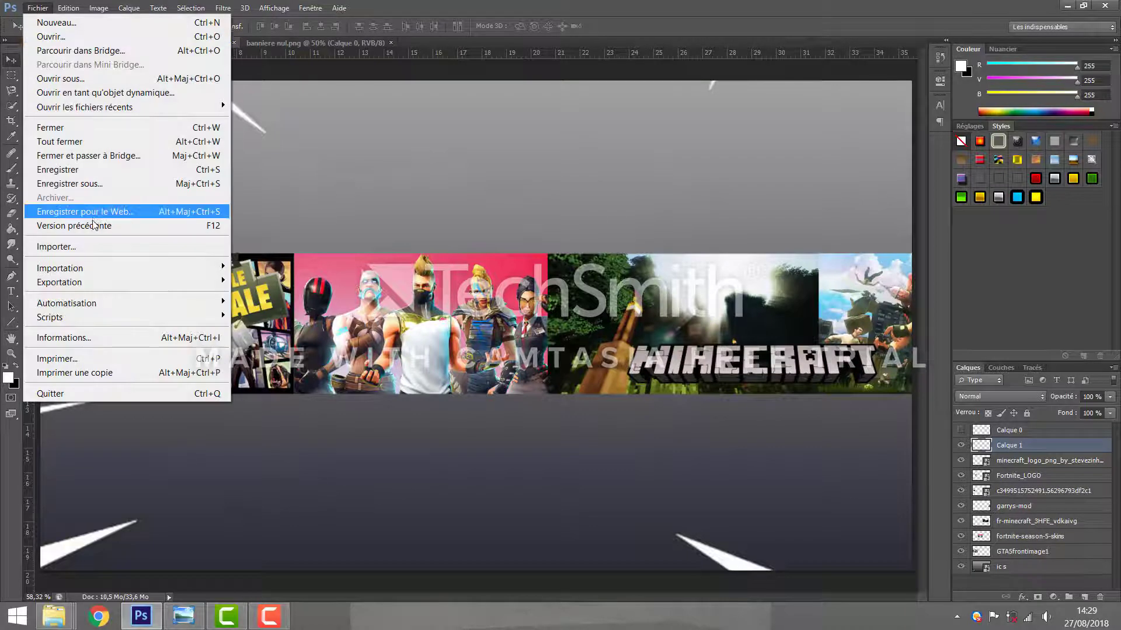
pyautogui.click(95, 248)
pyautogui.moveTo(774, 153); pyautogui.dragTo(774, 219)
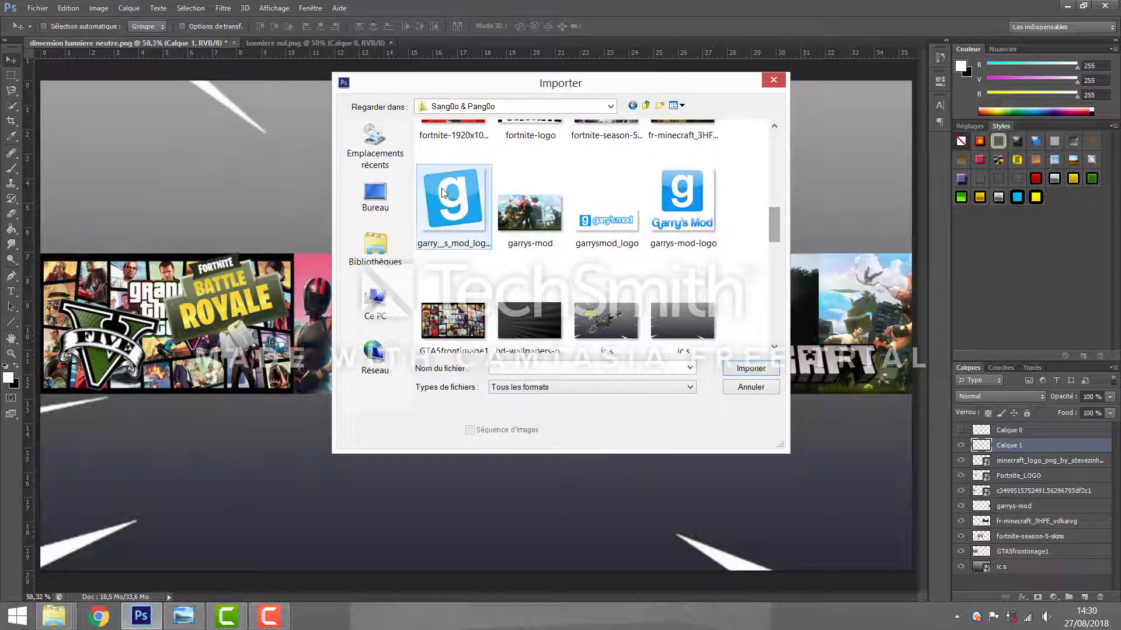
pyautogui.click(453, 201)
pyautogui.click(762, 369)
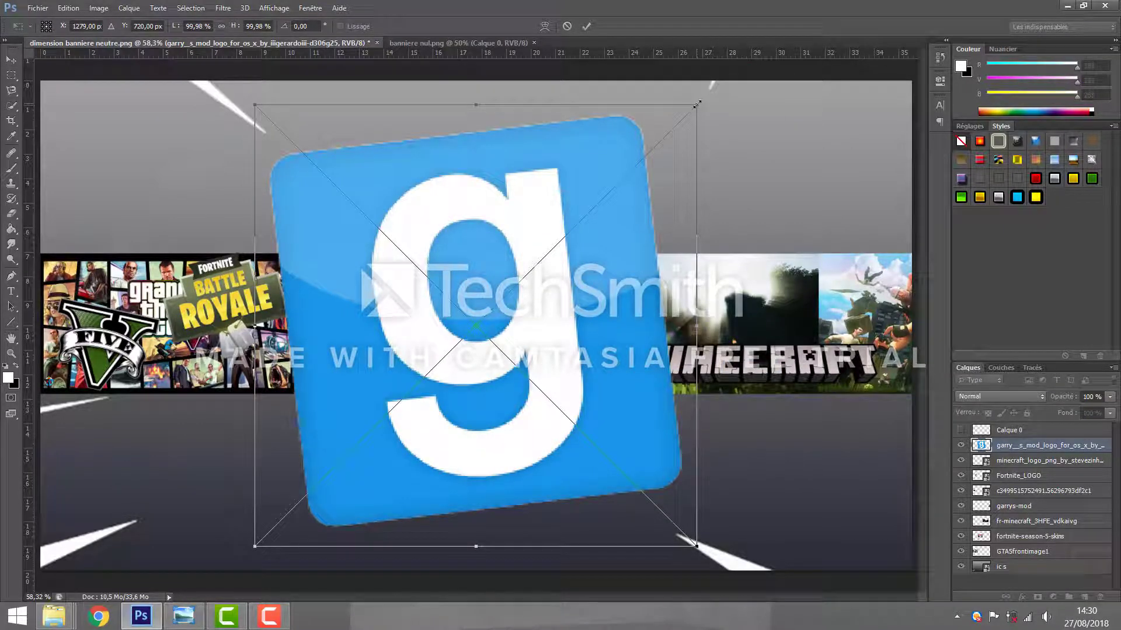
# Step: Scale the Garry's Mod logo to about 19.22 %, rotate it about -0.52°, and place it over the Garry's Mod image above the Minecraft logo
pyautogui.moveTo(697, 104); pyautogui.dragTo(394, 322)
pyautogui.moveTo(418, 379); pyautogui.dragTo(573, 317)
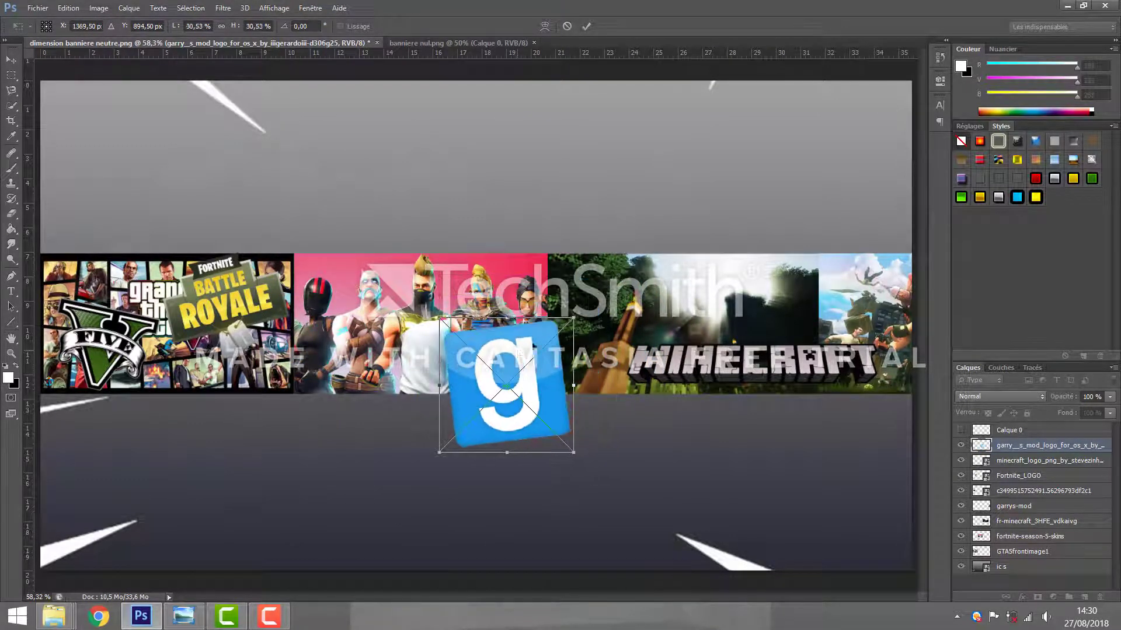
pyautogui.moveTo(466, 355); pyautogui.dragTo(549, 300)
pyautogui.moveTo(506, 248); pyautogui.dragTo(544, 304)
pyautogui.moveTo(607, 338); pyautogui.dragTo(695, 306)
pyautogui.moveTo(734, 220); pyautogui.dragTo(769, 241)
pyautogui.moveTo(708, 282); pyautogui.dragTo(767, 276)
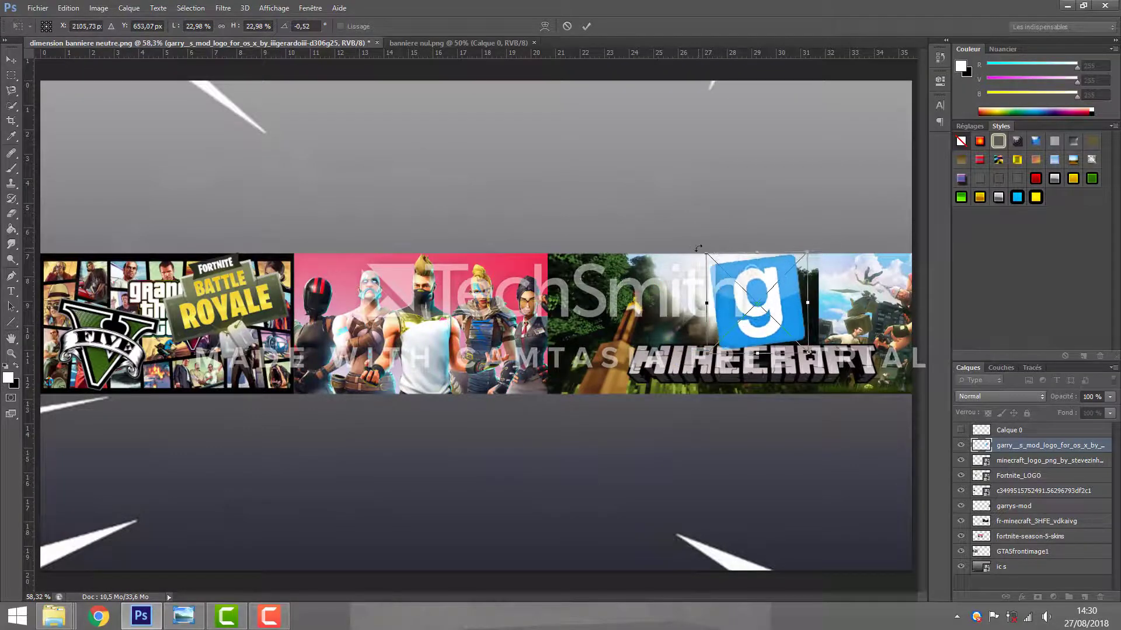
pyautogui.moveTo(706, 253); pyautogui.dragTo(741, 281)
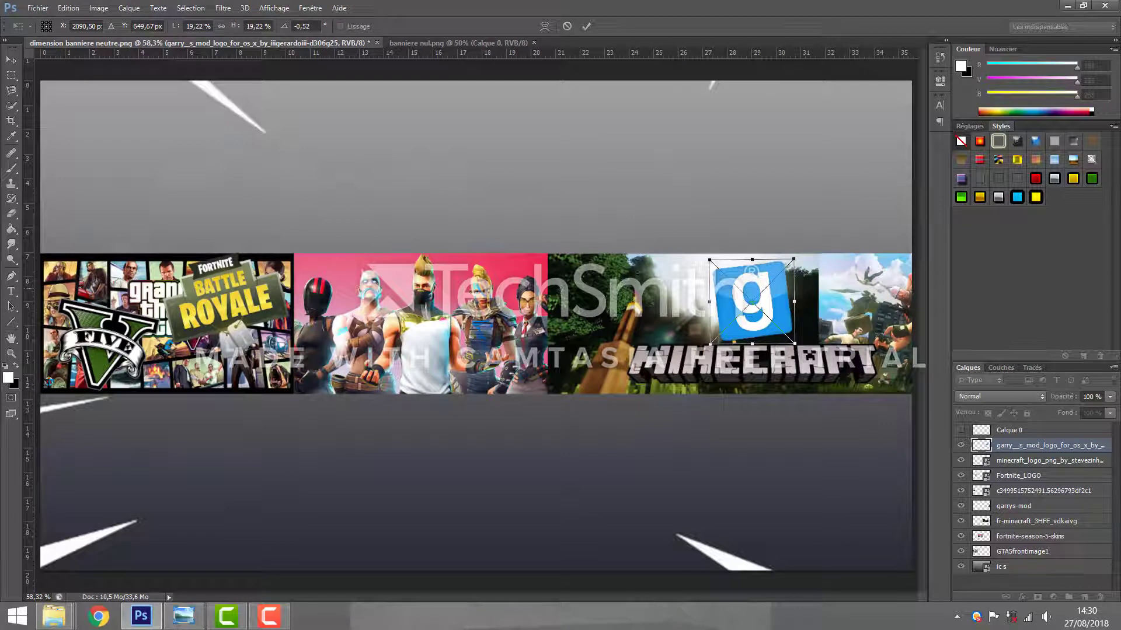
pyautogui.moveTo(730, 286); pyautogui.dragTo(731, 278)
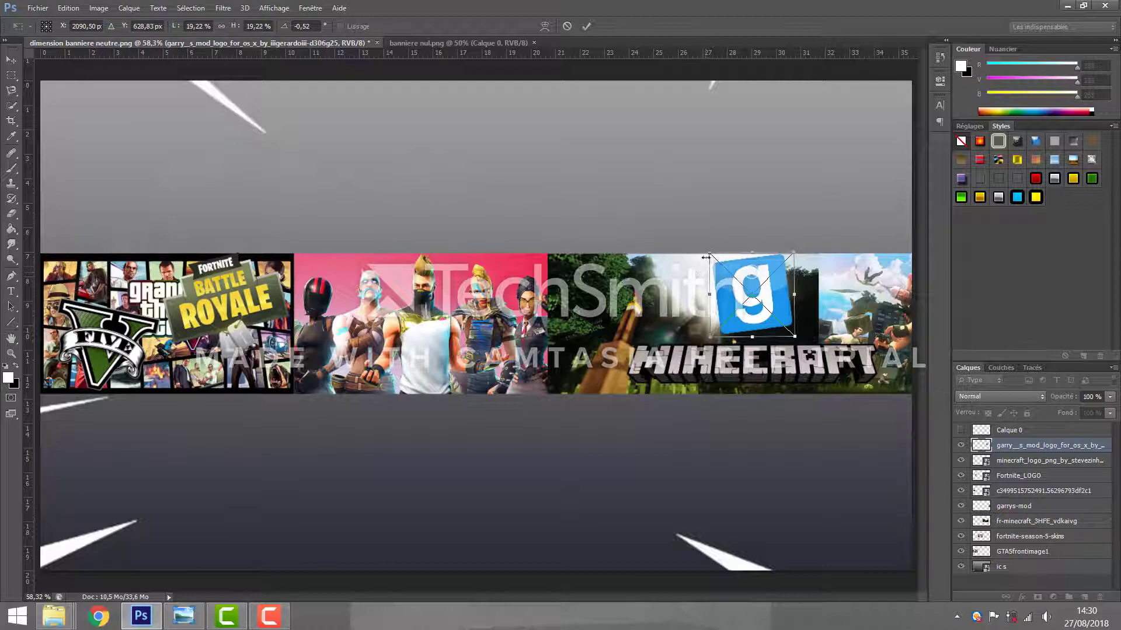
pyautogui.moveTo(743, 268); pyautogui.dragTo(844, 272)
pyautogui.press('Return')
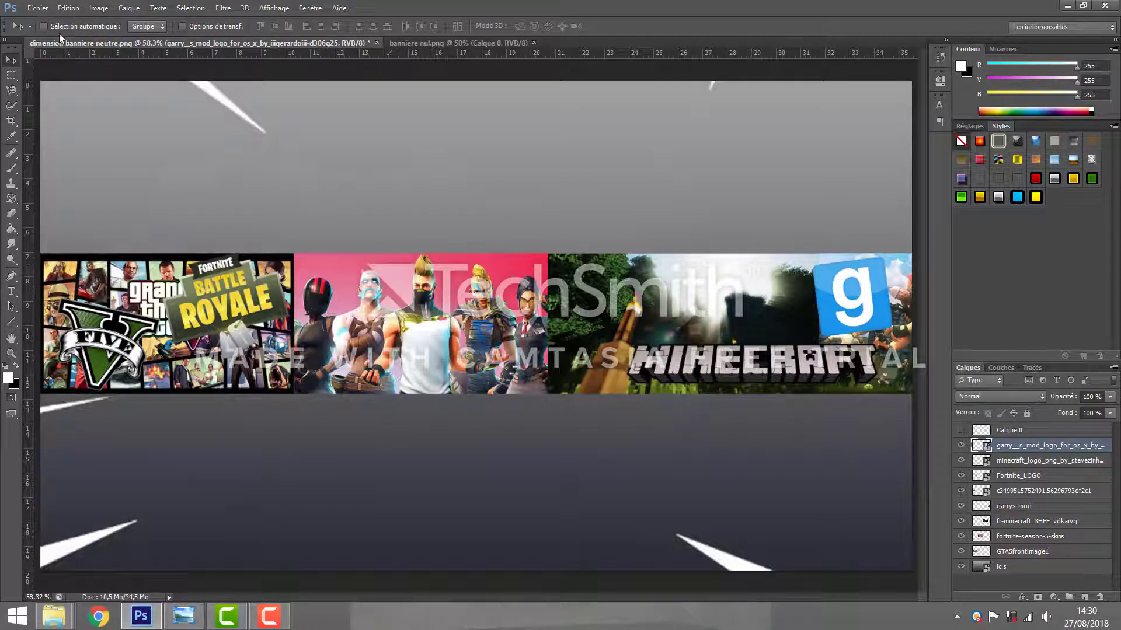
# Step: Add a new empty layer above the Garry's Mod logo
pyautogui.click(39, 6)
pyautogui.click(635, 10)
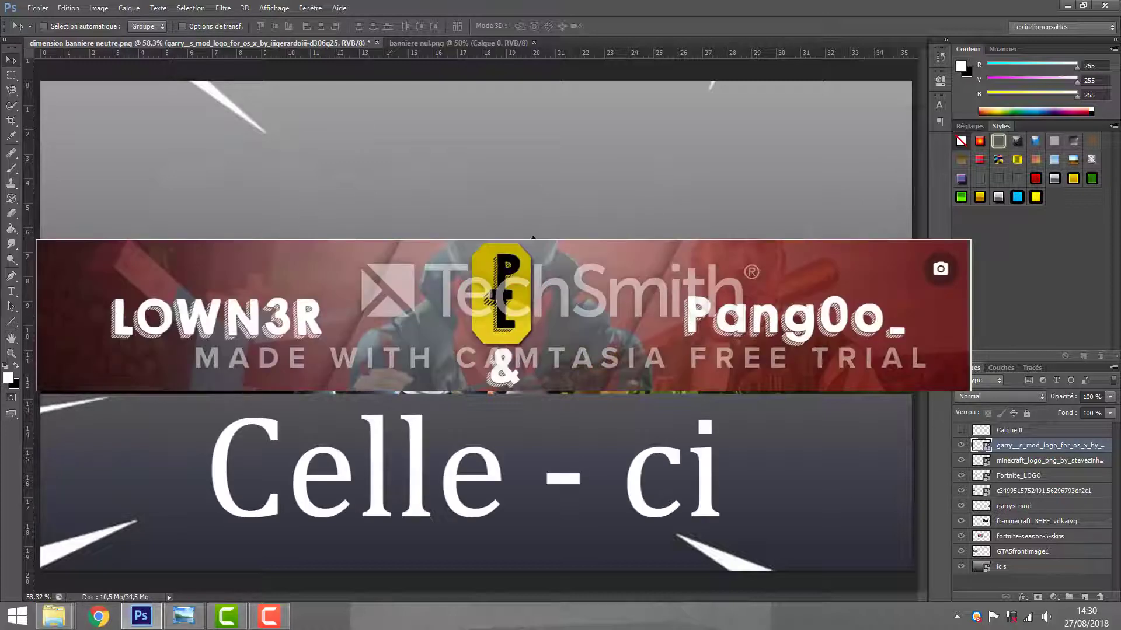
pyautogui.click(1084, 597)
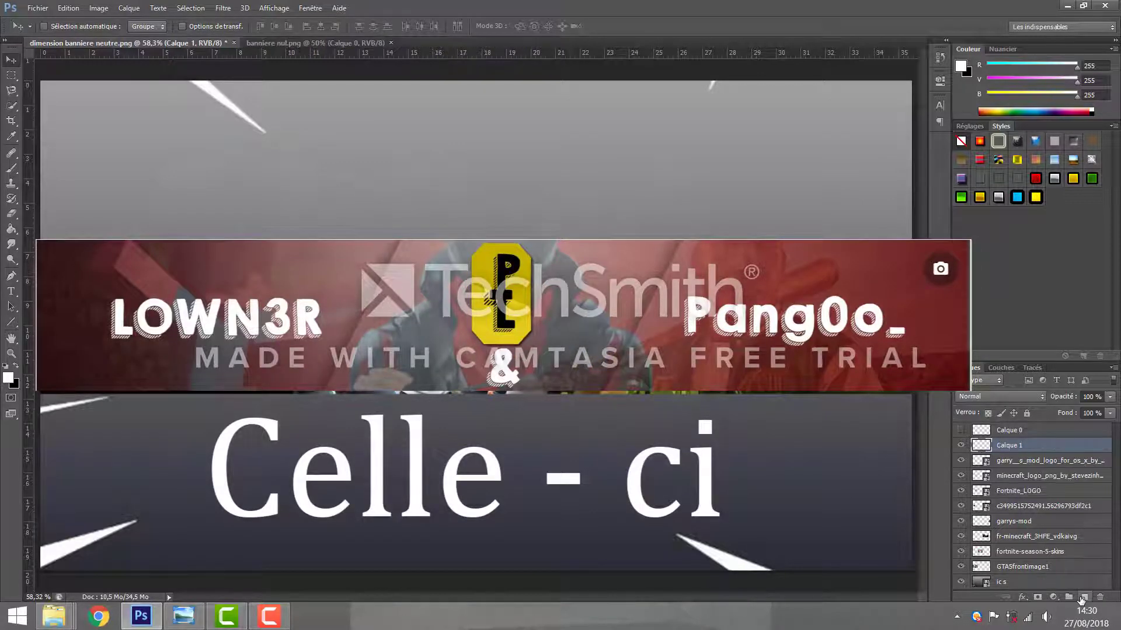
pyautogui.click(38, 7)
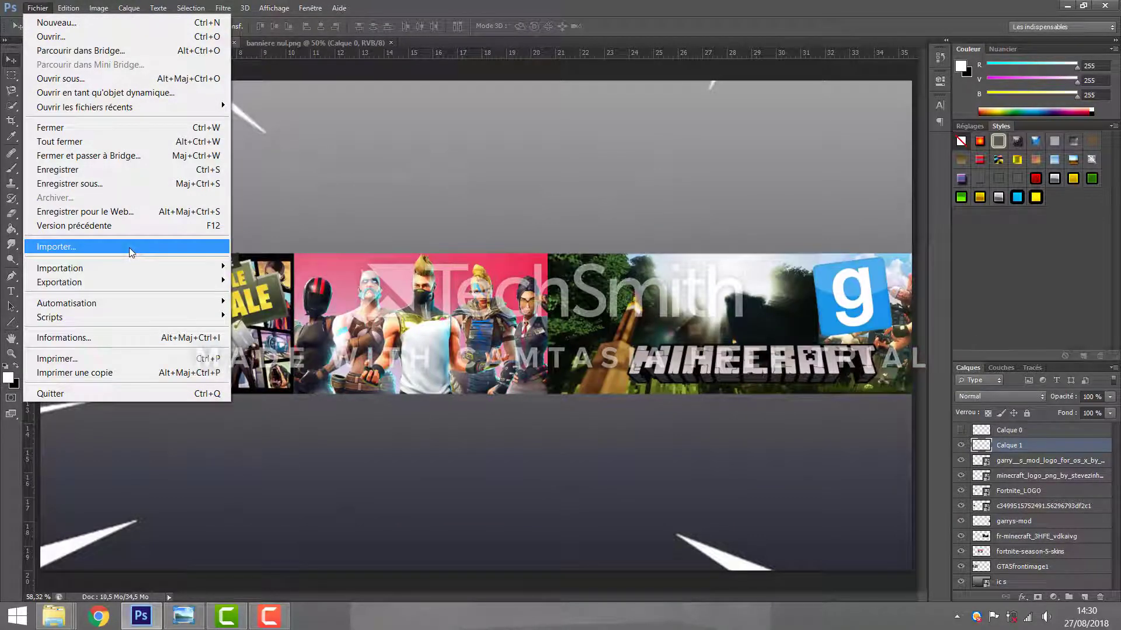
pyautogui.click(129, 248)
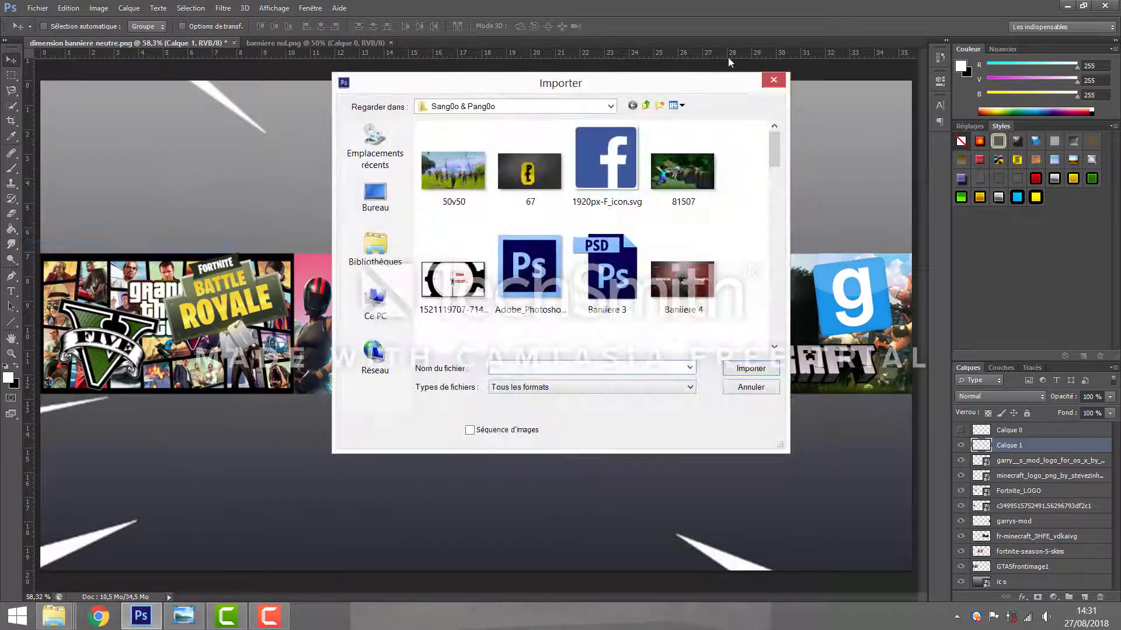
pyautogui.click(770, 75)
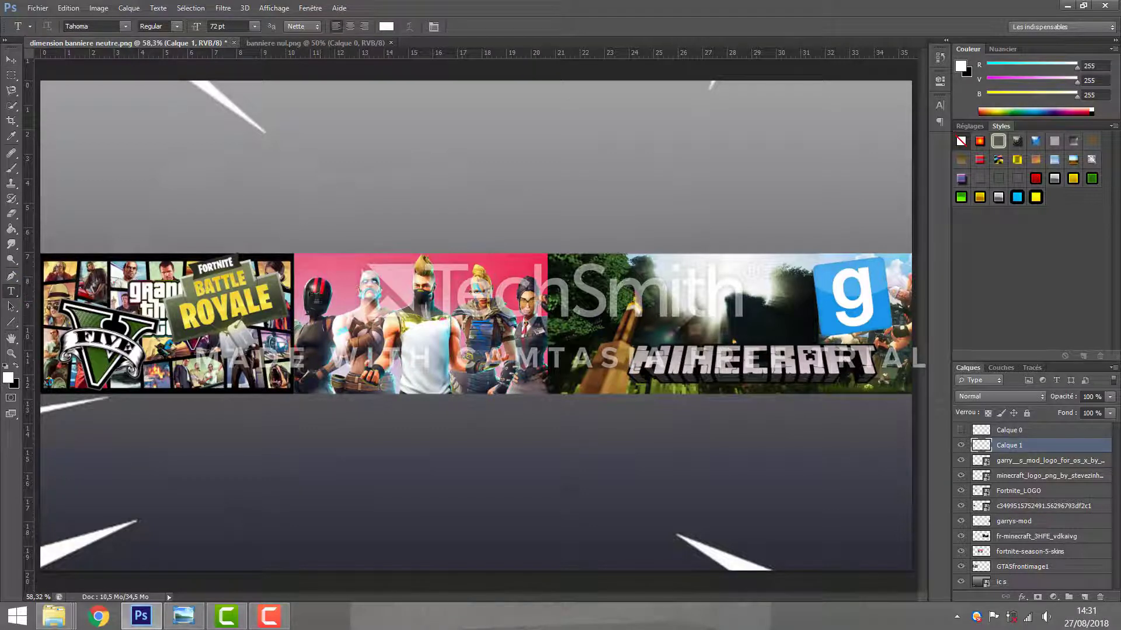
# Step: Draw a text box across the middle of the game image strip and enter the channel name "LOWN3R & PANGOO_"
pyautogui.moveTo(251, 305); pyautogui.dragTo(688, 397)
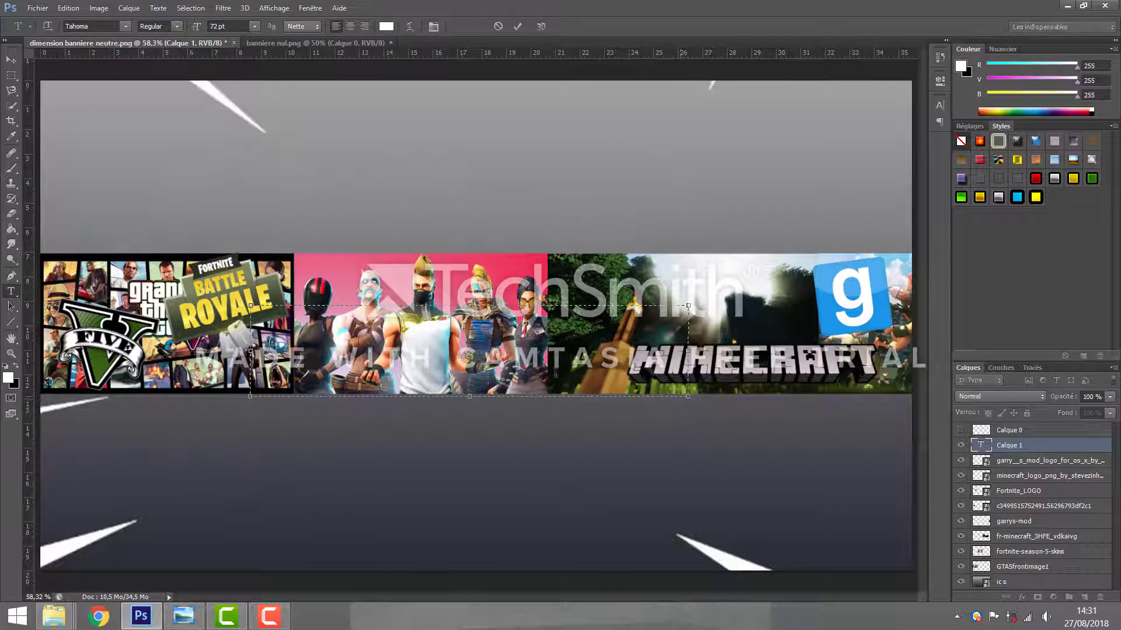
pyautogui.write('LOWN')
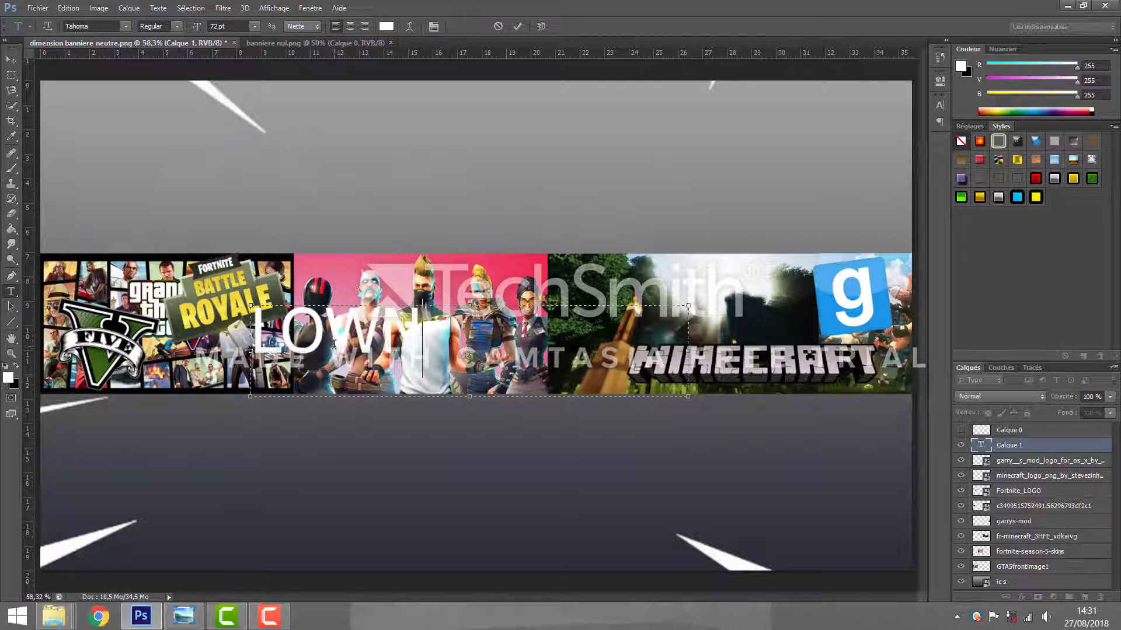
pyautogui.write('3R')
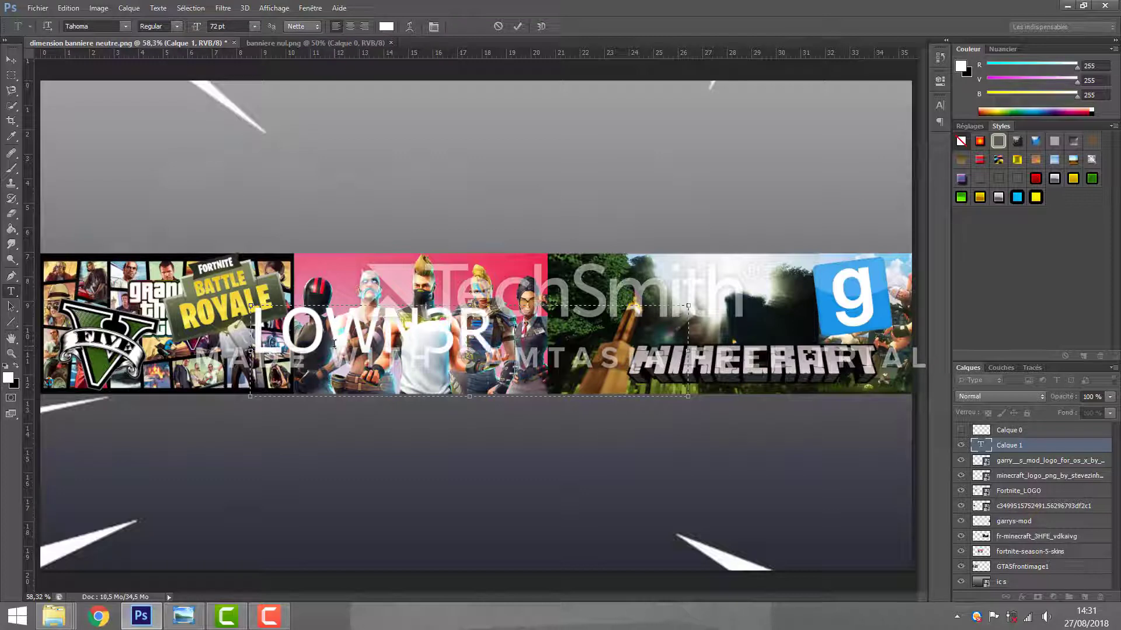
pyautogui.write(' &')
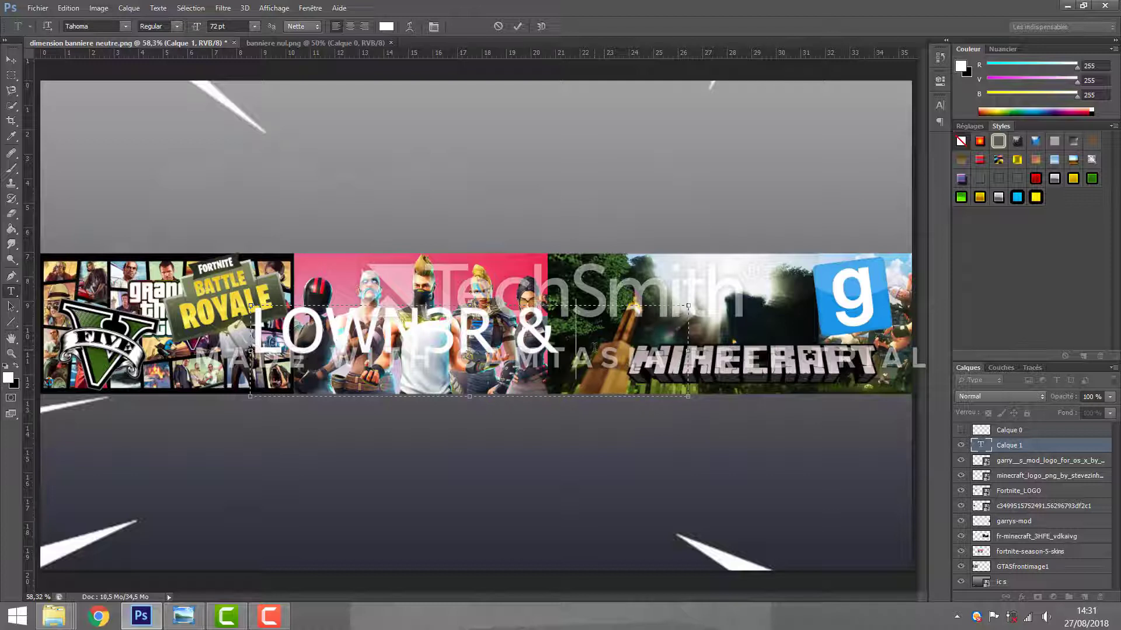
# Step: Try the channel name text at a size of 30 pt
pyautogui.hotkey('ctrl', 'a')
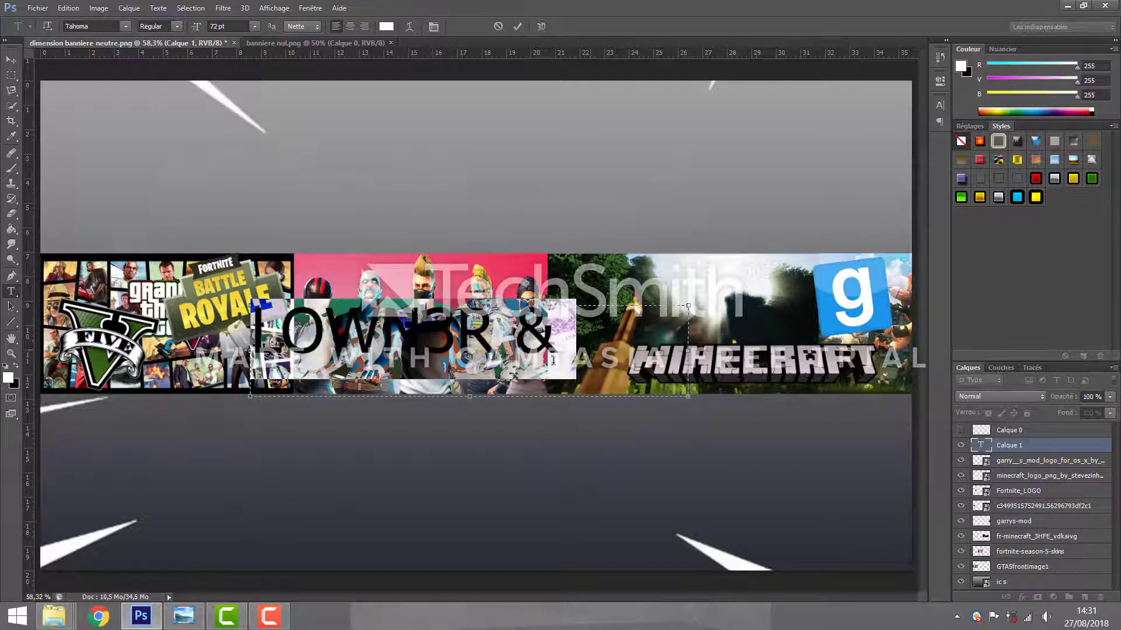
pyautogui.click(255, 27)
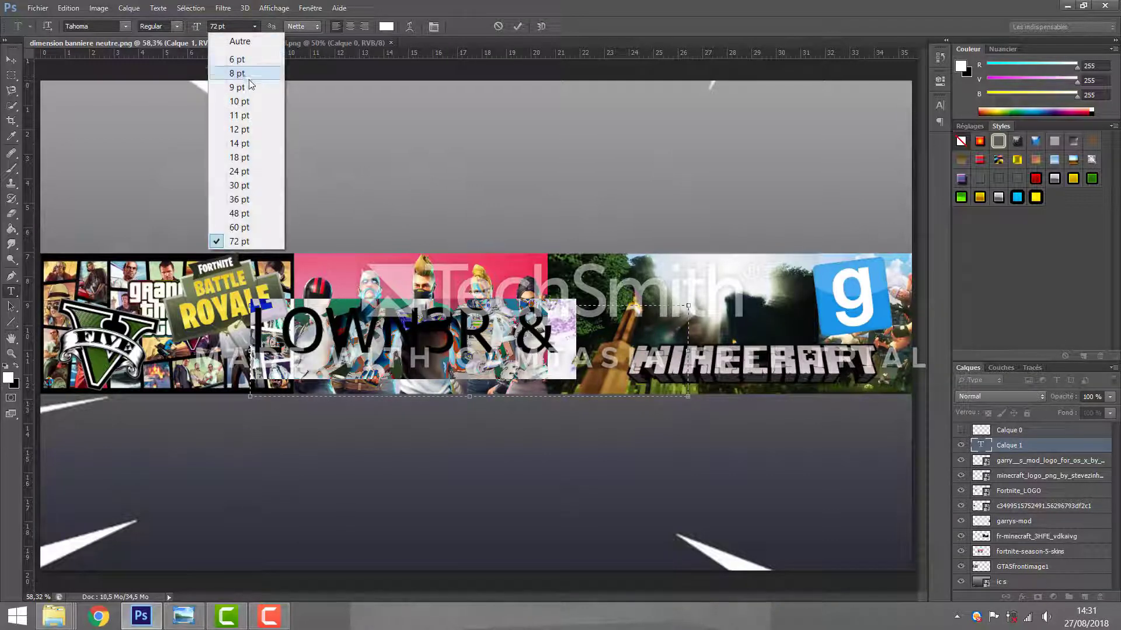
pyautogui.click(243, 180)
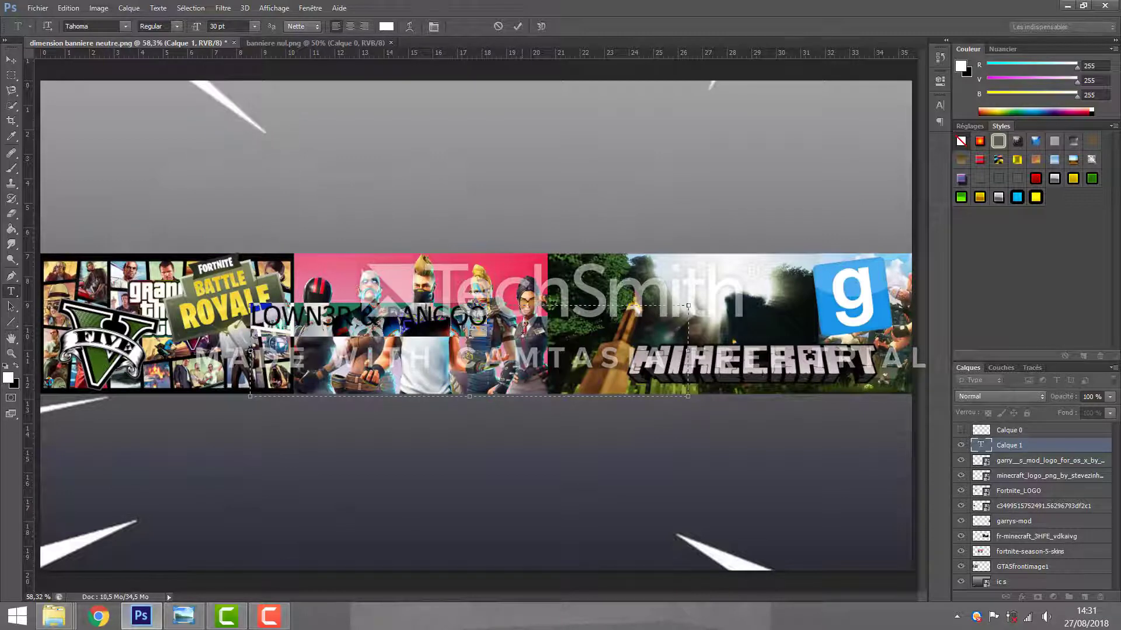
pyautogui.click(523, 330)
pyautogui.moveTo(534, 331); pyautogui.dragTo(249, 323)
pyautogui.click(532, 324)
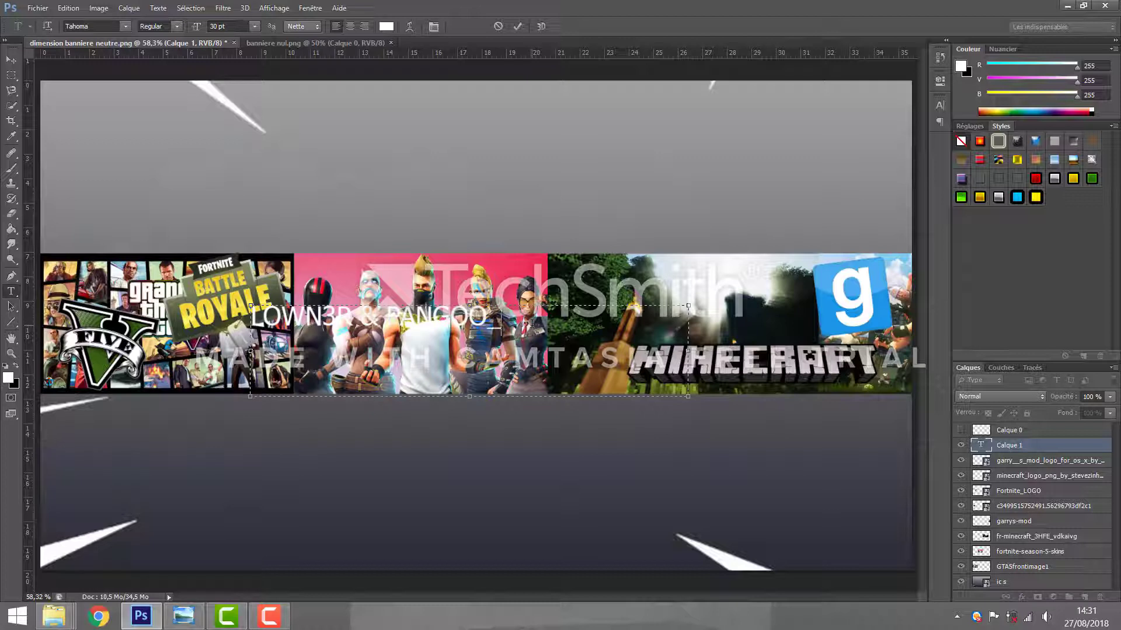
# Step: Enlarge the whole channel name text, trying 60 pt and settling on 48 pt
pyautogui.moveTo(437, 325); pyautogui.dragTo(262, 324)
pyautogui.click(254, 27)
pyautogui.click(236, 227)
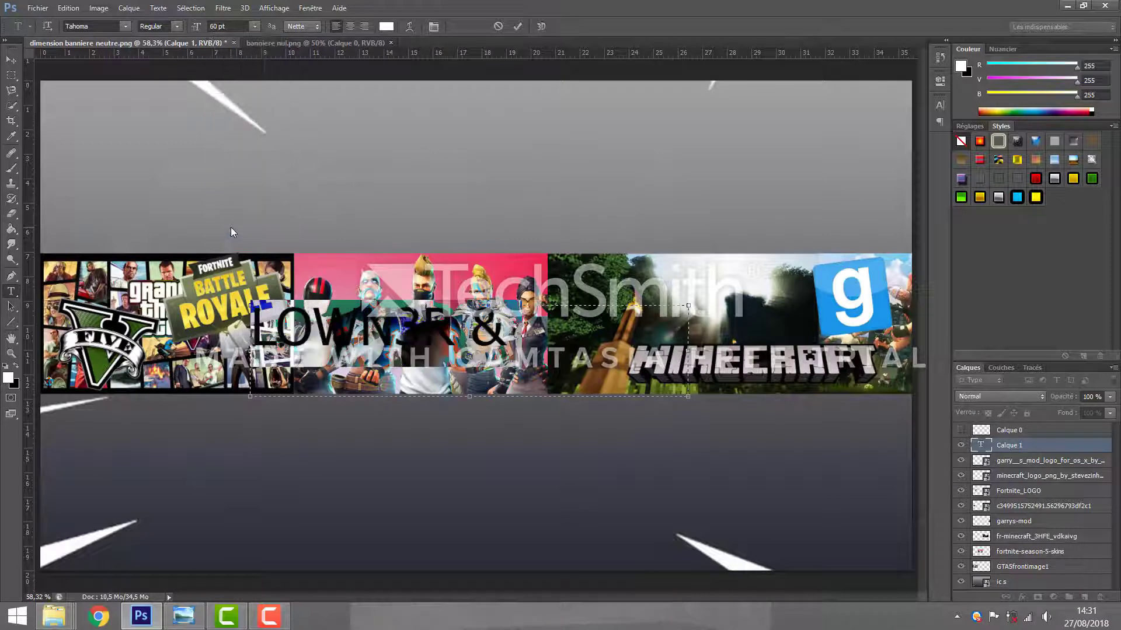
pyautogui.click(255, 26)
pyautogui.click(240, 212)
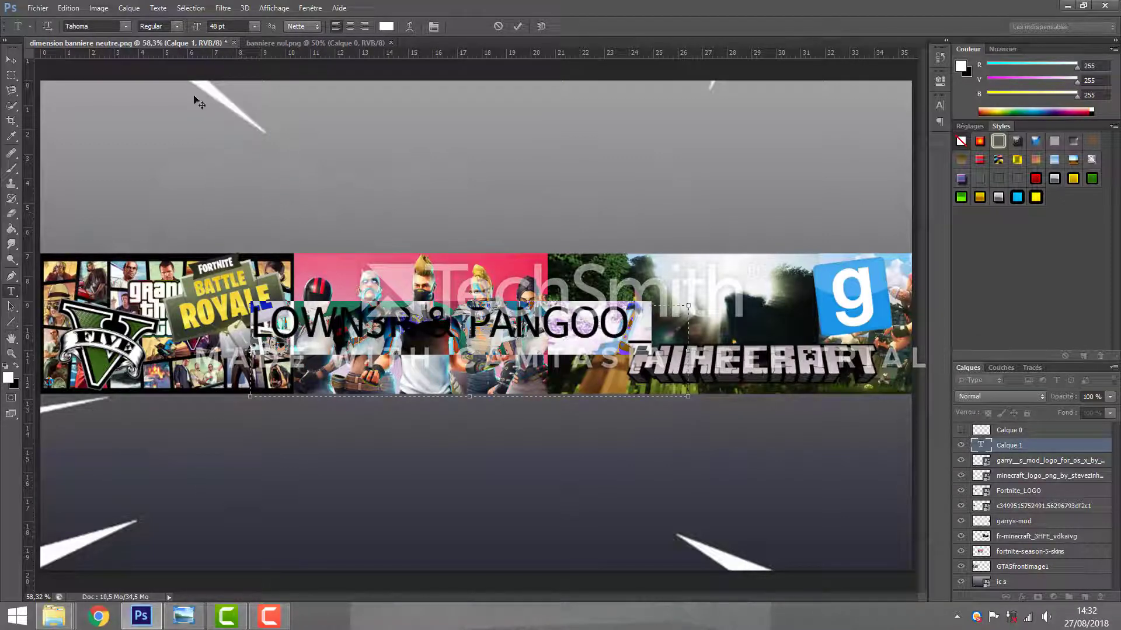
# Step: Look through the installed fonts and their samples for a suitable channel name typeface
pyautogui.click(125, 26)
pyautogui.moveTo(211, 286); pyautogui.dragTo(209, 43)
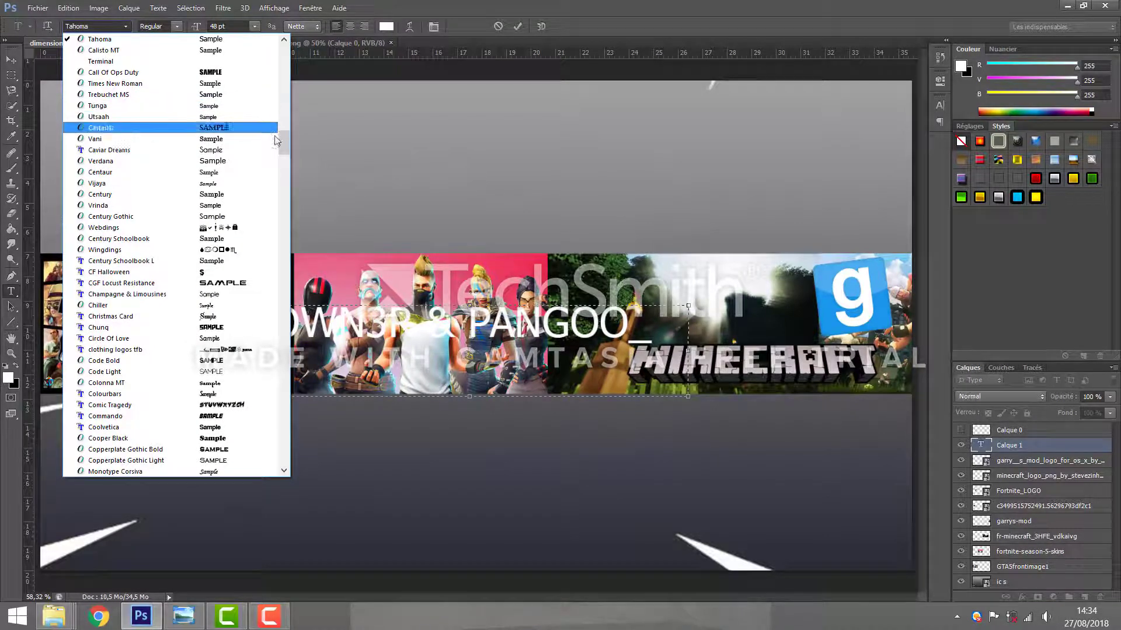
pyautogui.moveTo(284, 149); pyautogui.dragTo(273, 352)
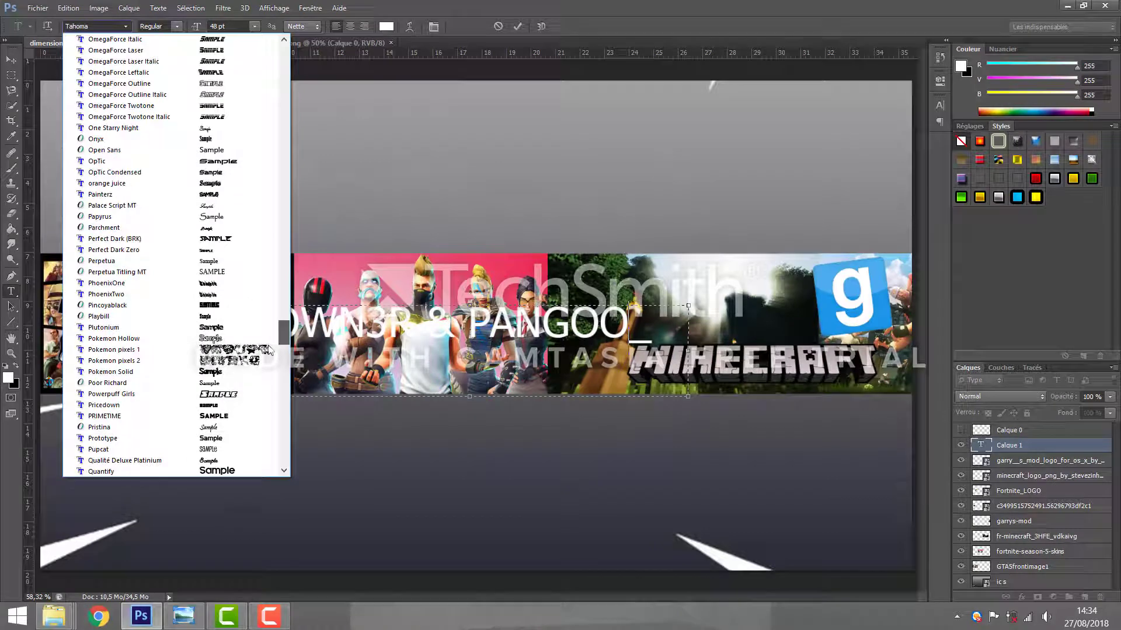
pyautogui.click(290, 367)
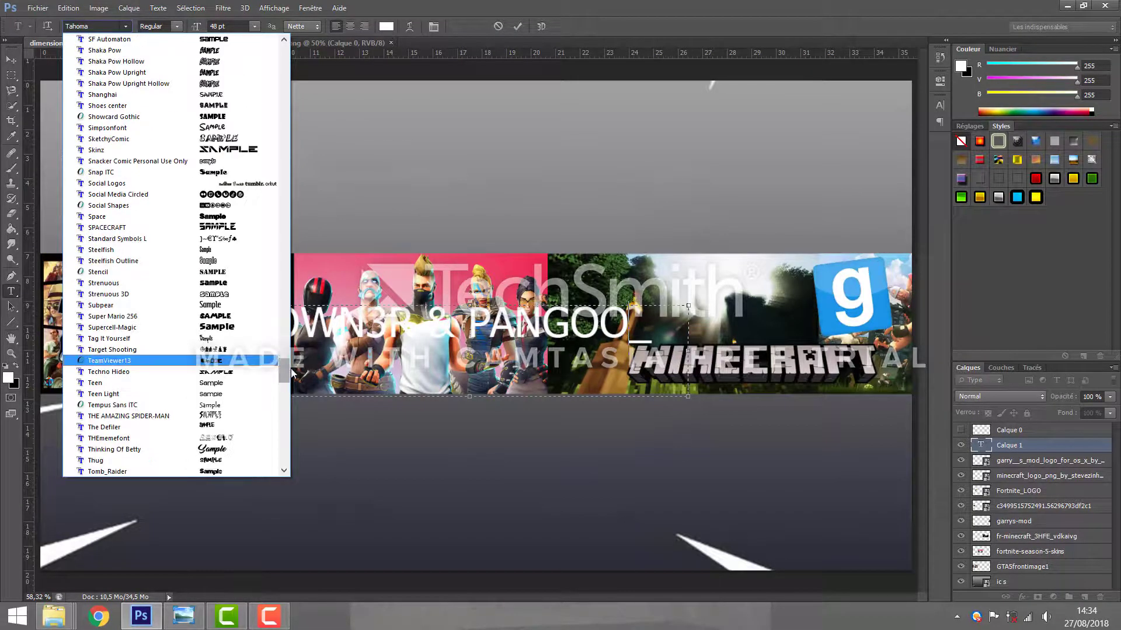
pyautogui.moveTo(291, 376); pyautogui.dragTo(279, 64)
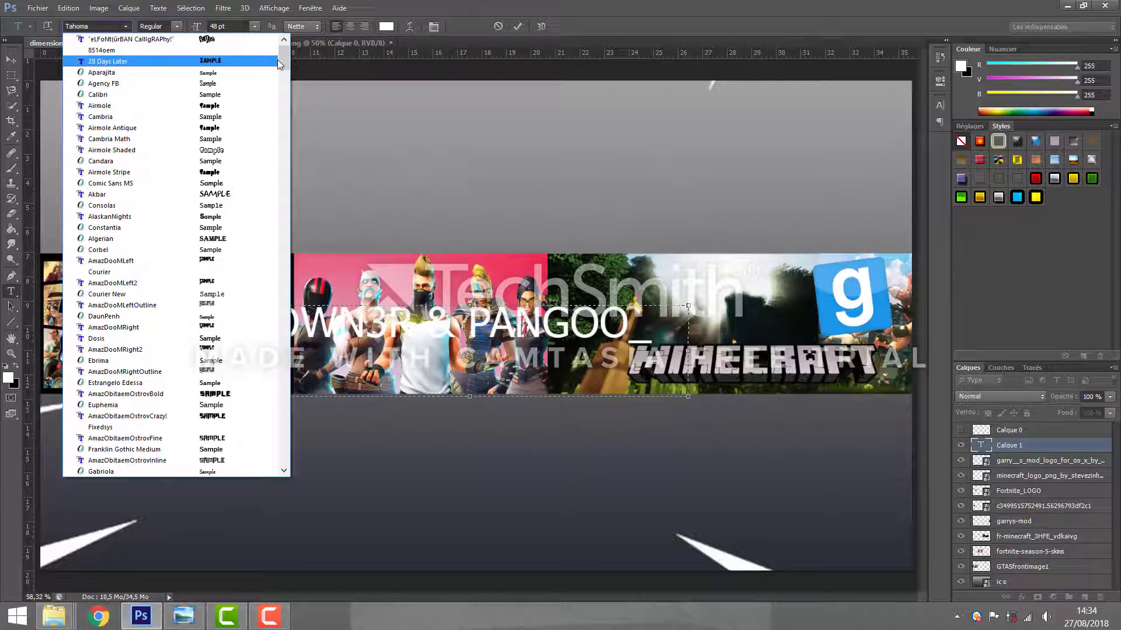
pyautogui.moveTo(283, 60); pyautogui.dragTo(288, 54)
pyautogui.moveTo(288, 49); pyautogui.dragTo(286, 59)
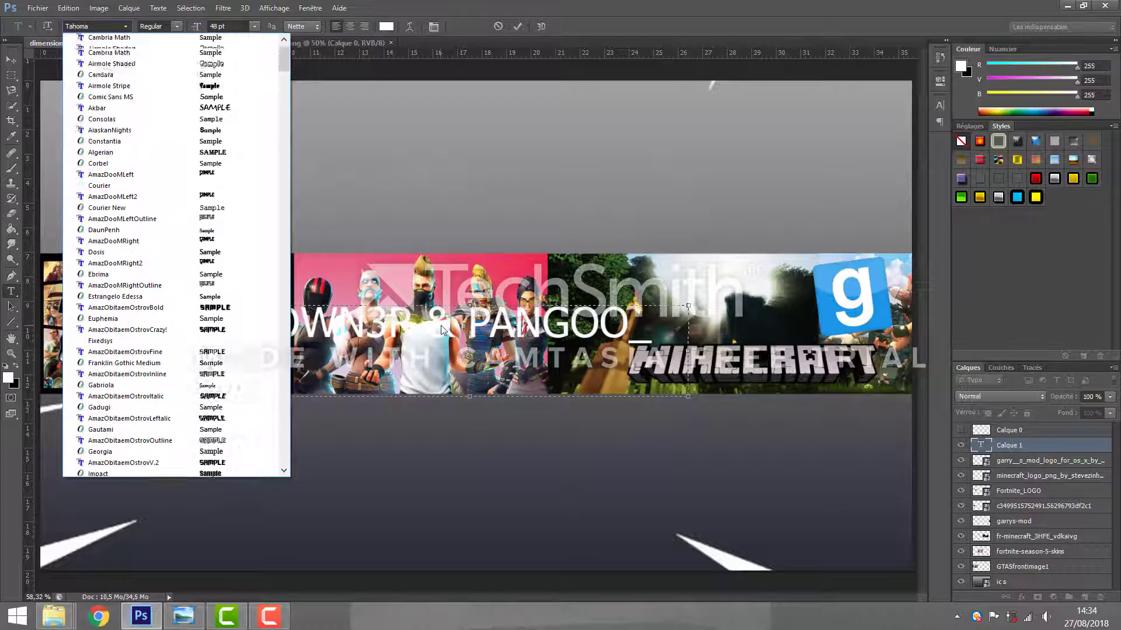
pyautogui.click(440, 325)
# Step: Try the KG HAPPY font on the whole channel name text
pyautogui.hotkey('ctrl', 'a')
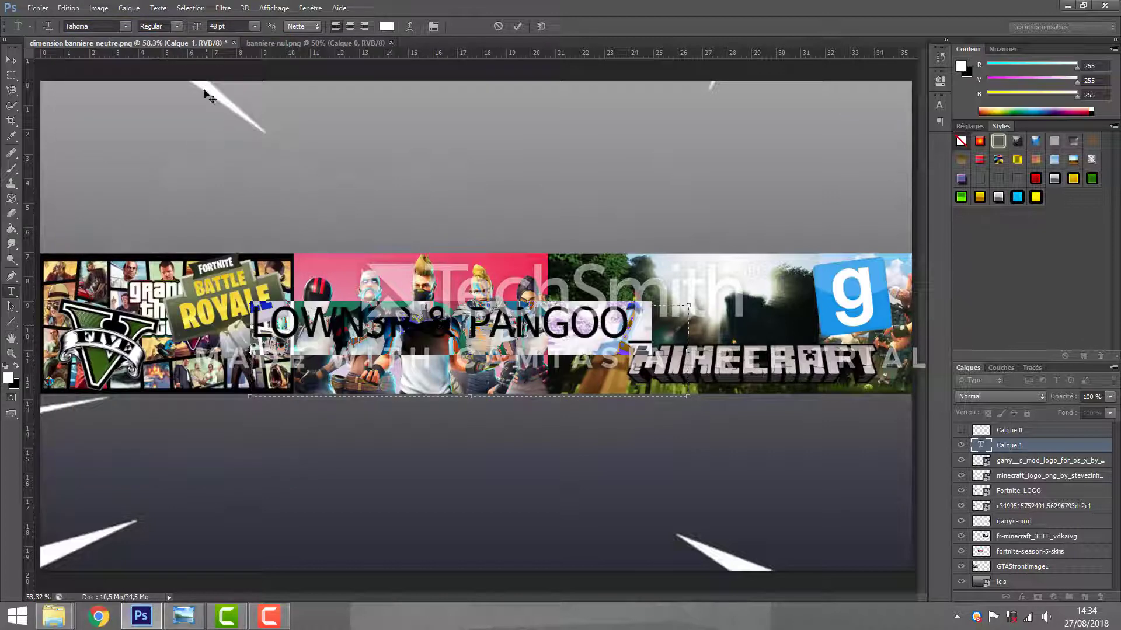
pyautogui.click(124, 27)
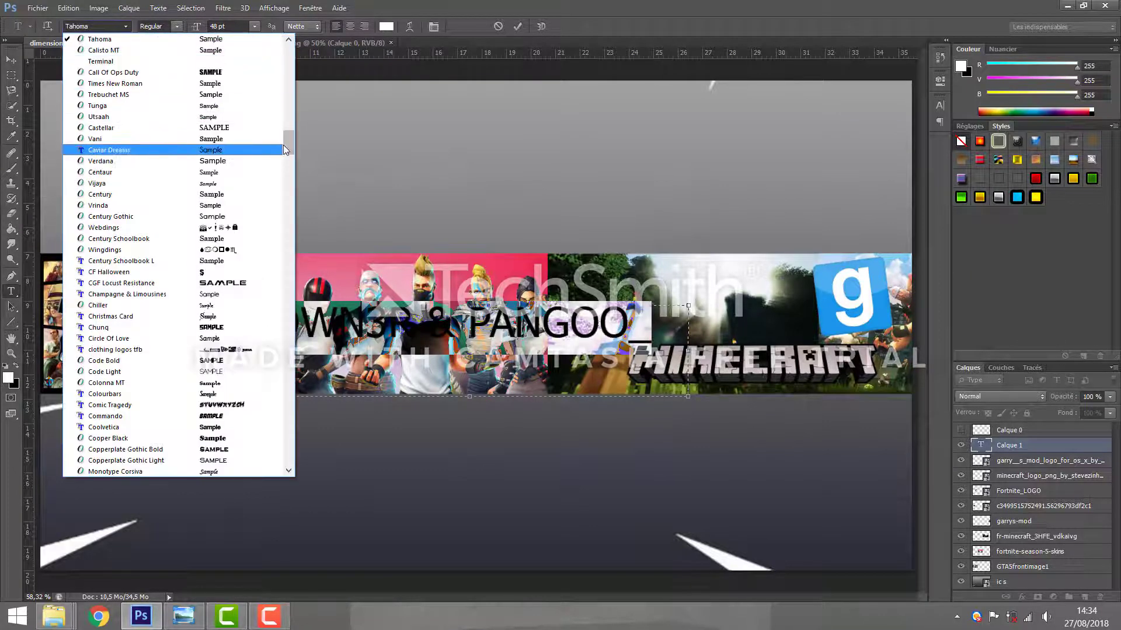
pyautogui.moveTo(282, 145); pyautogui.dragTo(284, 150)
pyautogui.scroll(-3, 293, 147)
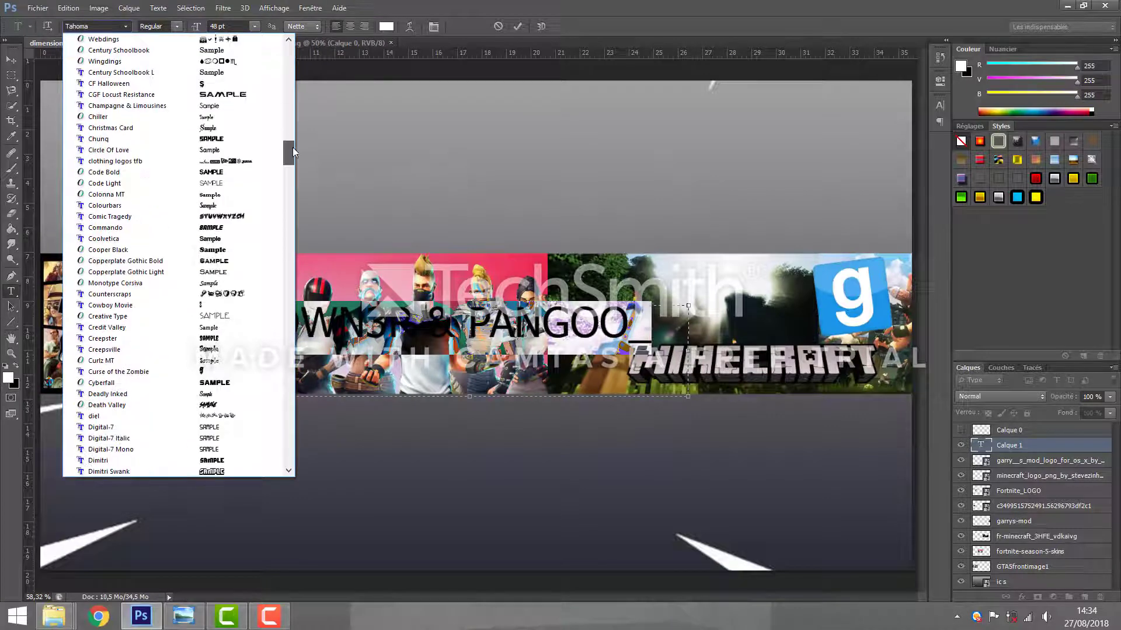
pyautogui.scroll(-2, 292, 151)
pyautogui.moveTo(293, 151); pyautogui.dragTo(290, 252)
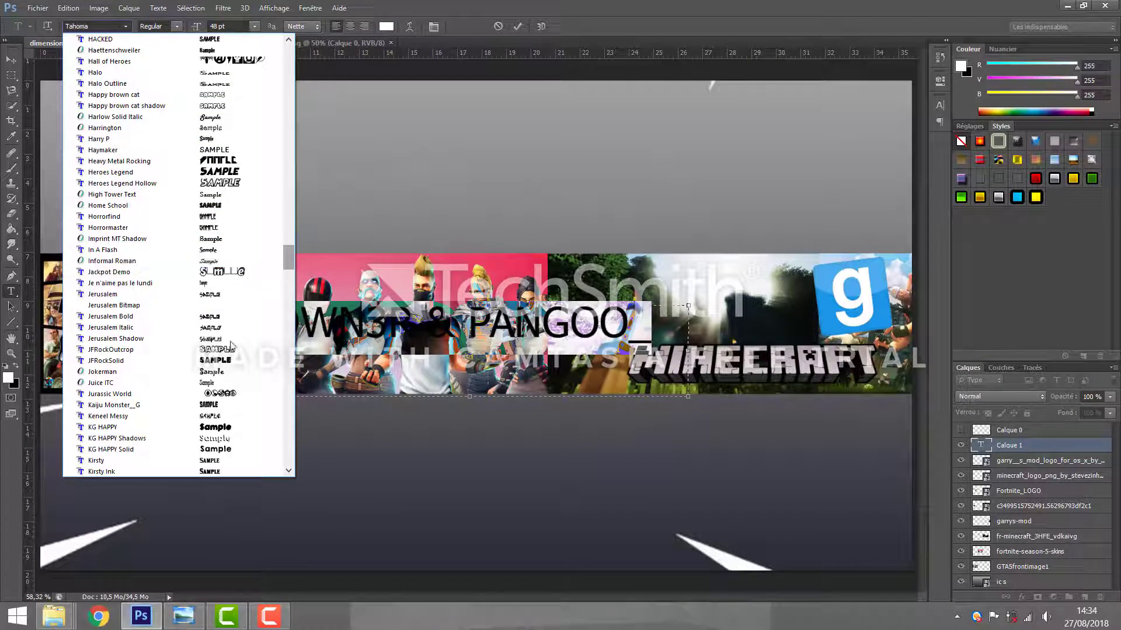
pyautogui.click(146, 430)
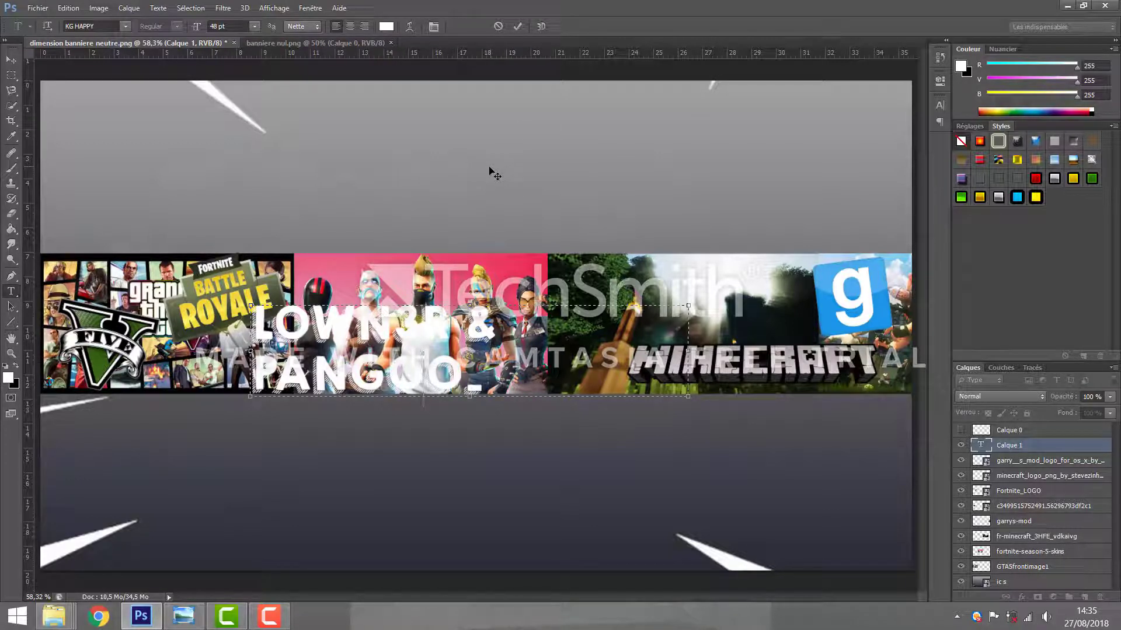
# Step: Check the lettering in the reference banner "banniere nul.png" and try the MEGA SLANT LINE (TT) font on the channel name
pyautogui.click(280, 42)
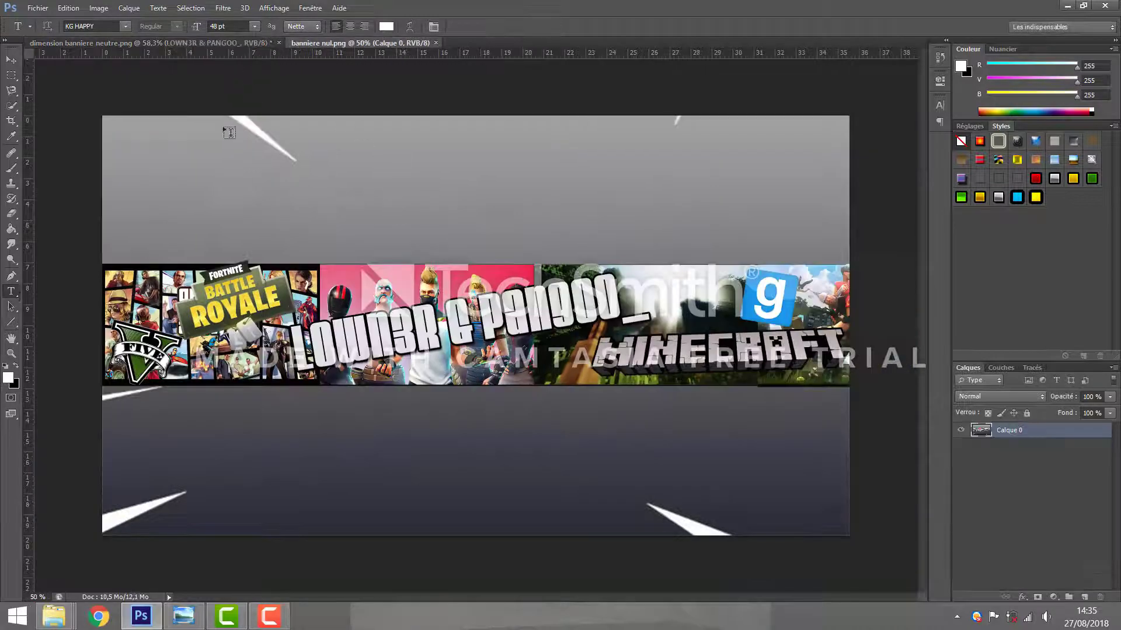
pyautogui.click(151, 43)
pyautogui.click(399, 322)
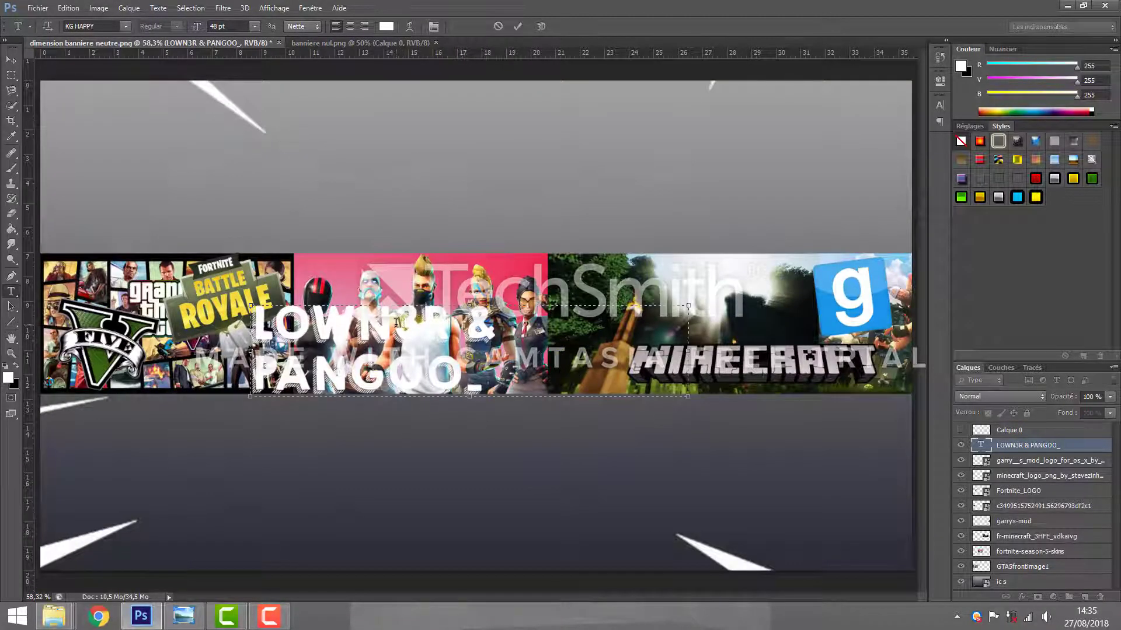
pyautogui.hotkey('ctrl', 'a')
pyautogui.click(125, 27)
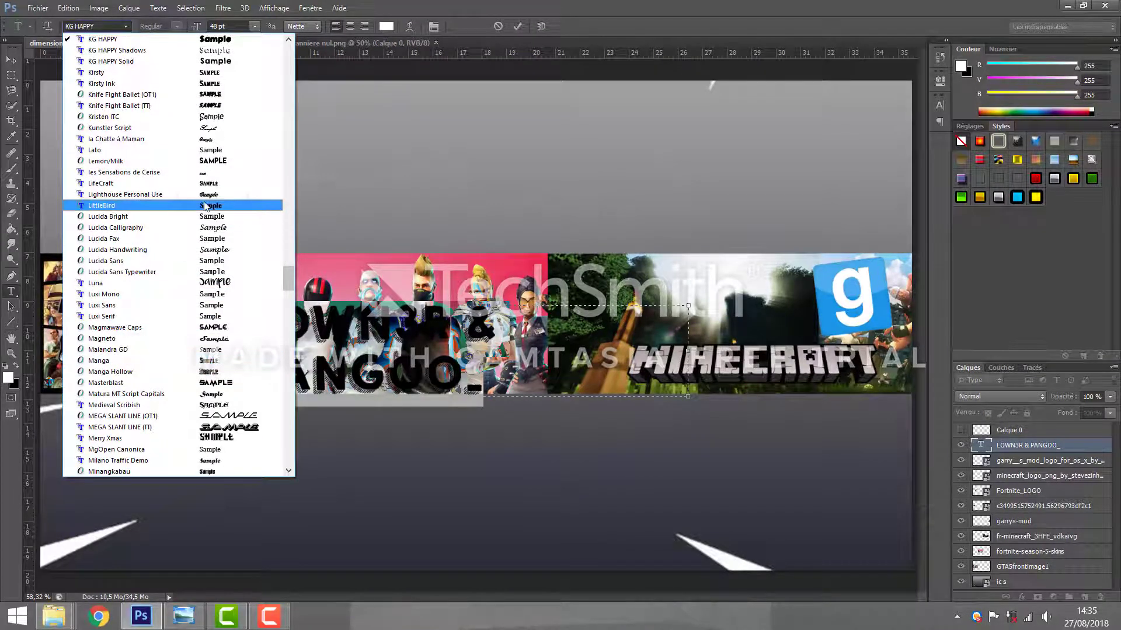
pyautogui.moveTo(288, 278)
pyautogui.mouseDown()
pyautogui.moveTo(299, 331)
pyautogui.moveTo(290, 288)
pyautogui.mouseUp()
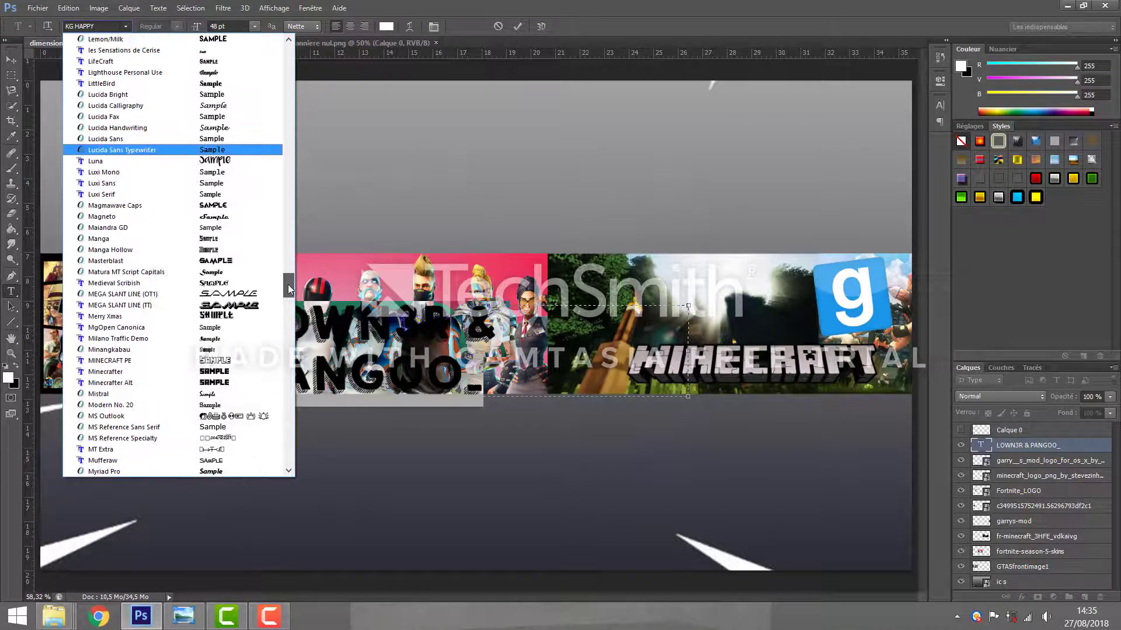
pyautogui.click(258, 305)
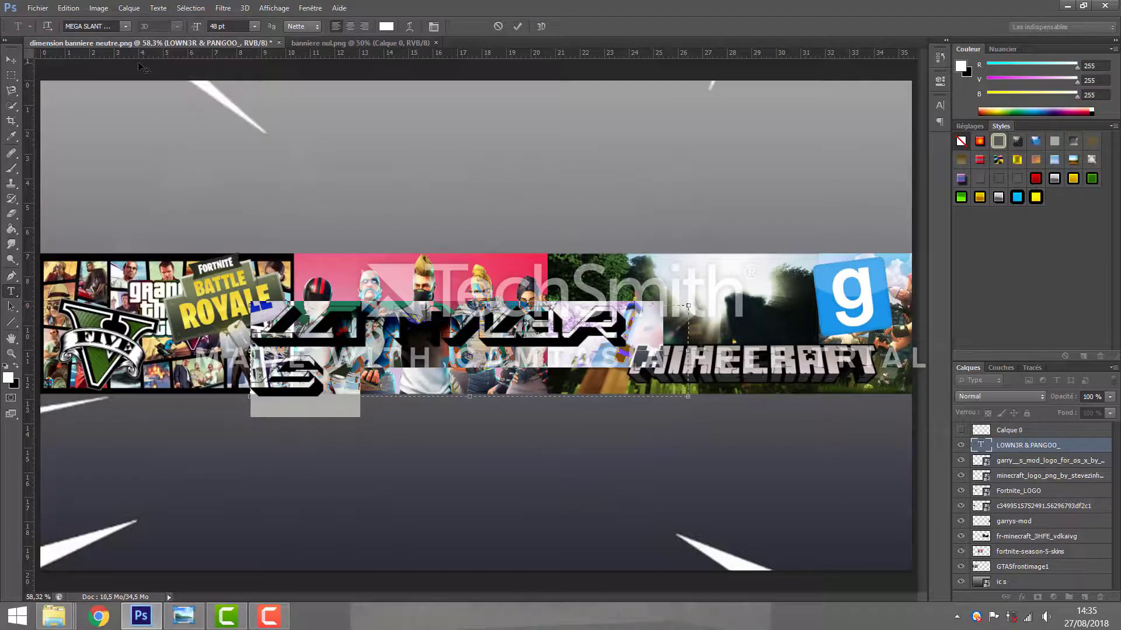
# Step: Set the font of the whole channel name text to Riffic Free
pyautogui.click(125, 27)
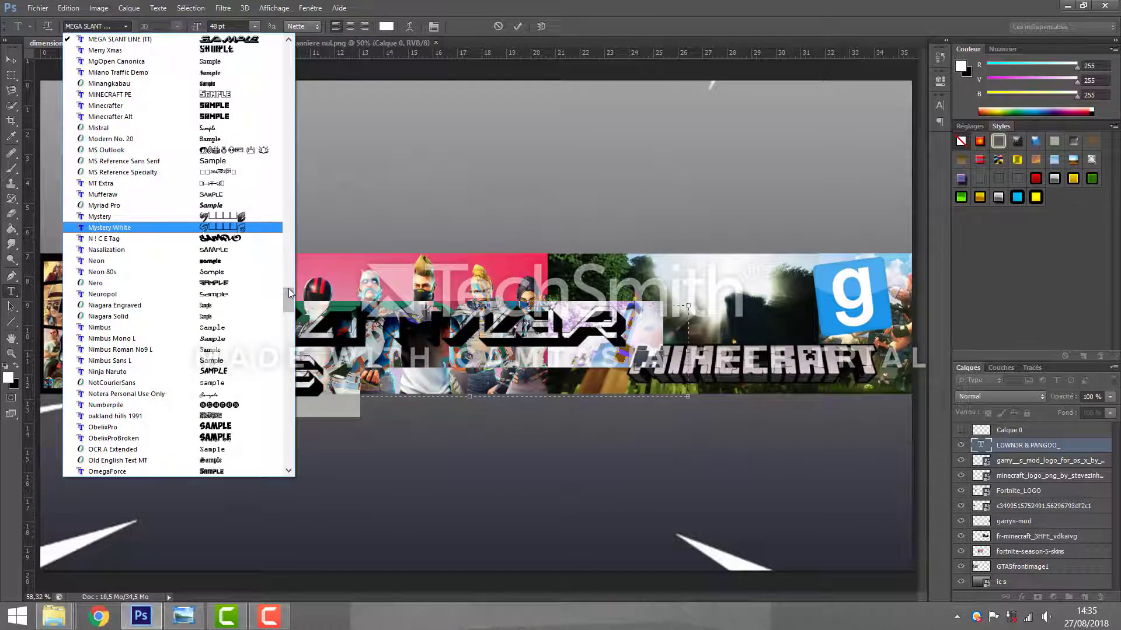
pyautogui.moveTo(289, 288); pyautogui.dragTo(281, 249)
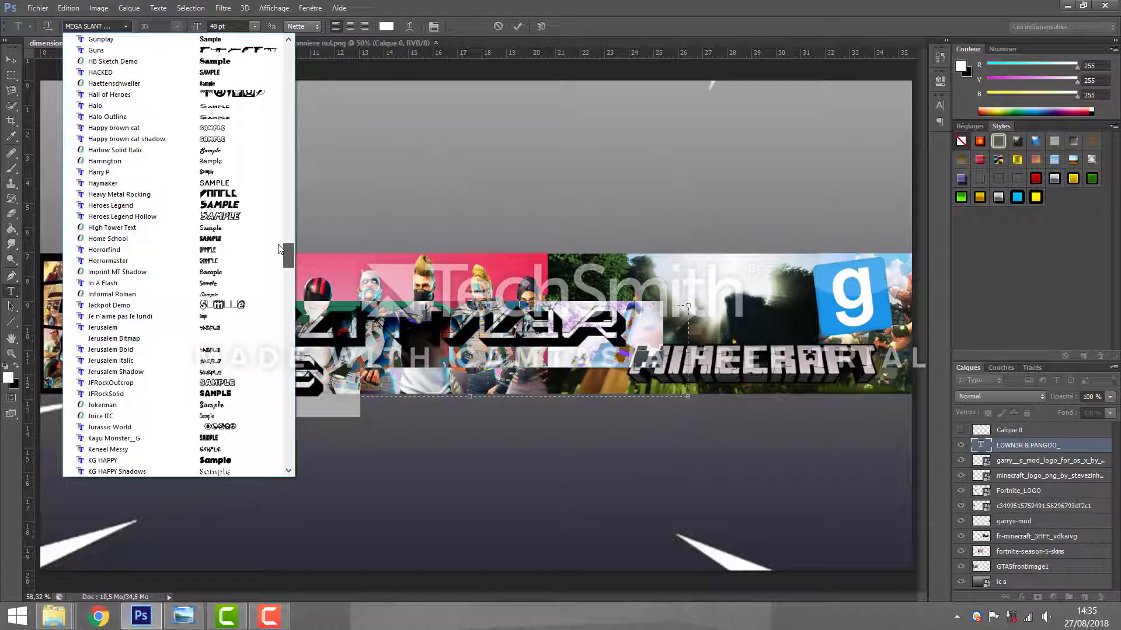
pyautogui.moveTo(281, 249); pyautogui.dragTo(279, 235)
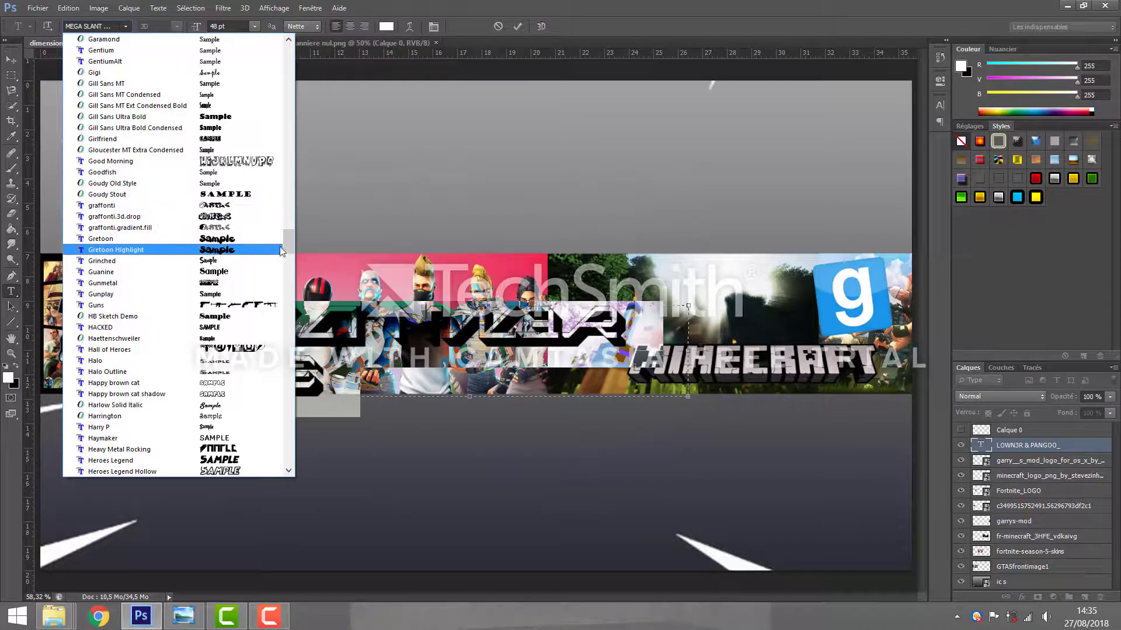
pyautogui.moveTo(286, 241); pyautogui.dragTo(285, 226)
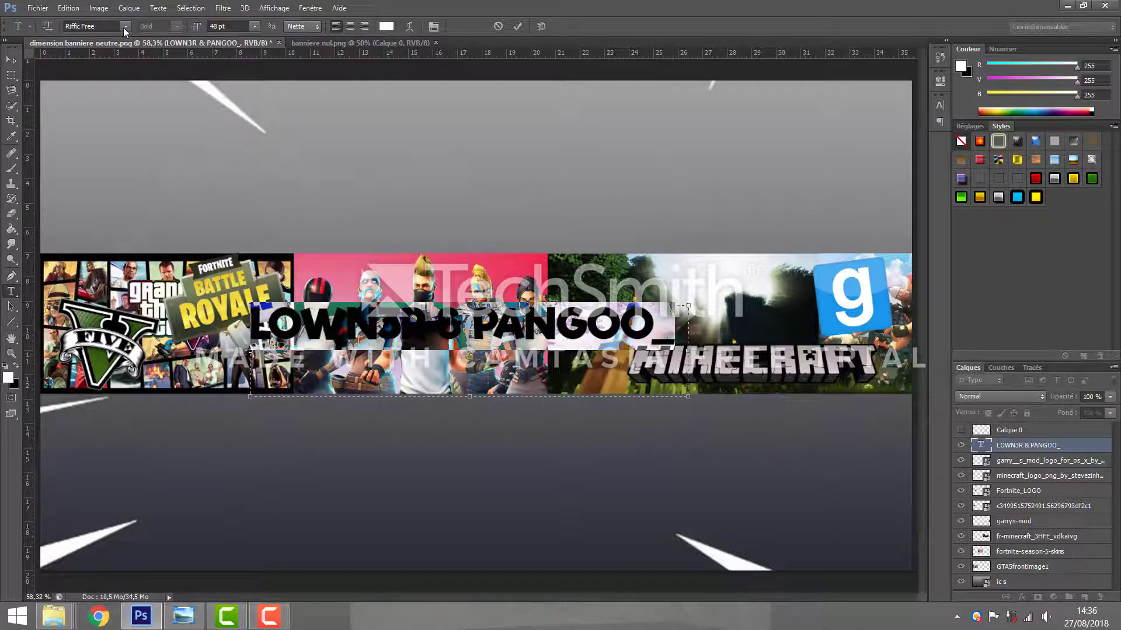
pyautogui.click(124, 28)
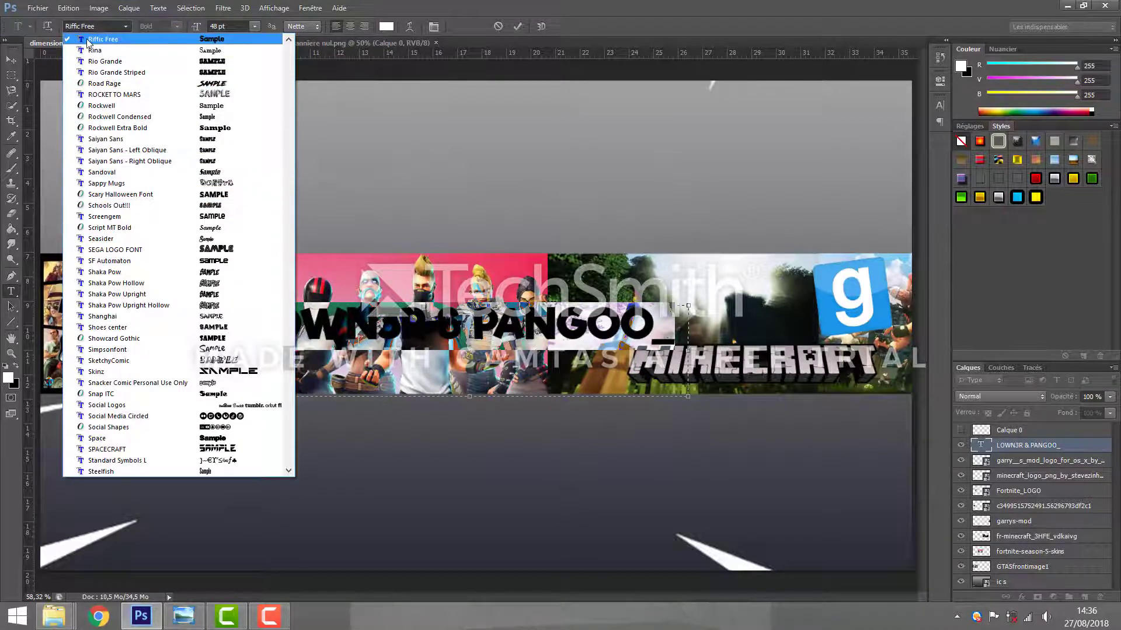
pyautogui.scroll(1, 146, 49)
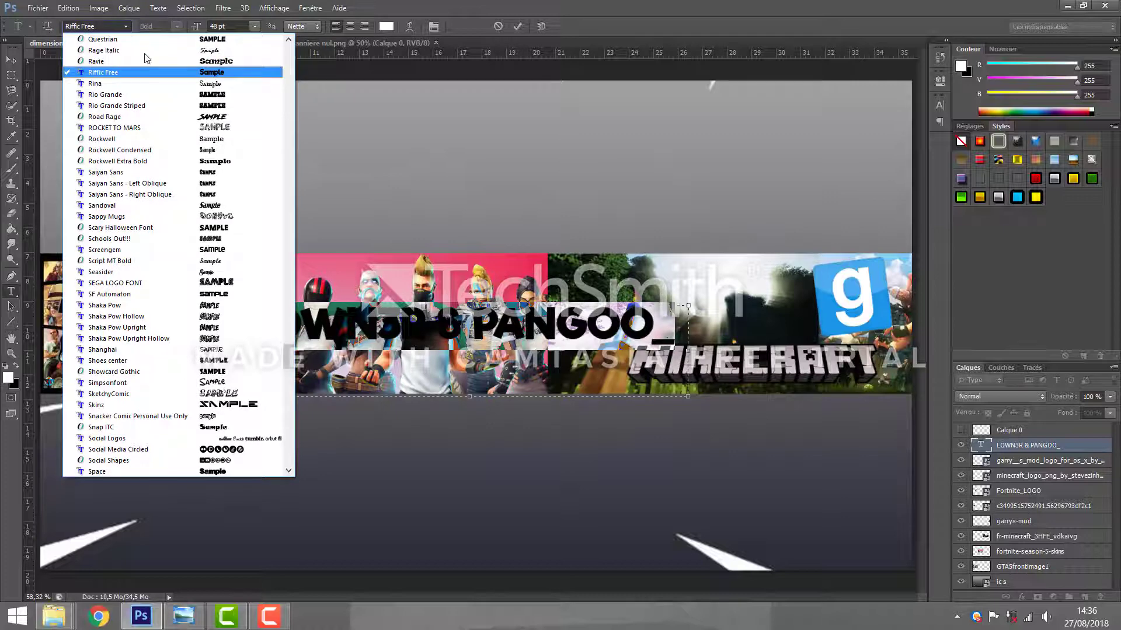
pyautogui.press('Escape')
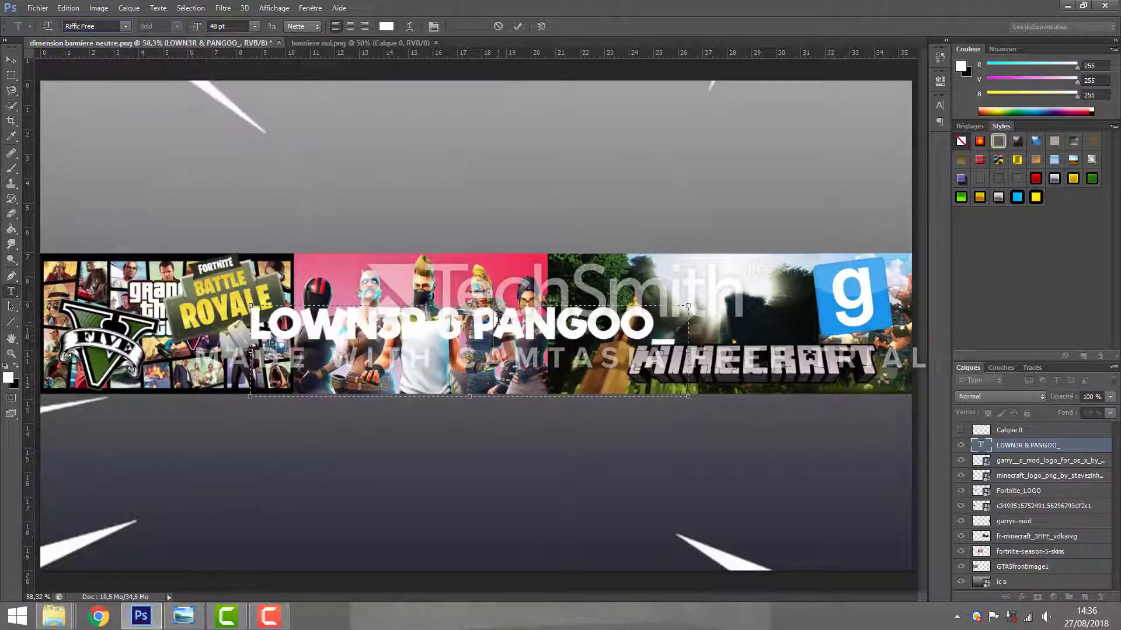
# Step: Move the channel name text to the lower part of the central image strip, beside the Minecraft logo
pyautogui.click(10, 60)
pyautogui.moveTo(375, 322); pyautogui.dragTo(405, 211)
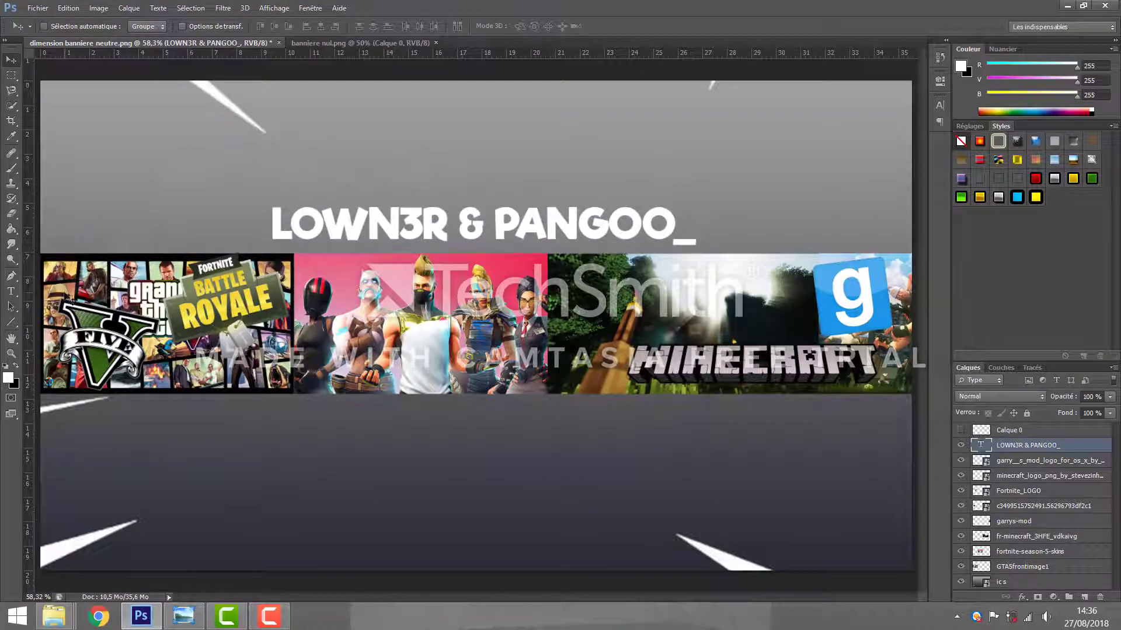
pyautogui.moveTo(367, 225); pyautogui.dragTo(574, 360)
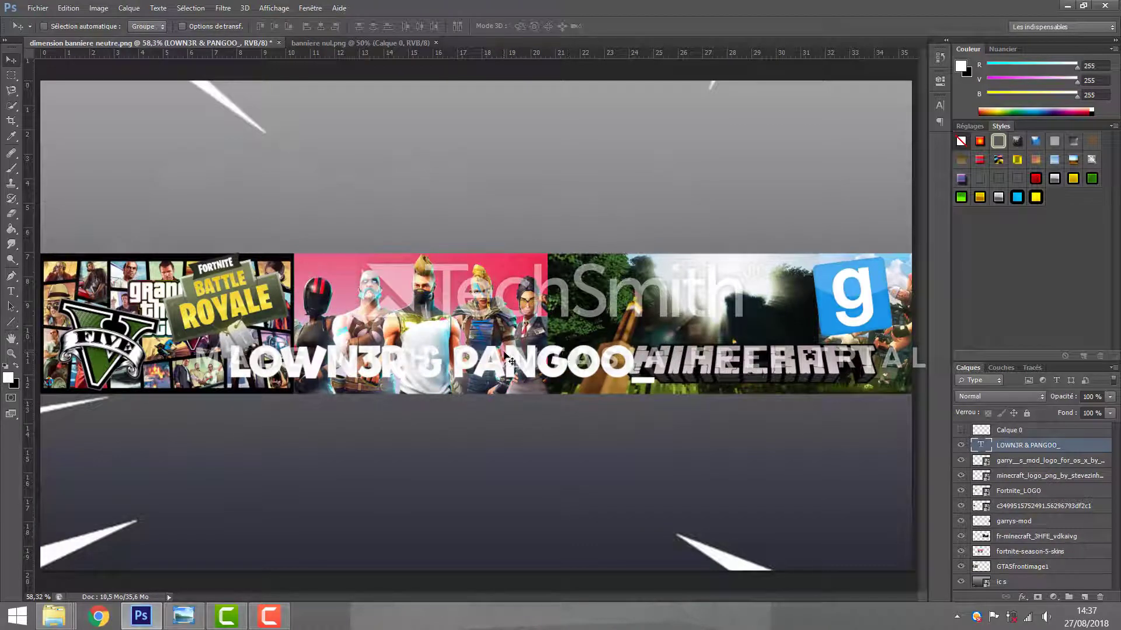
pyautogui.moveTo(387, 365); pyautogui.dragTo(343, 358)
# Step: Rotate the channel name text about 7.8° counter-clockwise and shift it toward the middle of the strip
pyautogui.hotkey('ctrl', 't')
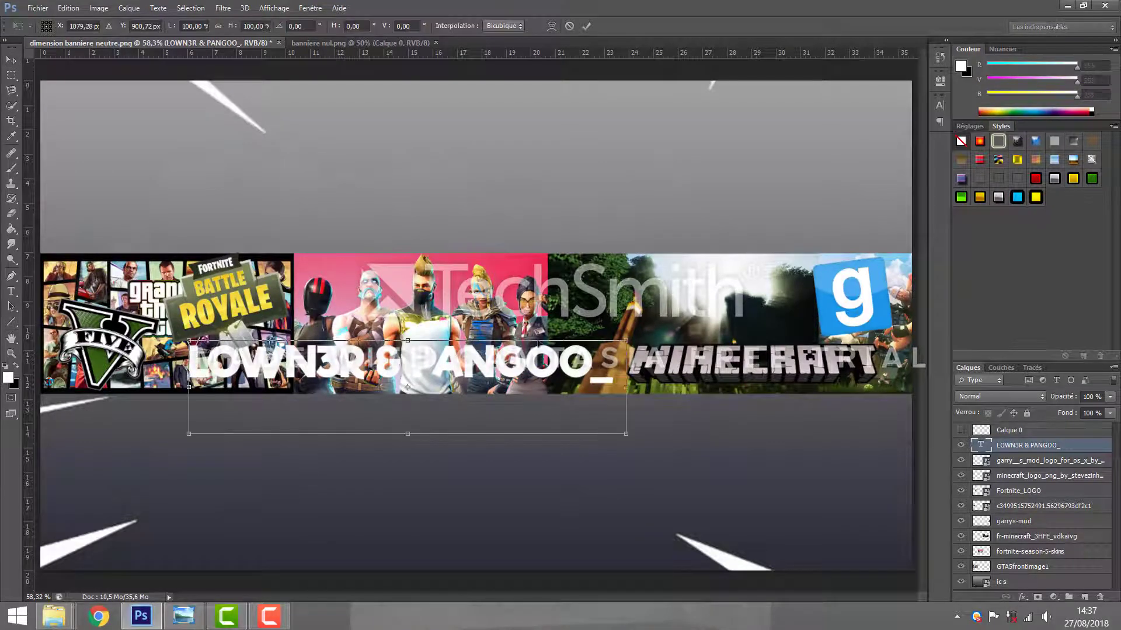
pyautogui.moveTo(661, 327); pyautogui.dragTo(641, 299)
pyautogui.moveTo(442, 354); pyautogui.dragTo(489, 330)
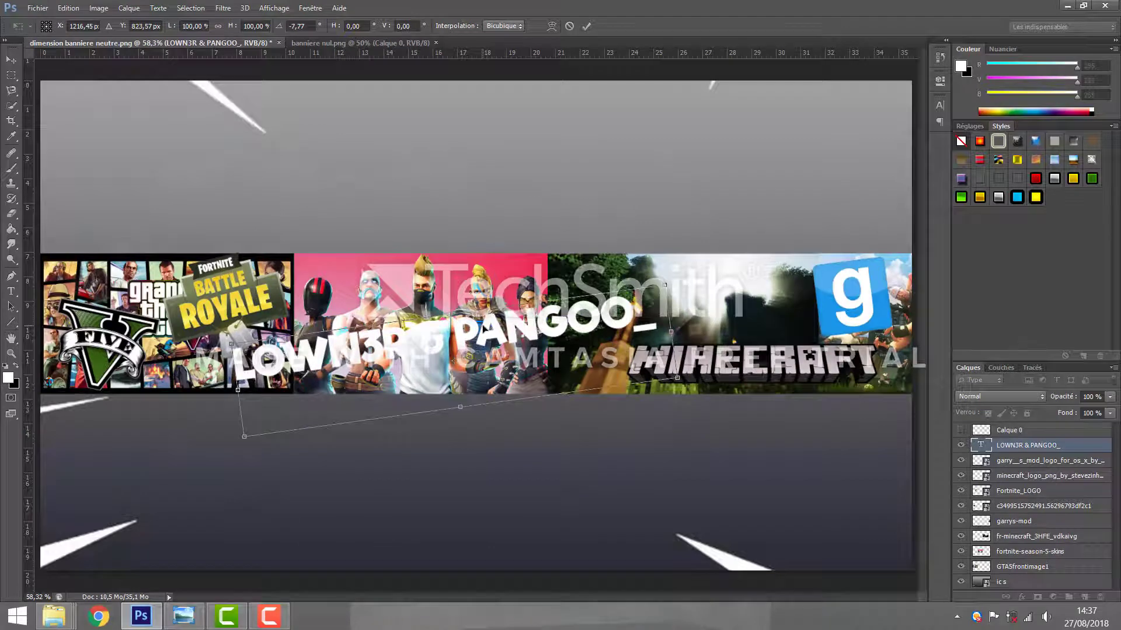
pyautogui.press('Return')
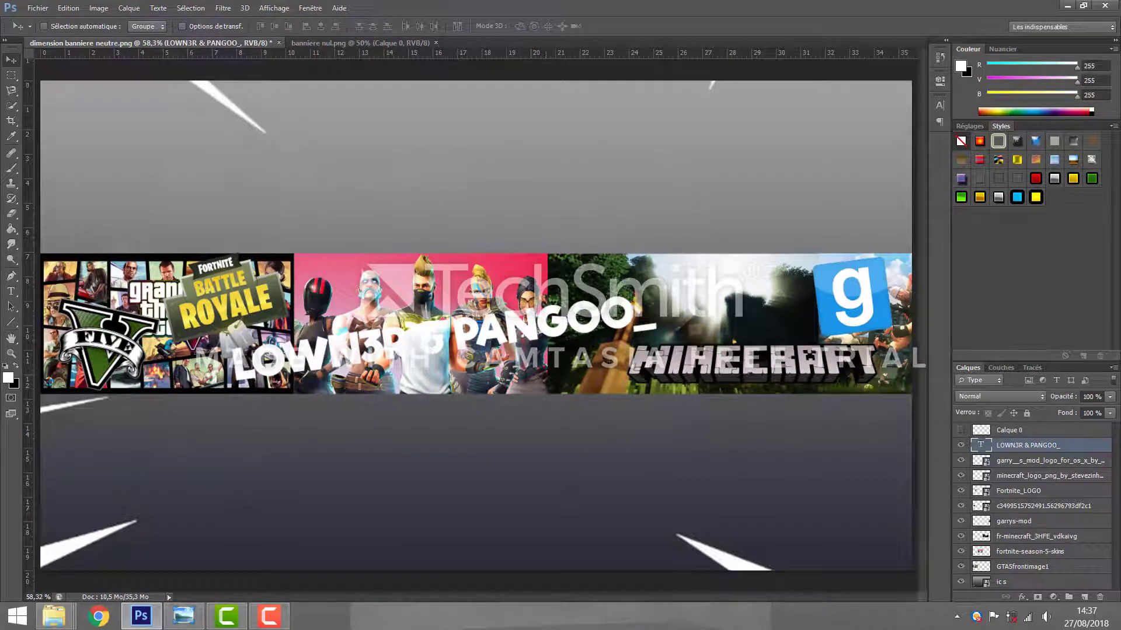
# Step: Reduce the tilt of the channel name text to a slight upward slant and lower it within the strip
pyautogui.hotkey('ctrl', 't')
pyautogui.moveTo(688, 264); pyautogui.dragTo(693, 288)
pyautogui.press('Return')
pyautogui.moveTo(482, 339); pyautogui.dragTo(495, 363)
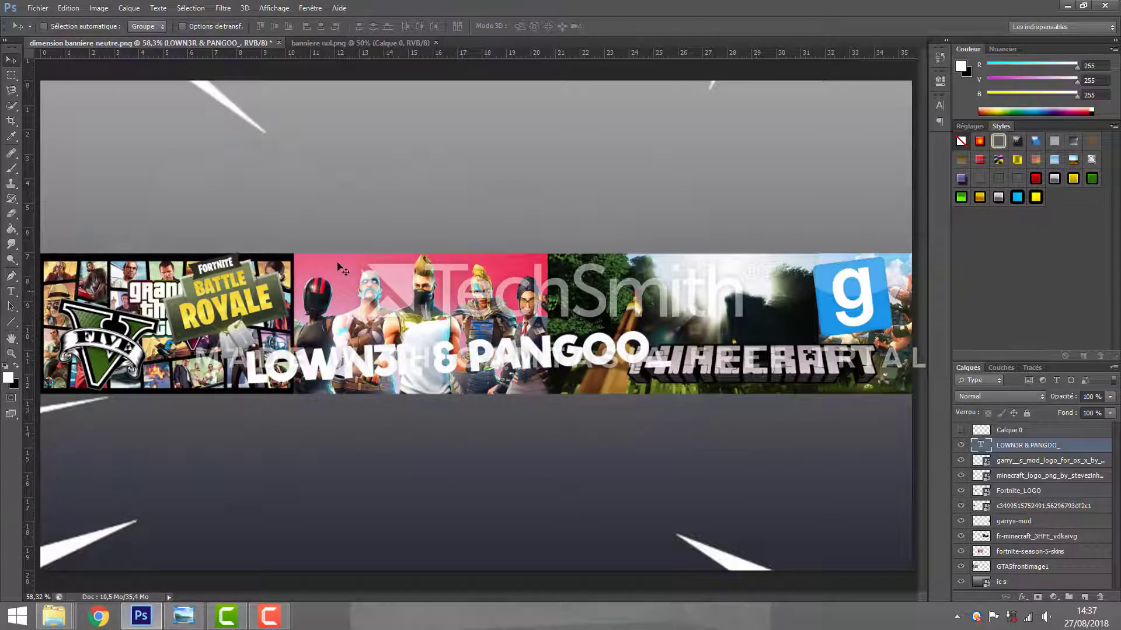
# Step: Compare the channel name's placement and styling with the reference banner "banniere nul.png"
pyautogui.click(303, 42)
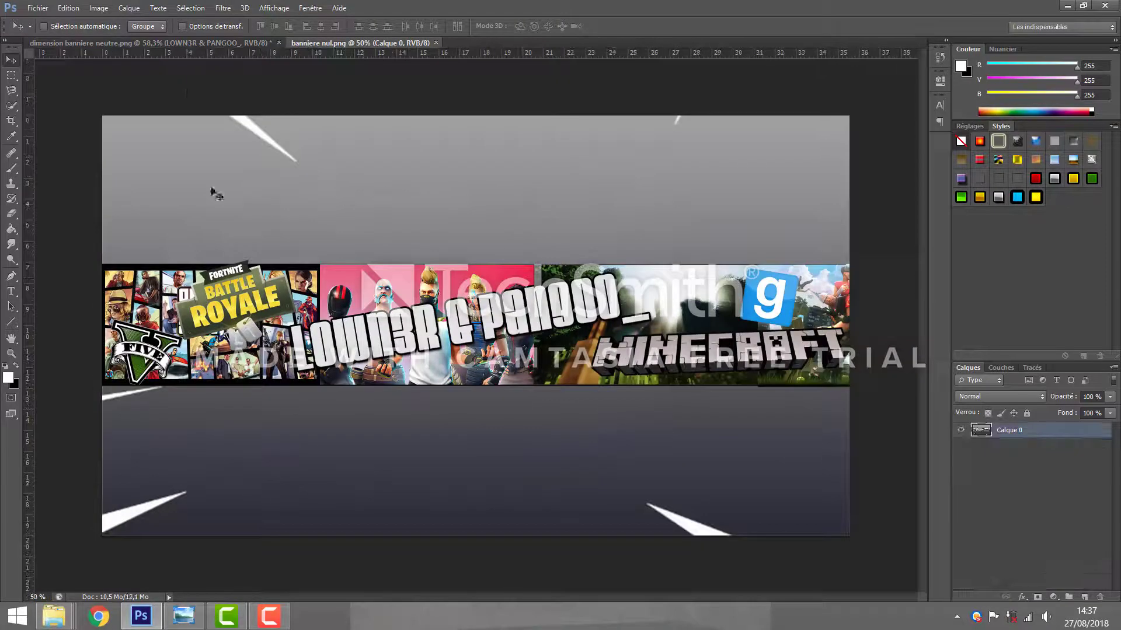
pyautogui.click(202, 43)
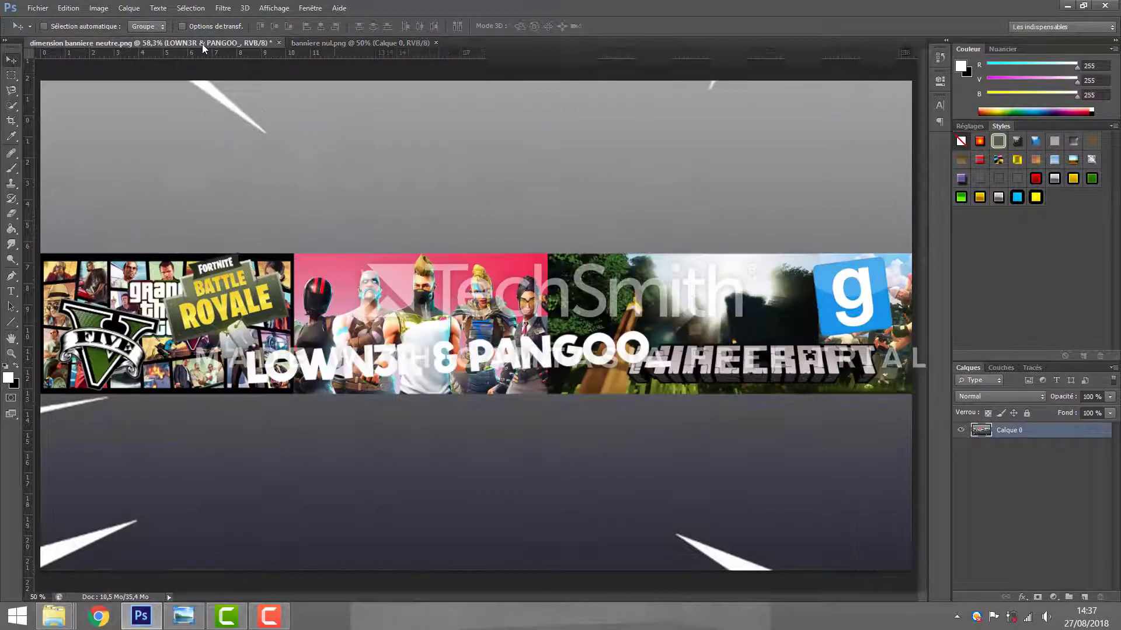
pyautogui.click(366, 42)
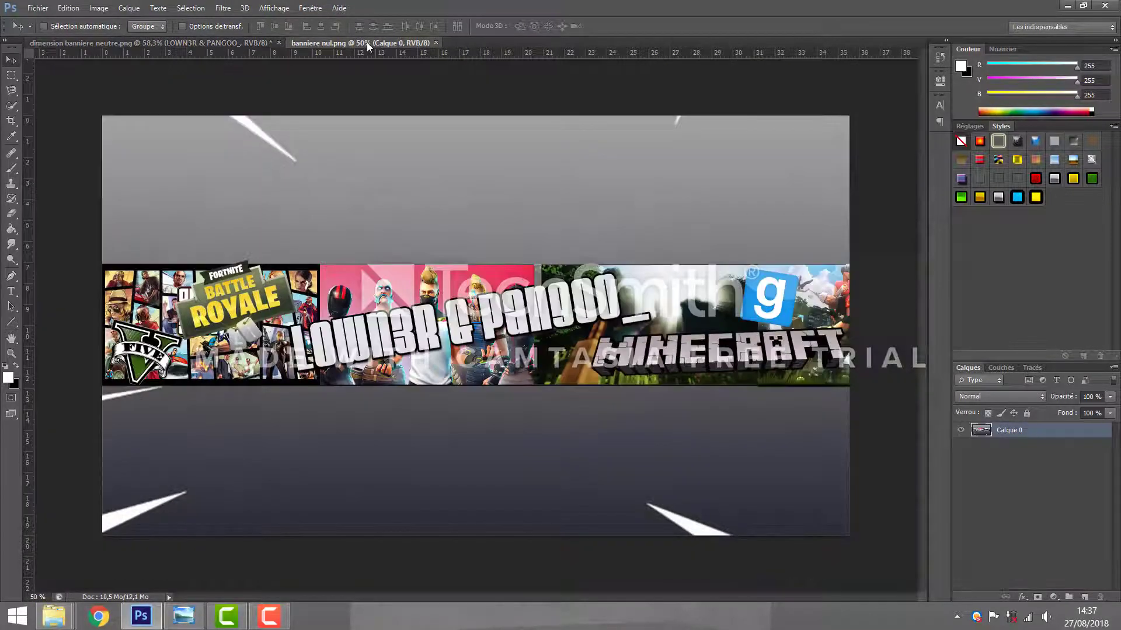
pyautogui.click(181, 41)
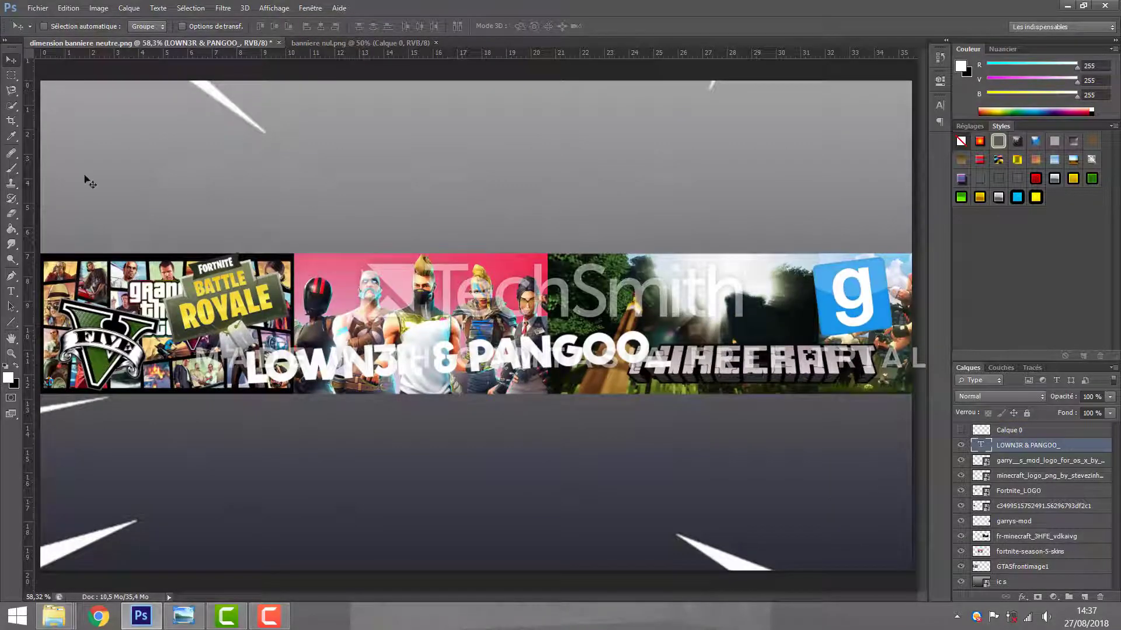
pyautogui.click(306, 43)
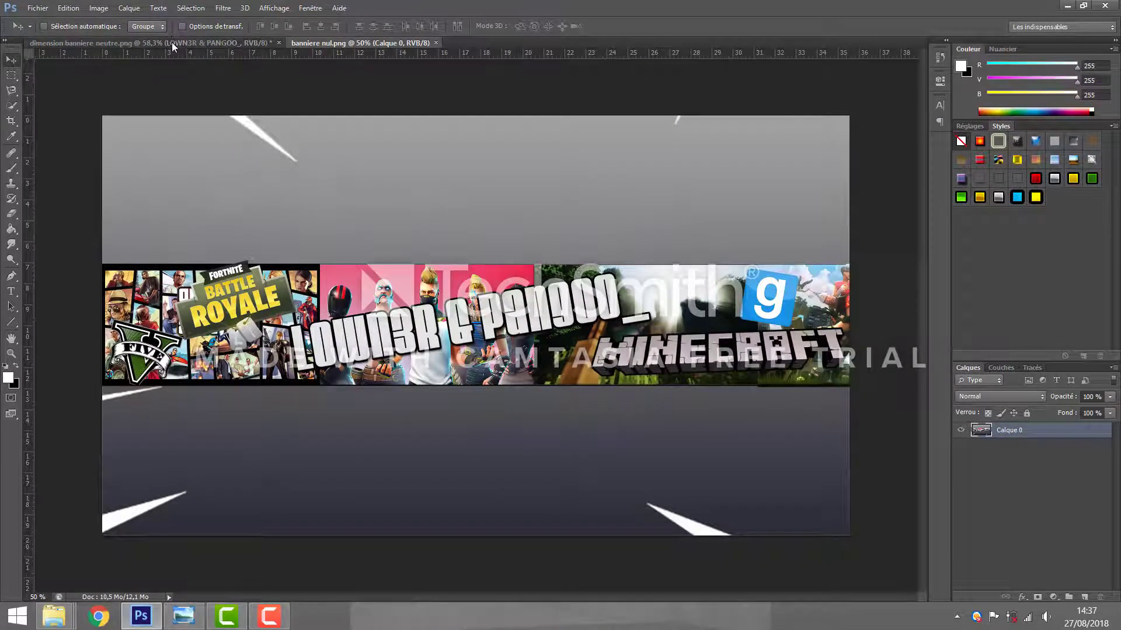
pyautogui.click(172, 41)
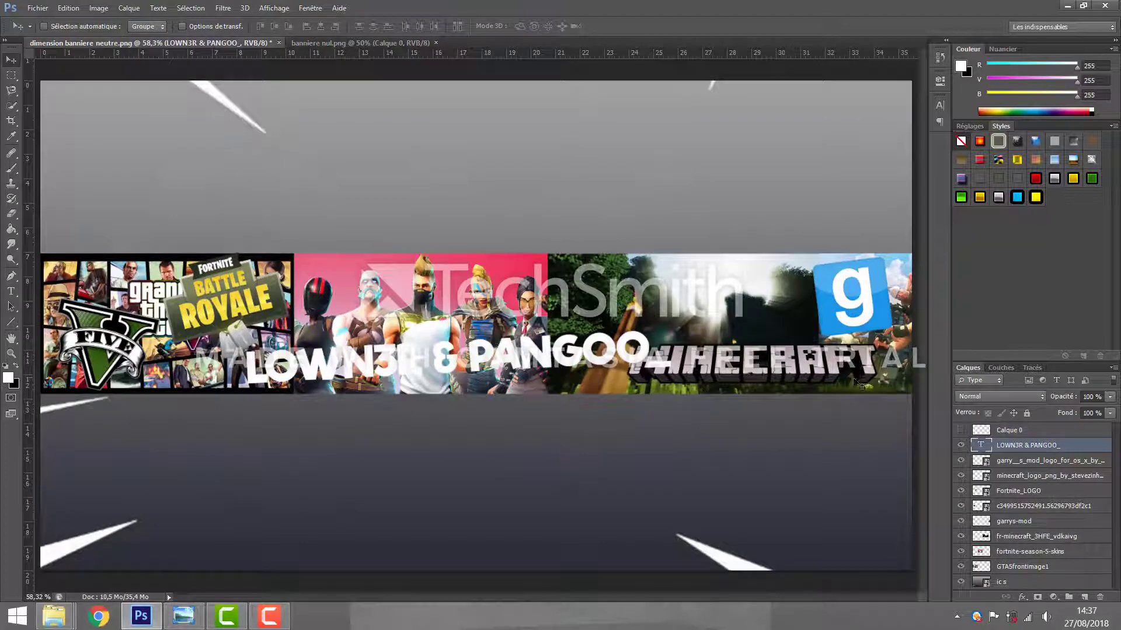
# Step: Add a black outside stroke (Contour) of 8 px to the channel name text layer
pyautogui.doubleClick(1073, 445)
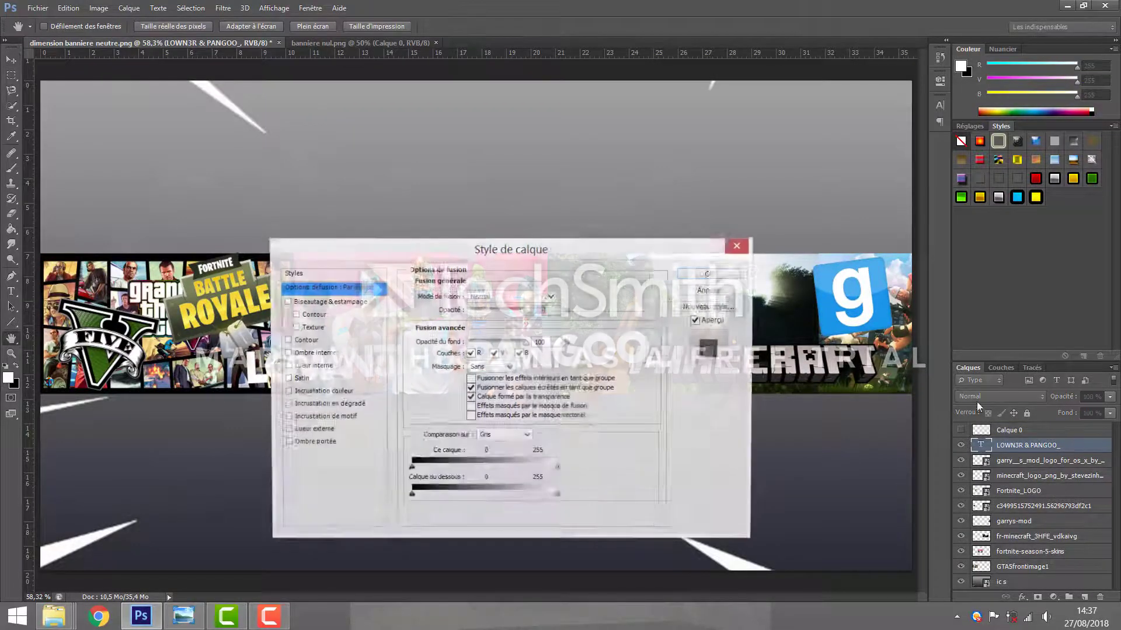
pyautogui.press('Escape')
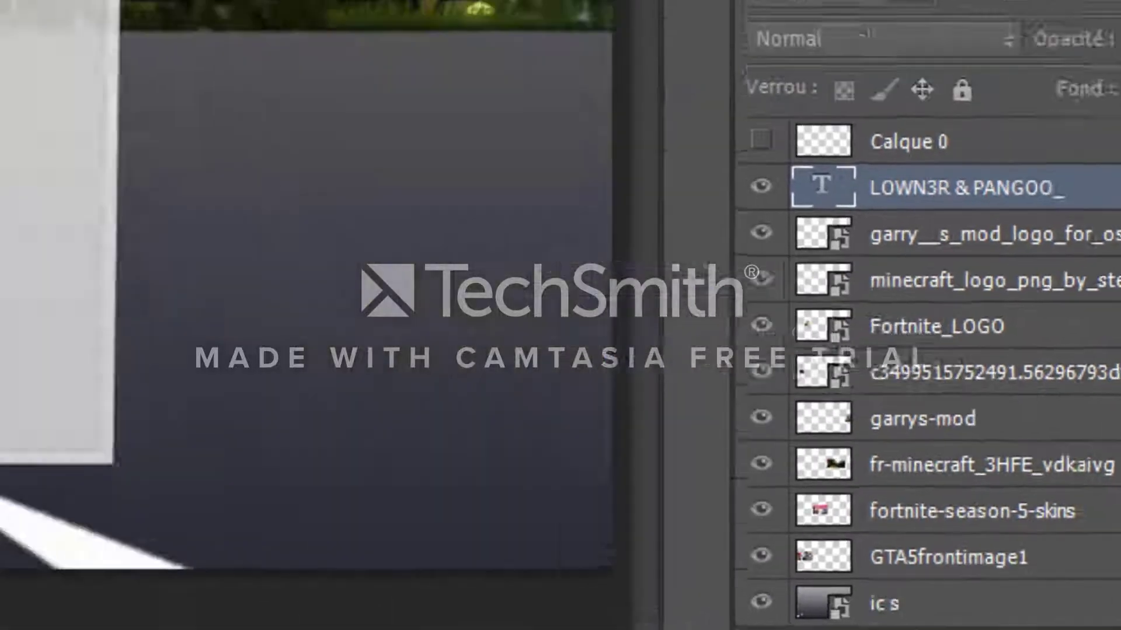
pyautogui.doubleClick(1100, 188)
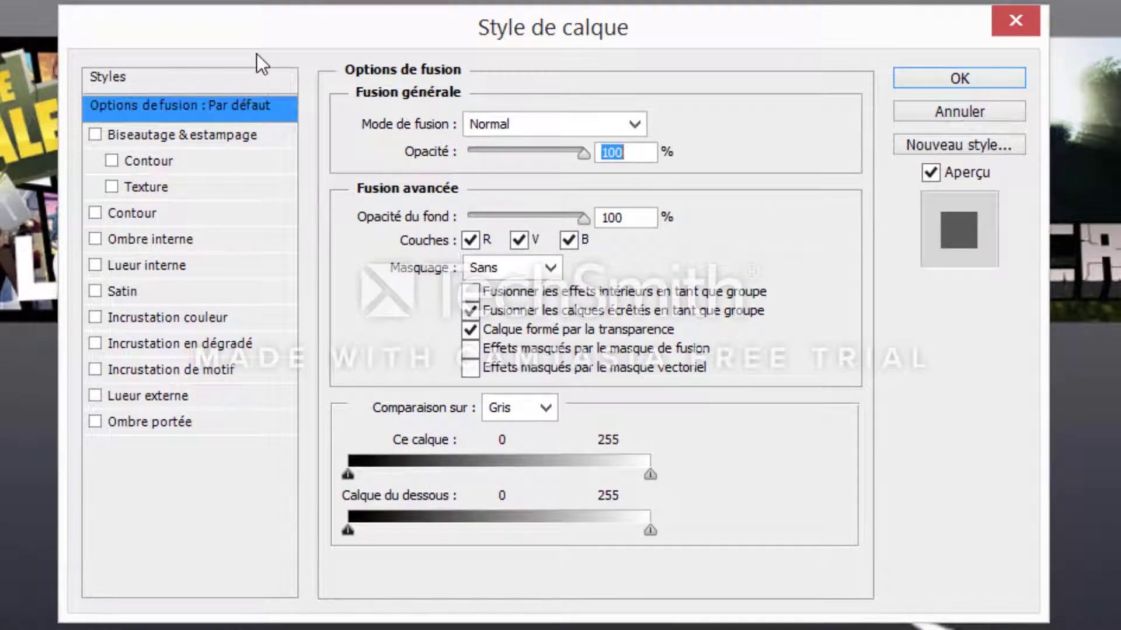
pyautogui.click(95, 214)
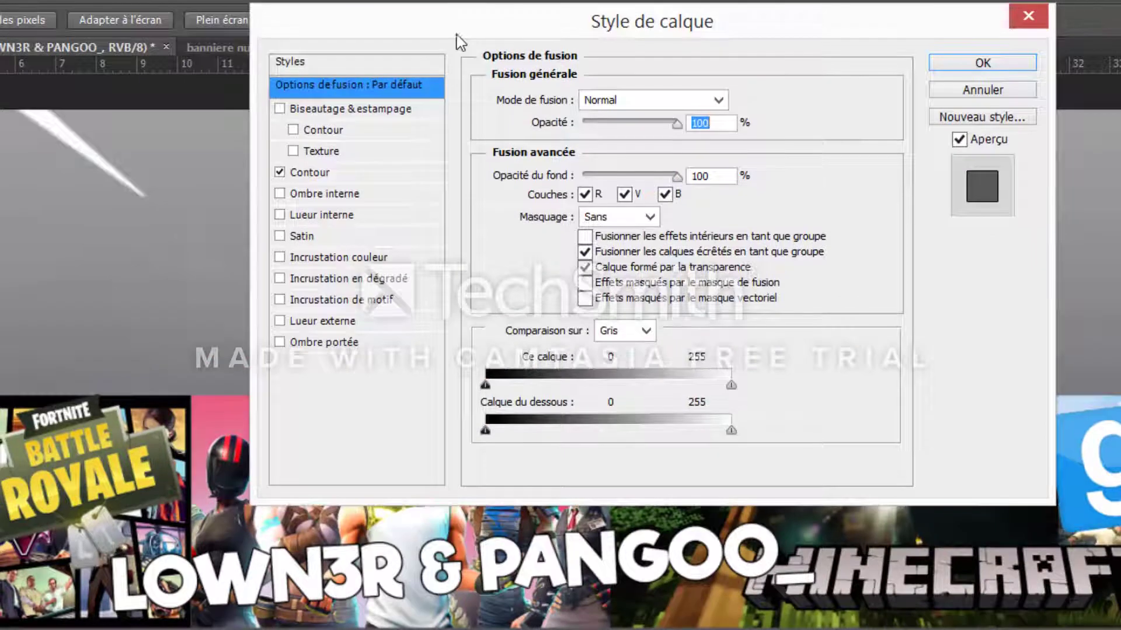
pyautogui.click(301, 173)
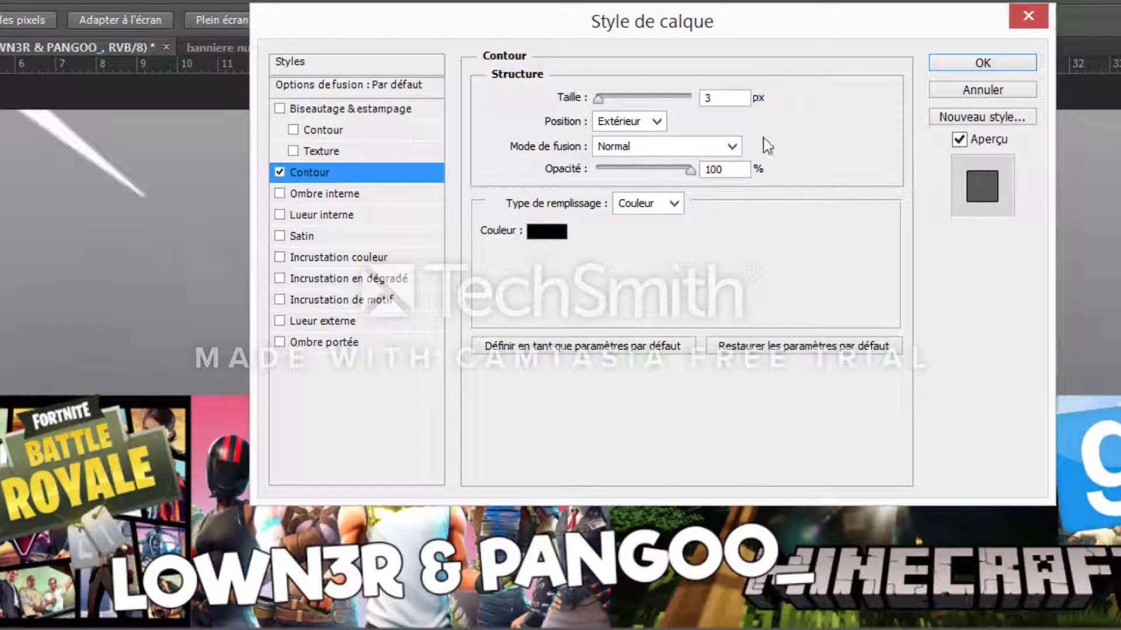
pyautogui.moveTo(597, 97); pyautogui.dragTo(603, 97)
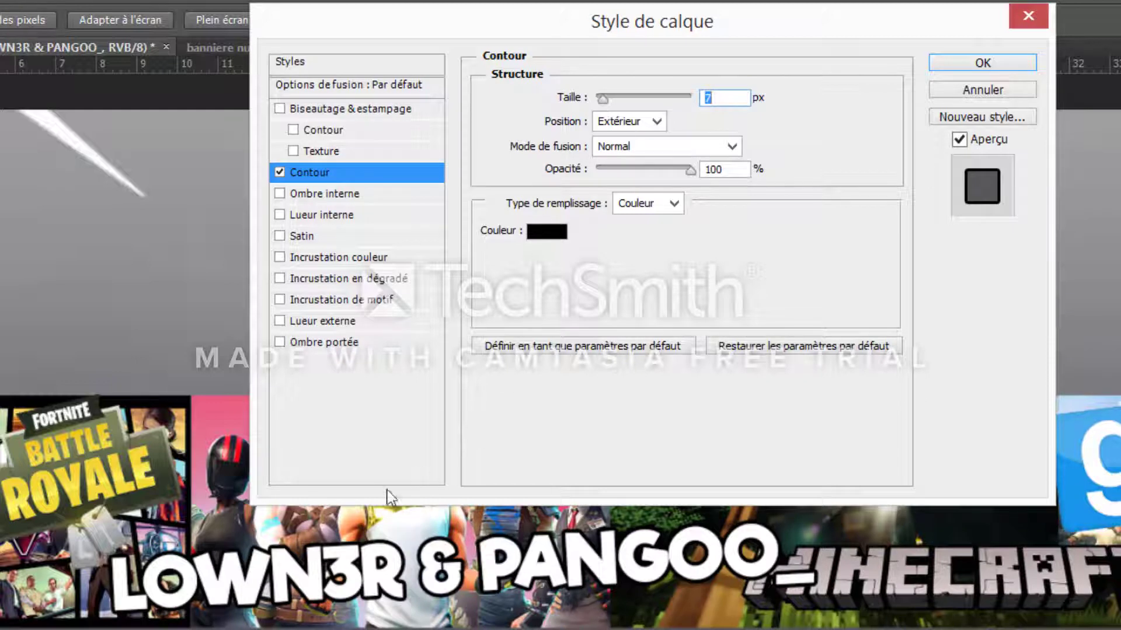
pyautogui.moveTo(625, 99); pyautogui.dragTo(605, 100)
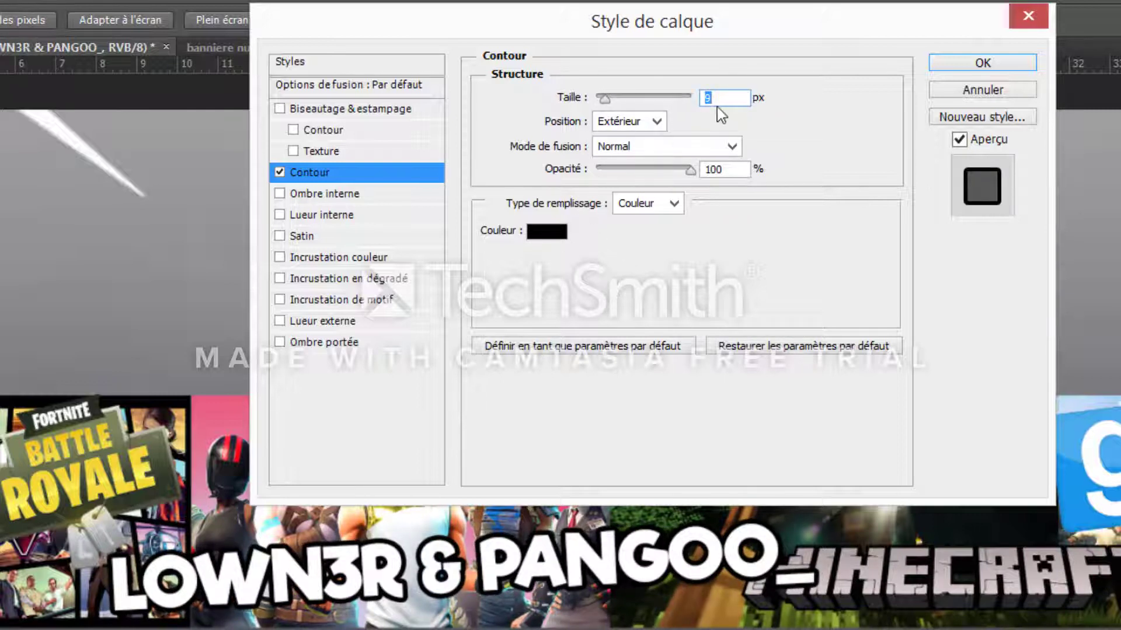
pyautogui.write('8')
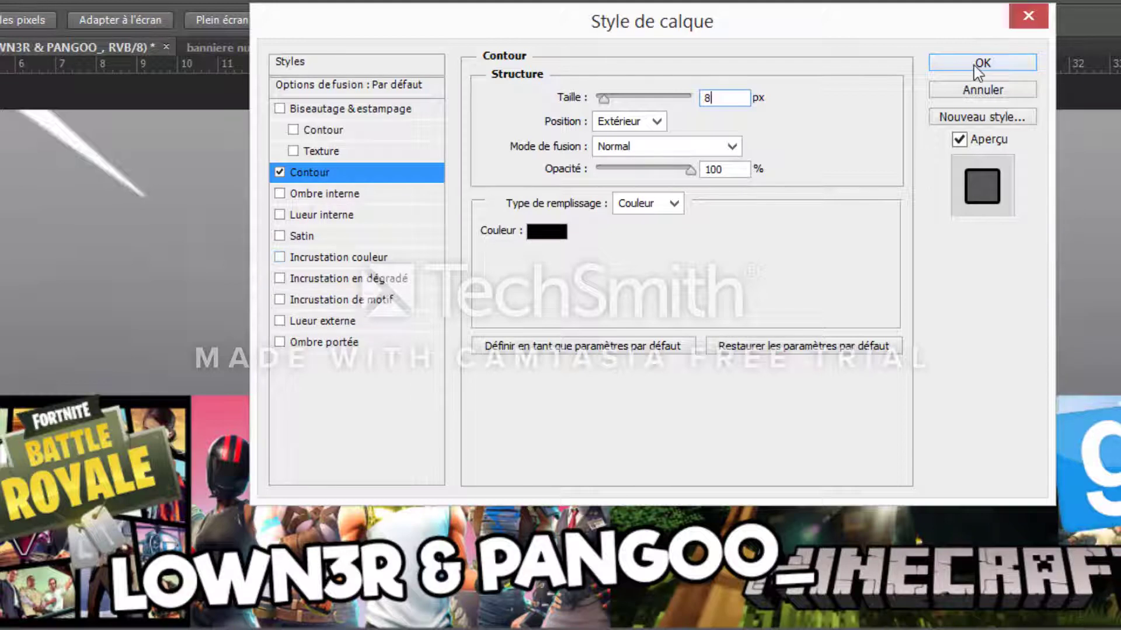
# Step: Try a drop shadow with 0 px distance on the channel name, remove it and apply the layer style
pyautogui.click(301, 344)
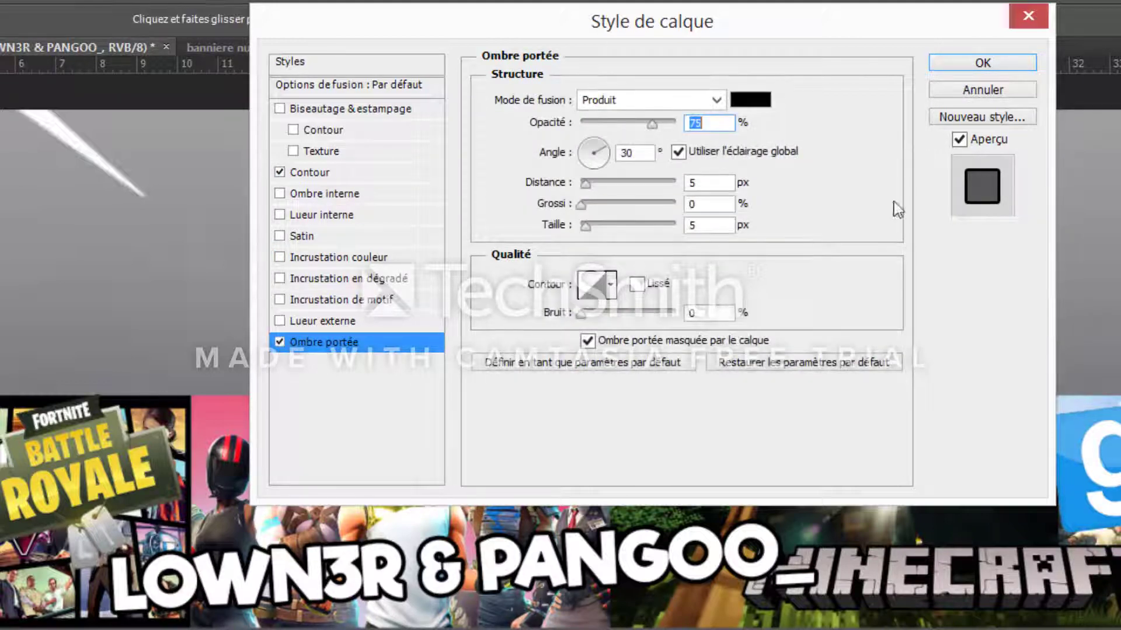
pyautogui.moveTo(586, 183)
pyautogui.mouseDown()
pyautogui.moveTo(602, 186)
pyautogui.moveTo(575, 185)
pyautogui.mouseUp()
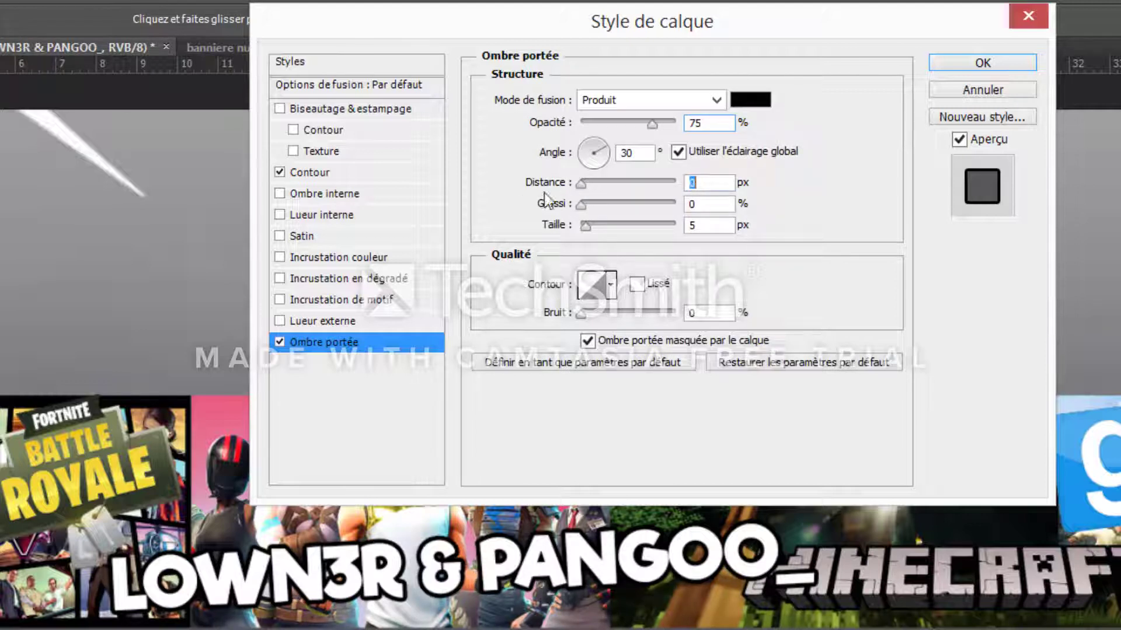
pyautogui.click(280, 342)
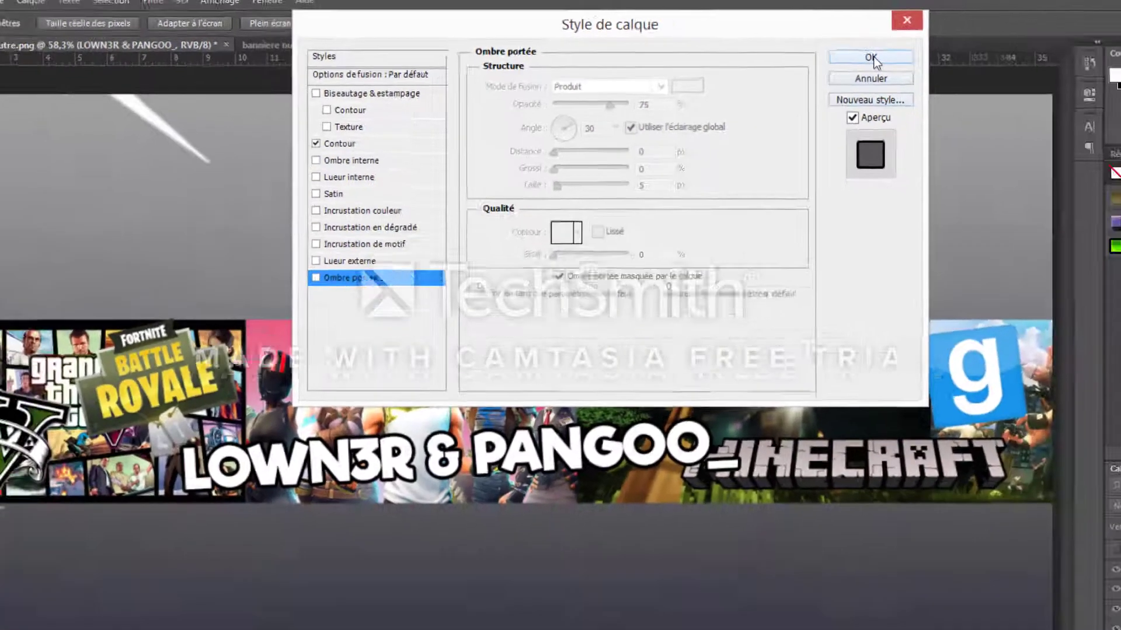
pyautogui.click(982, 62)
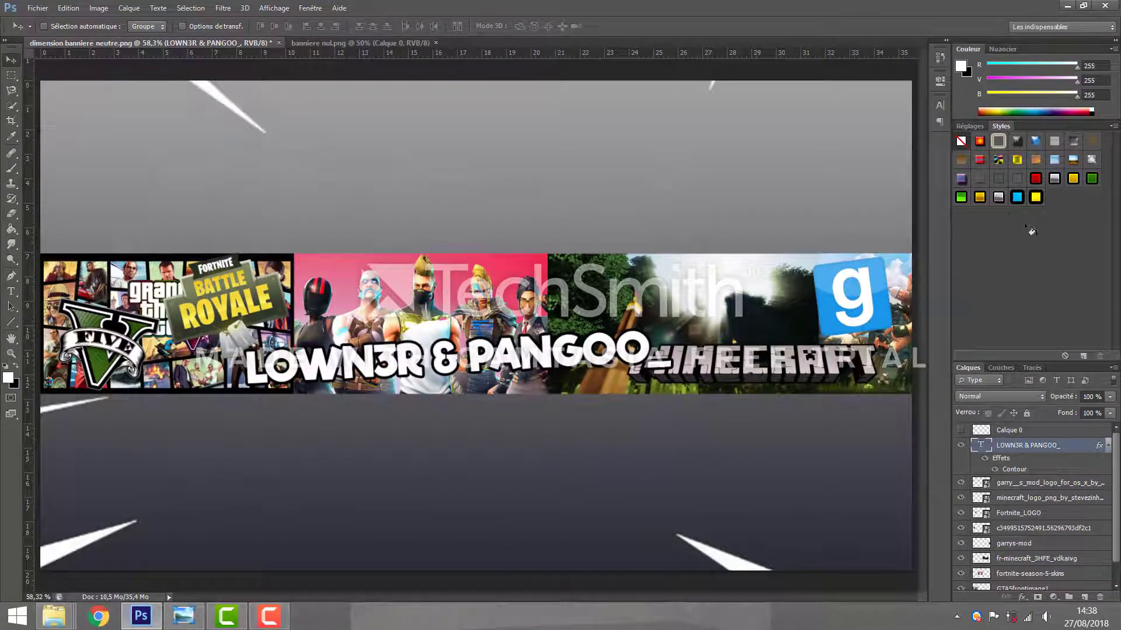
# Step: Try the silver, gold, green and yellow preset styles on the channel name, and clear all its layer styles
pyautogui.click(1054, 178)
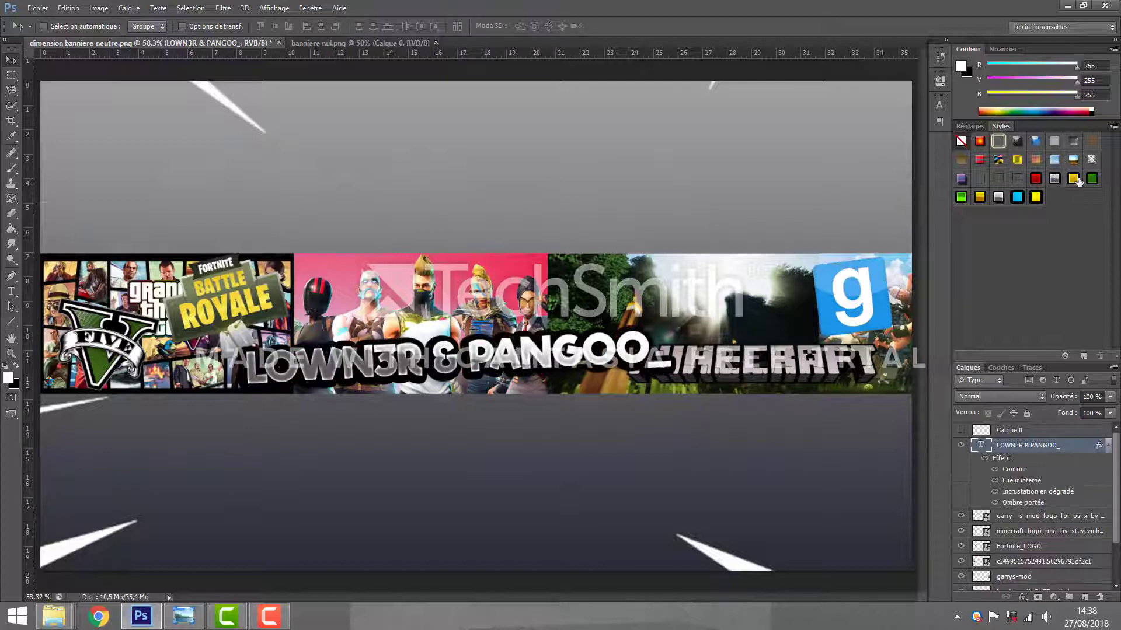
pyautogui.click(1074, 178)
pyautogui.click(1091, 178)
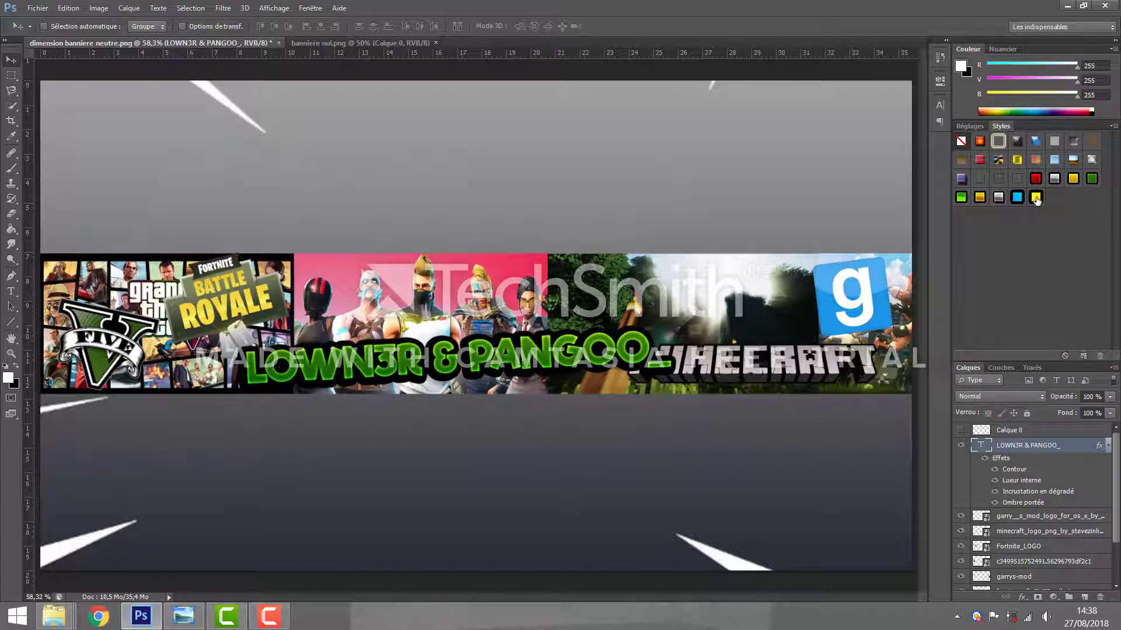
pyautogui.click(1036, 199)
pyautogui.click(1051, 178)
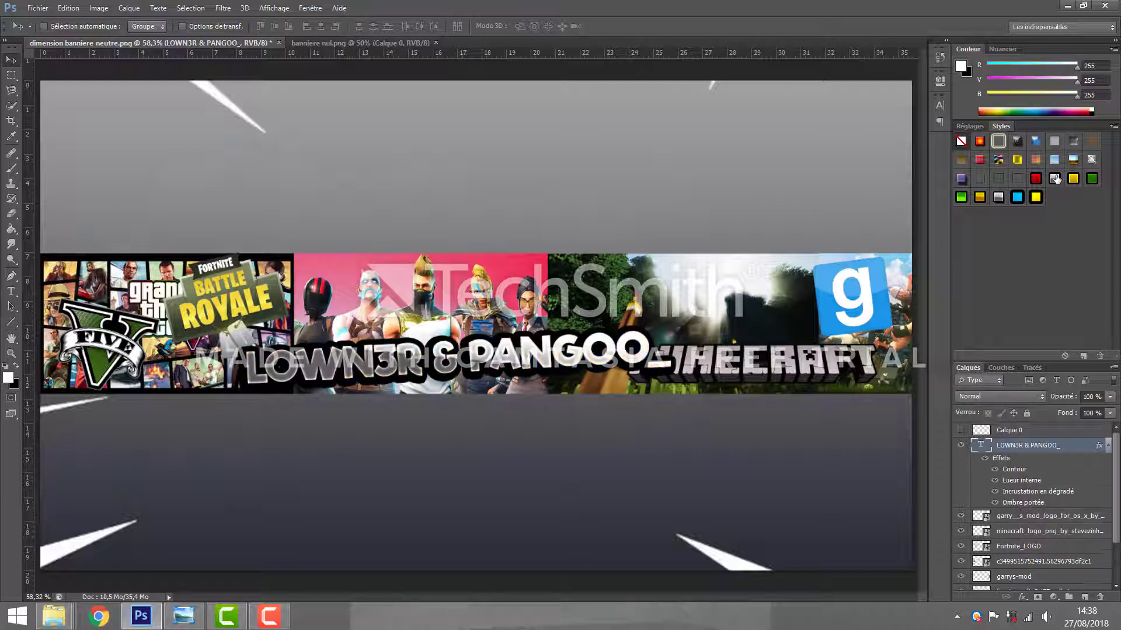
pyautogui.click(959, 143)
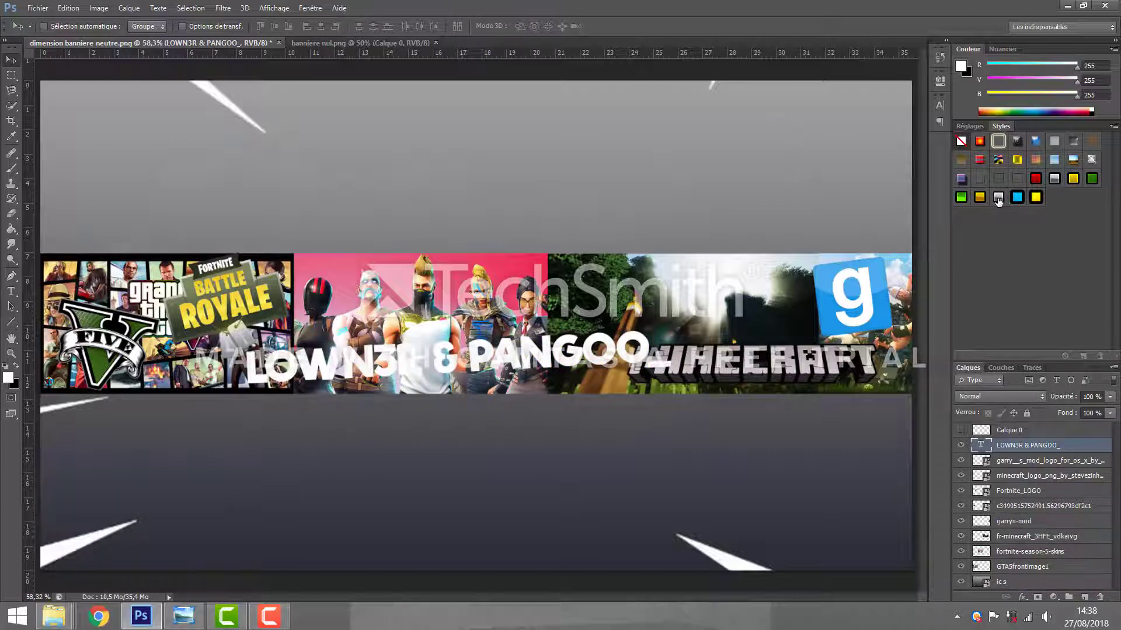
pyautogui.click(998, 198)
pyautogui.click(959, 142)
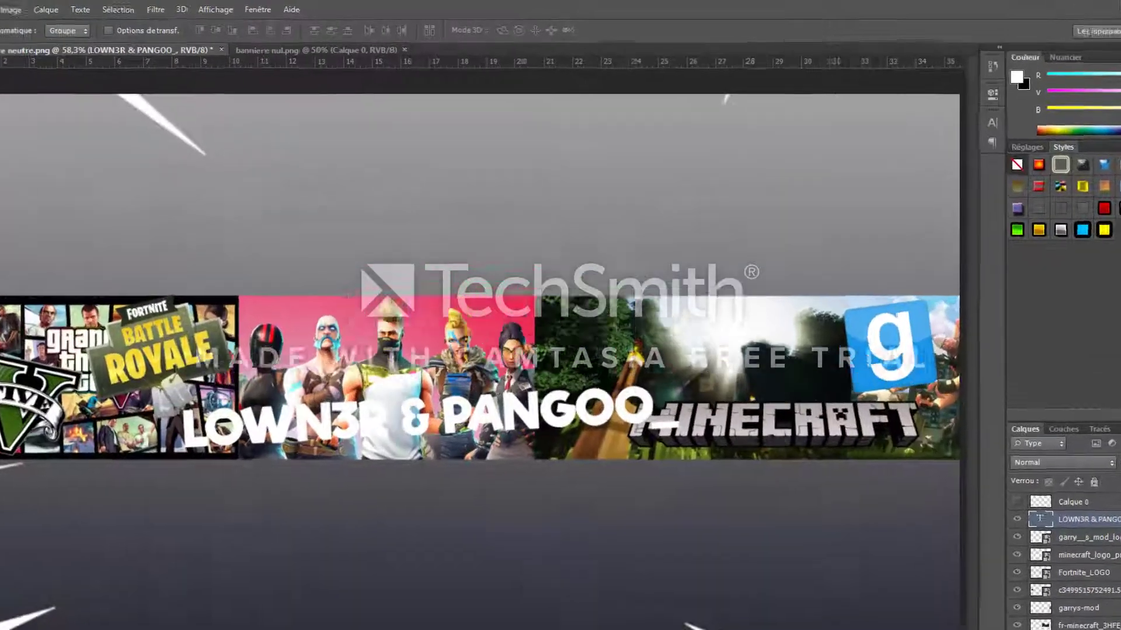
# Step: Add a linear gradient overlay (Incrustation en dégradé) to the channel name text layer
pyautogui.doubleClick(1095, 452)
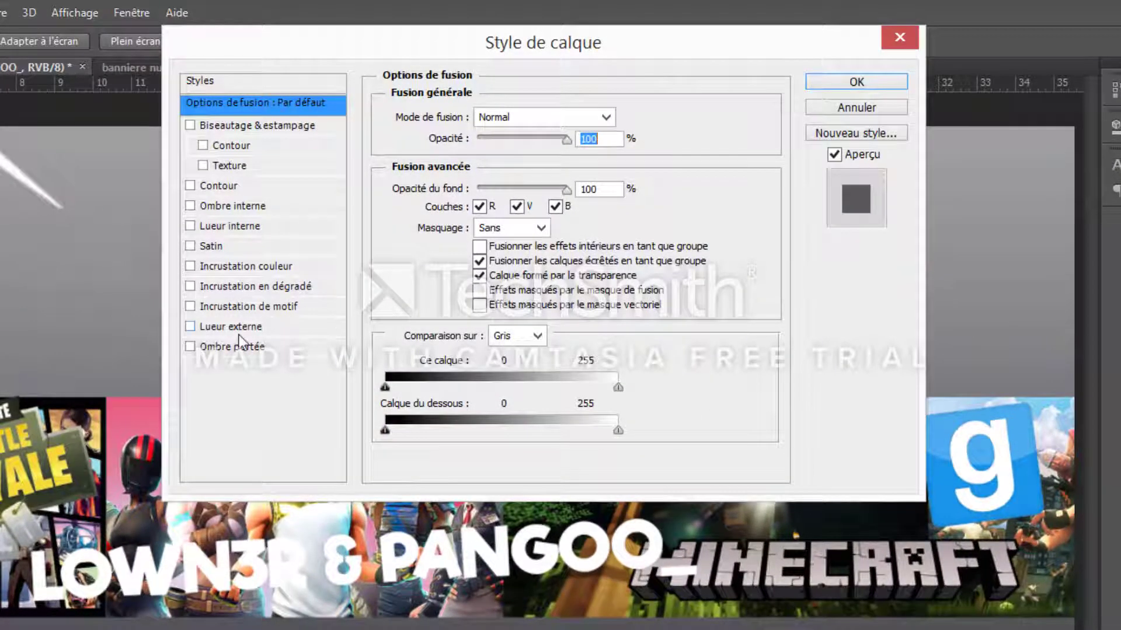
pyautogui.click(190, 286)
pyautogui.click(216, 290)
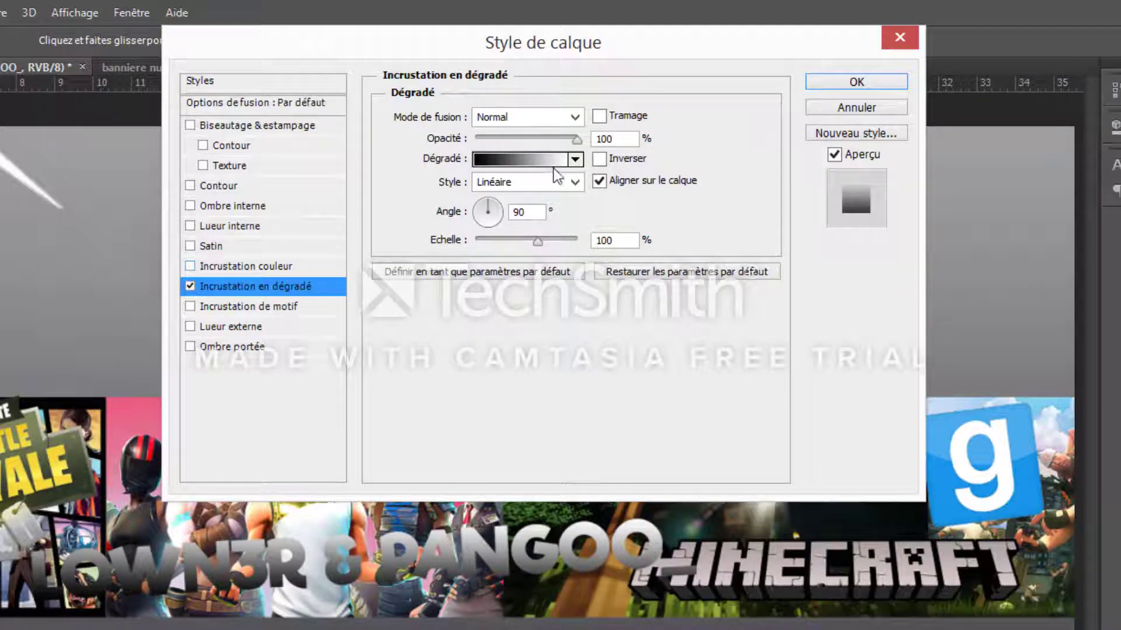
pyautogui.click(574, 160)
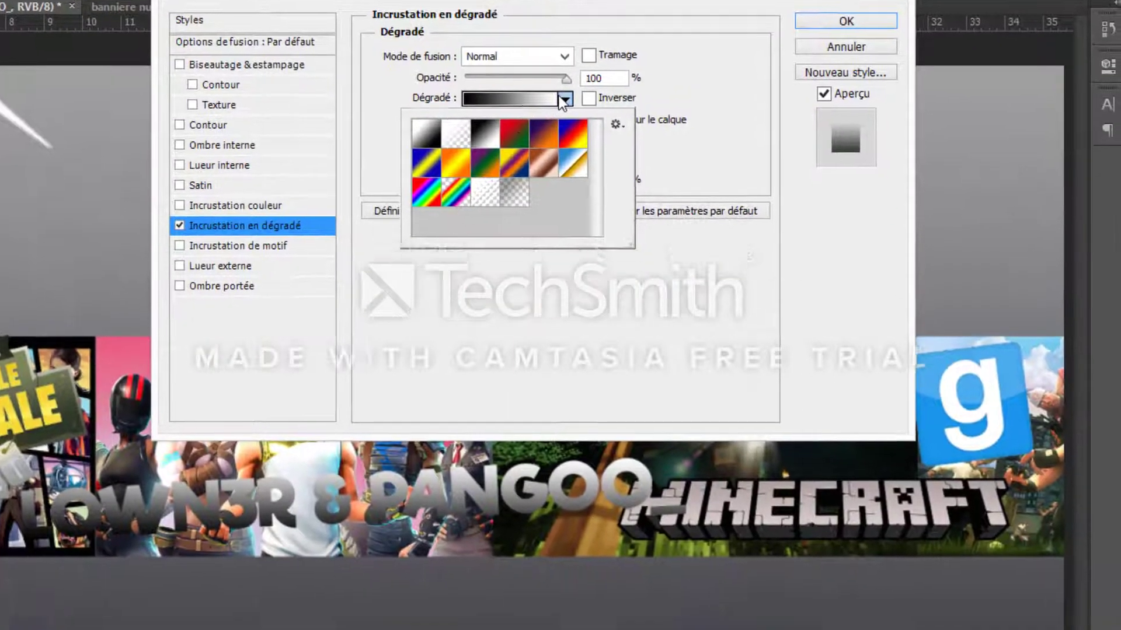
pyautogui.click(575, 160)
# Step: Edit the channel name's gradient overlay to run from medium grey at 0% to white, and accept the gradient
pyautogui.click(476, 3)
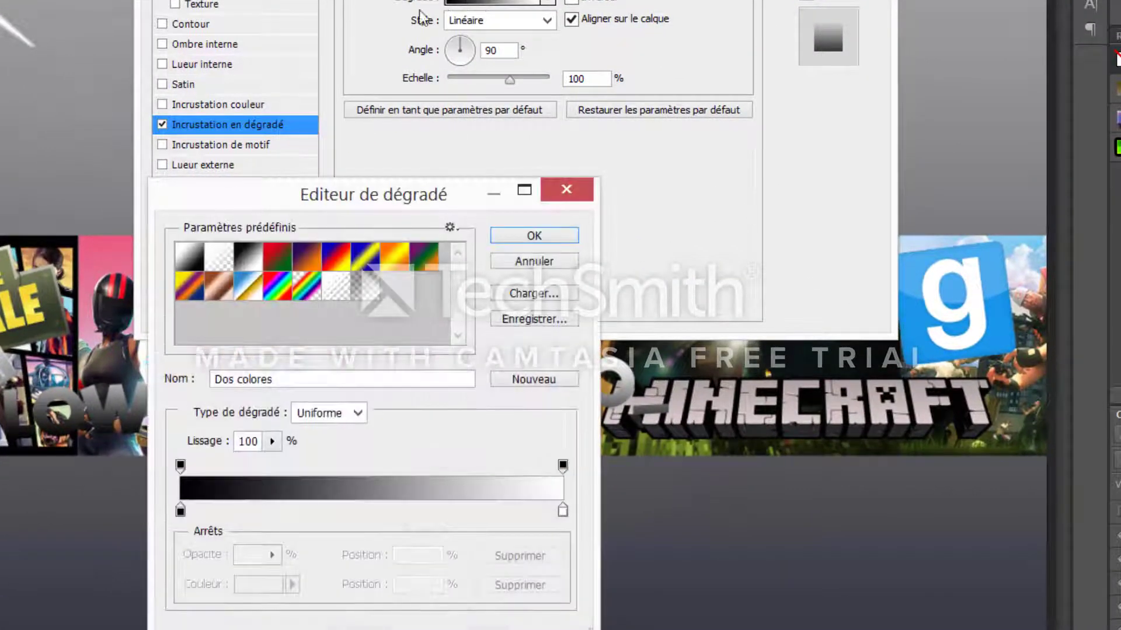
pyautogui.click(180, 512)
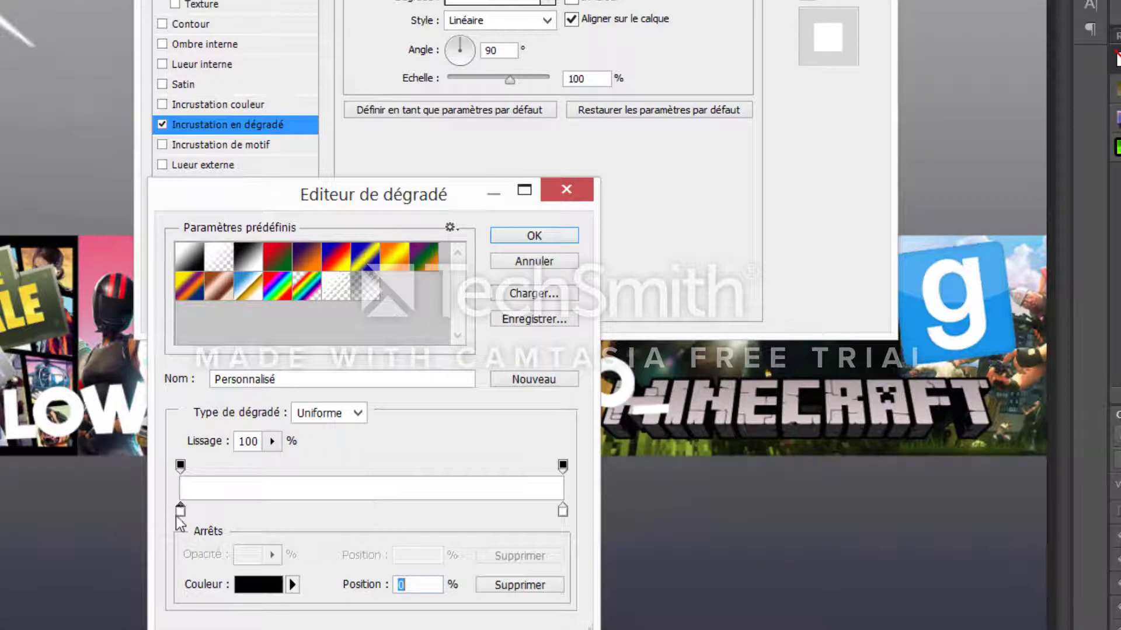
pyautogui.doubleClick(180, 512)
pyautogui.moveTo(42, 128); pyautogui.dragTo(0, 113)
pyautogui.click(426, 3)
pyautogui.moveTo(376, 190); pyautogui.dragTo(796, 149)
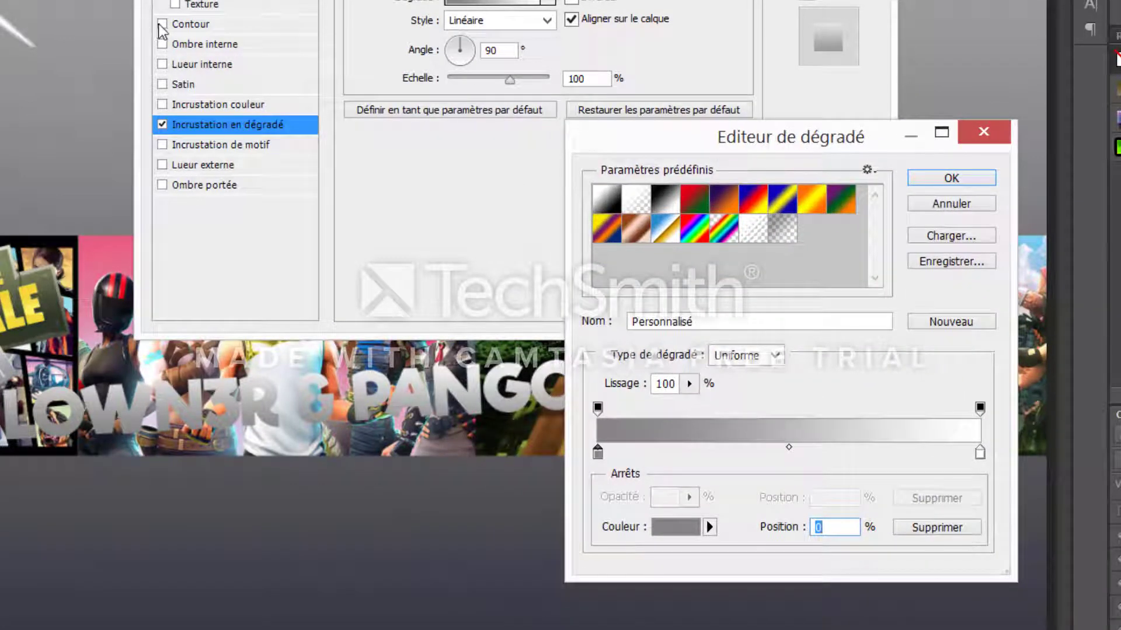
pyautogui.click(922, 179)
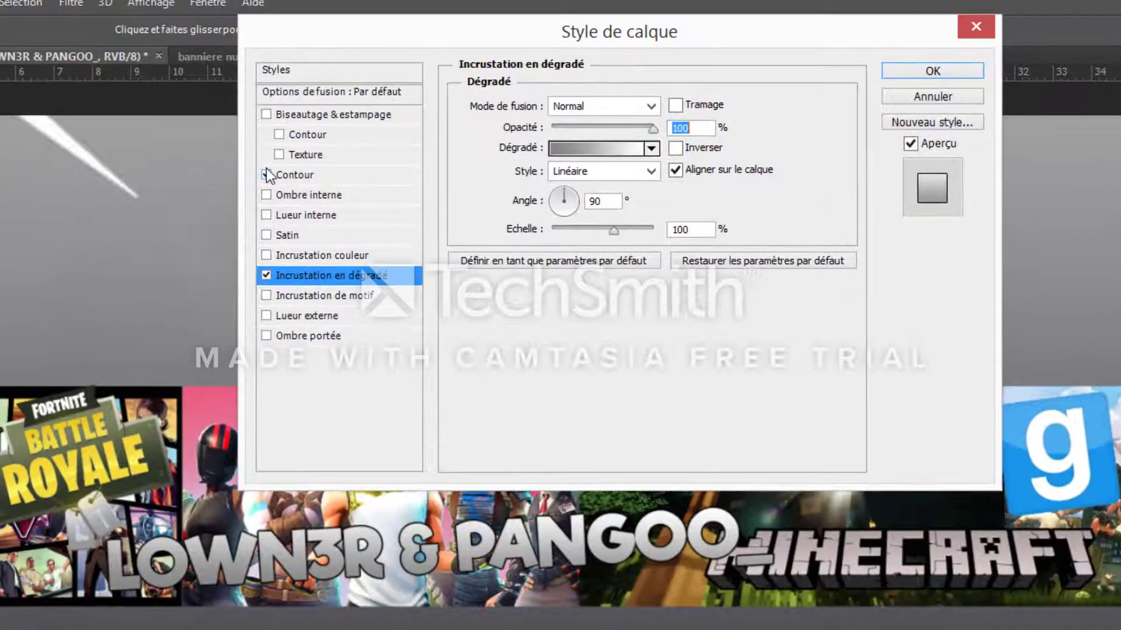
# Step: Add a black outside stroke (Contour) of 8 px to the channel name alongside the gradient overlay and apply the layer style
pyautogui.click(268, 173)
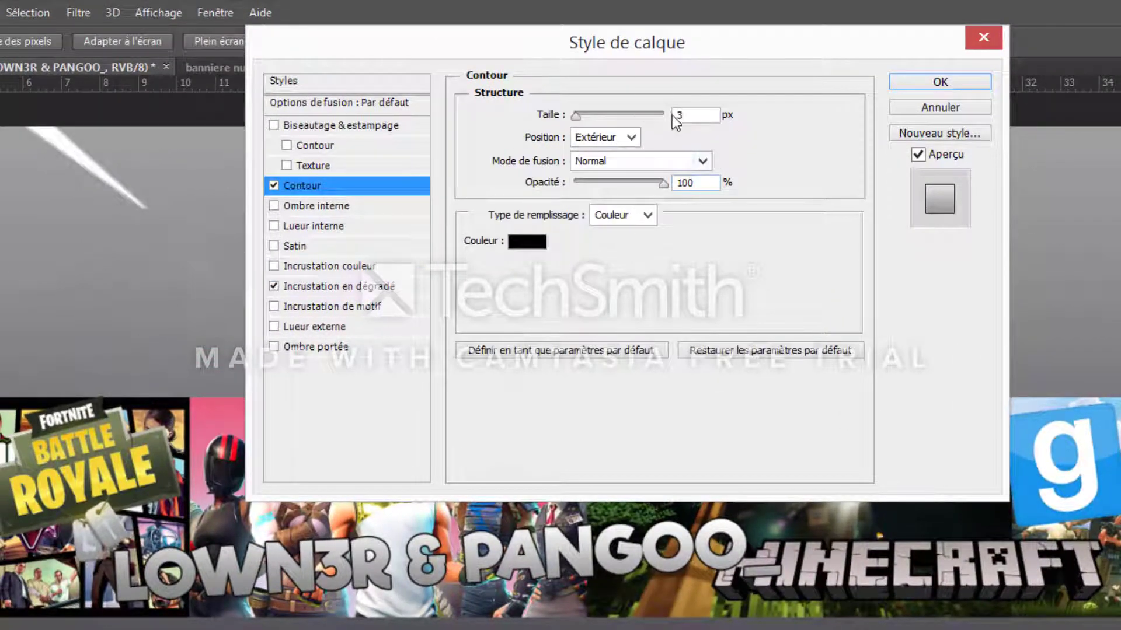
pyautogui.doubleClick(688, 116)
pyautogui.write('8')
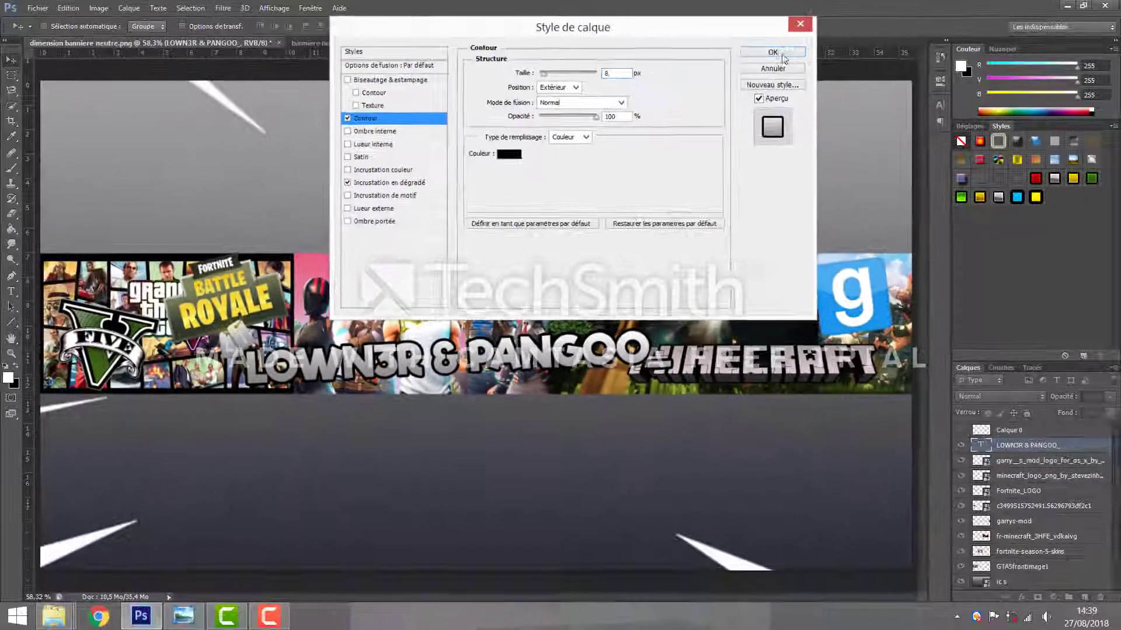
pyautogui.click(840, 64)
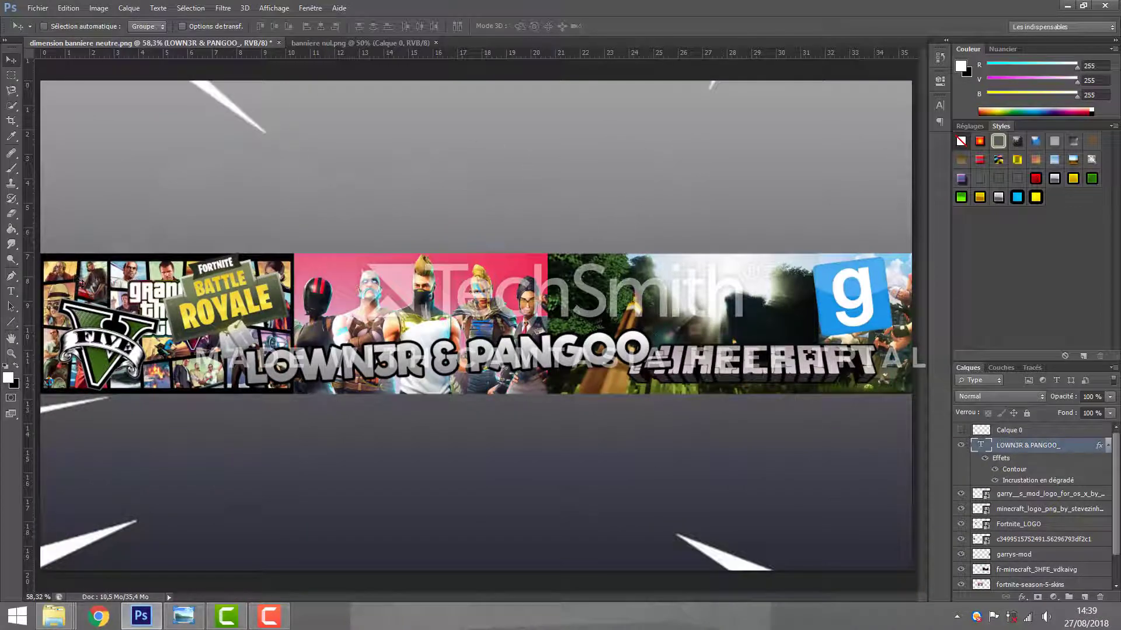
# Step: After checking the reference banner "banniere nul.png", rotate the channel name by about -5.65° and move it up above the Minecraft logo
pyautogui.click(330, 45)
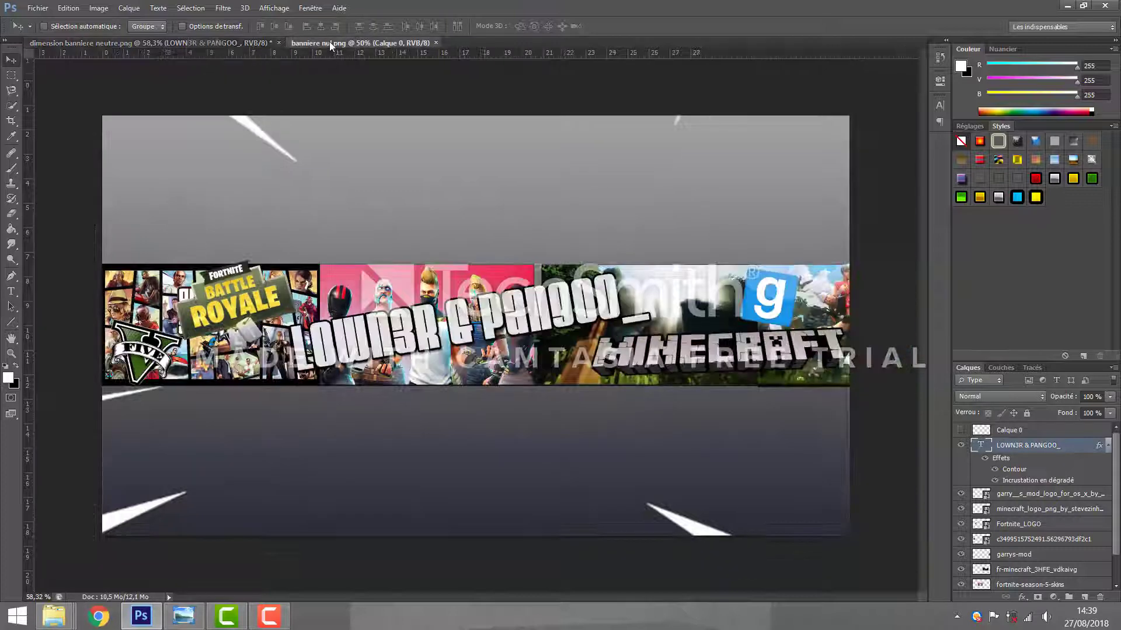
pyautogui.click(181, 43)
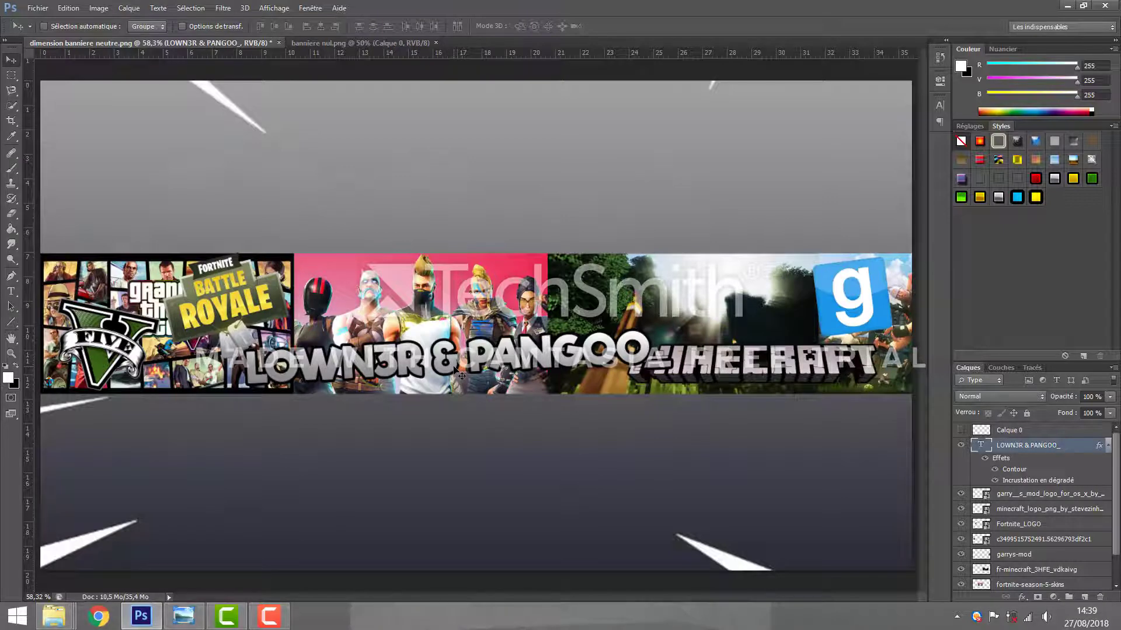
pyautogui.hotkey('ctrl', 't')
pyautogui.moveTo(706, 311); pyautogui.dragTo(692, 276)
pyautogui.moveTo(411, 381); pyautogui.dragTo(426, 321)
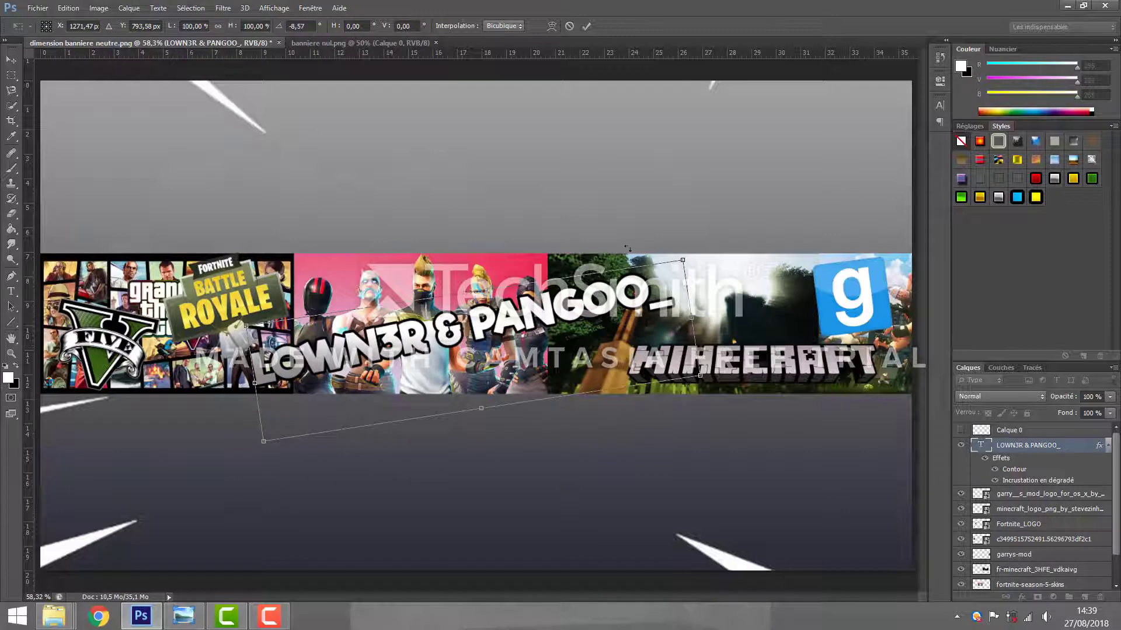
pyautogui.moveTo(700, 238); pyautogui.dragTo(673, 254)
pyautogui.moveTo(461, 314); pyautogui.dragTo(464, 320)
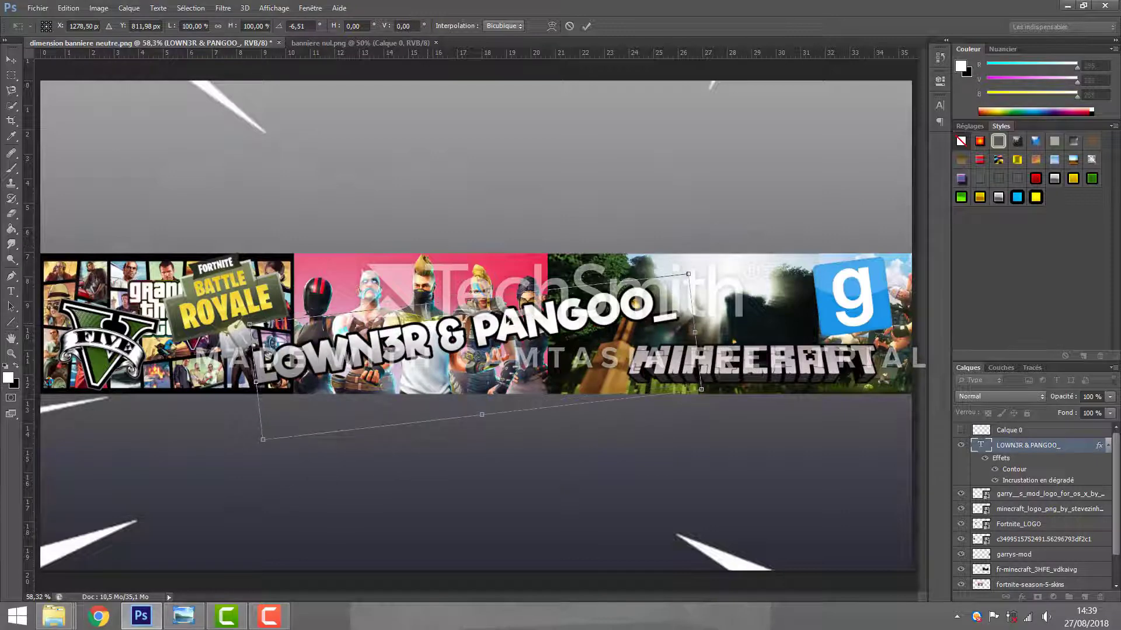
pyautogui.moveTo(707, 257); pyautogui.dragTo(708, 260)
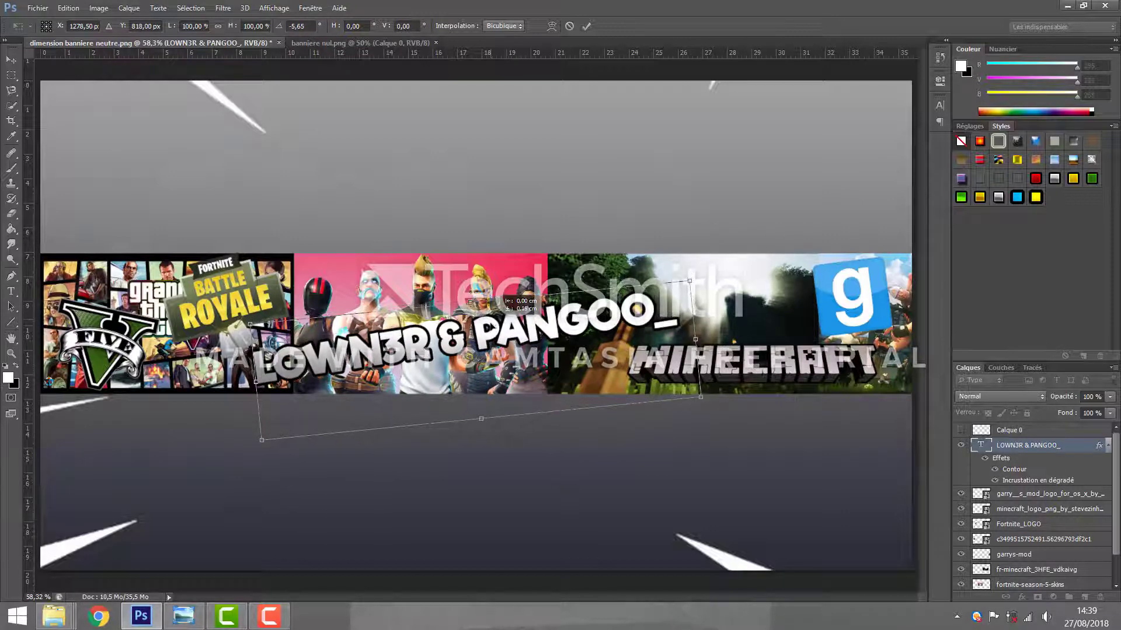
pyautogui.press('Return')
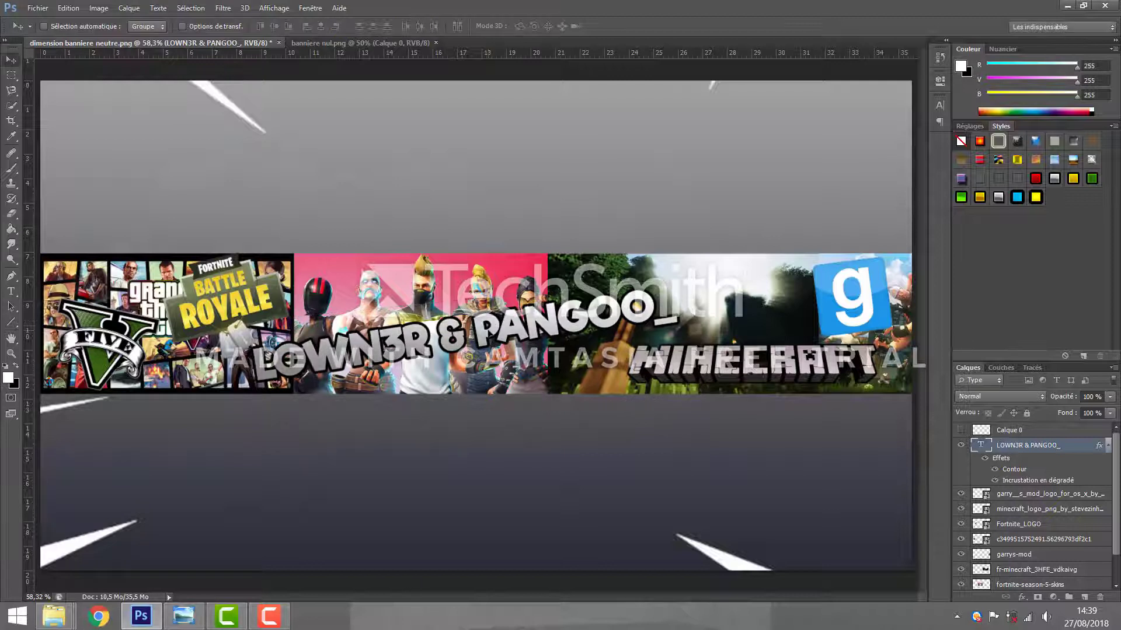